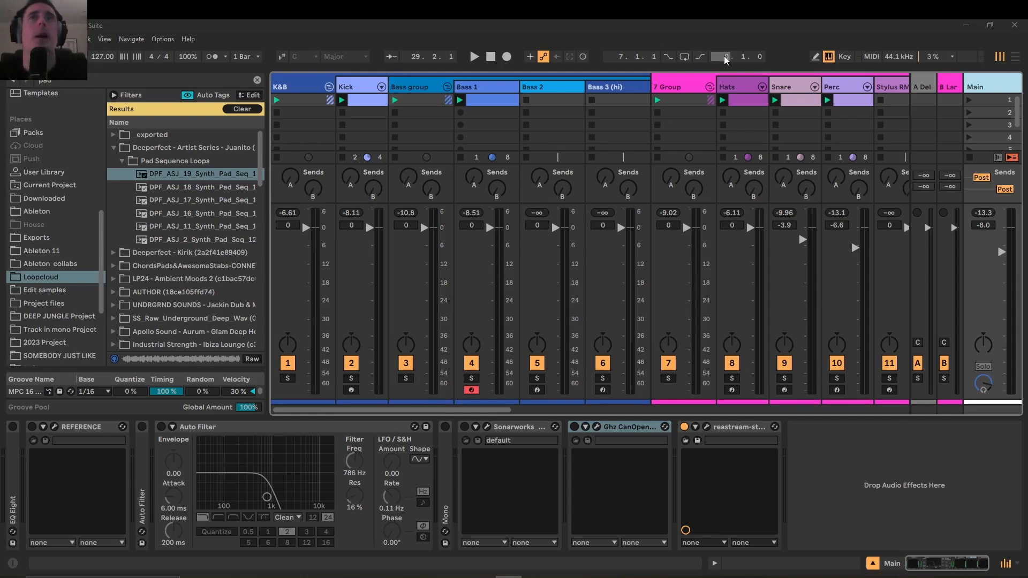
Display the K&B group's device chain and play the loop briefly to hear the full mix
{"action": "left_click", "coordinate": [314, 85]}
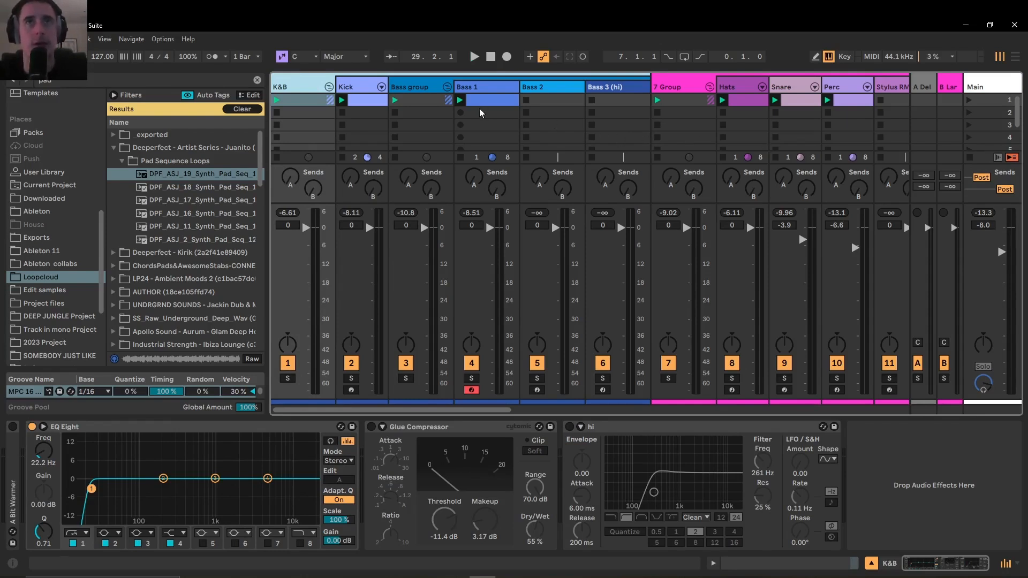
{"action": "key", "text": "space"}
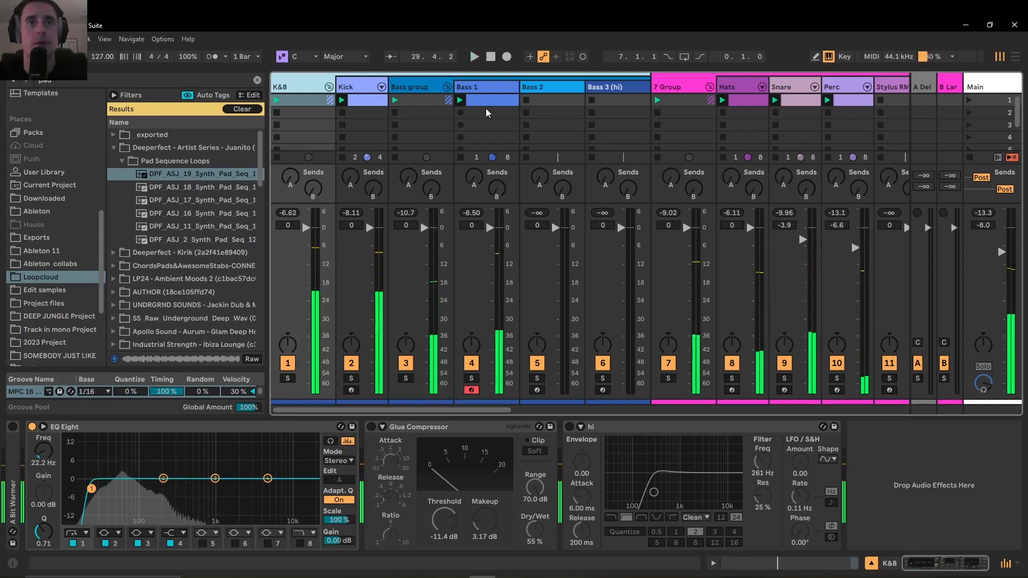
{"action": "key", "text": "space"}
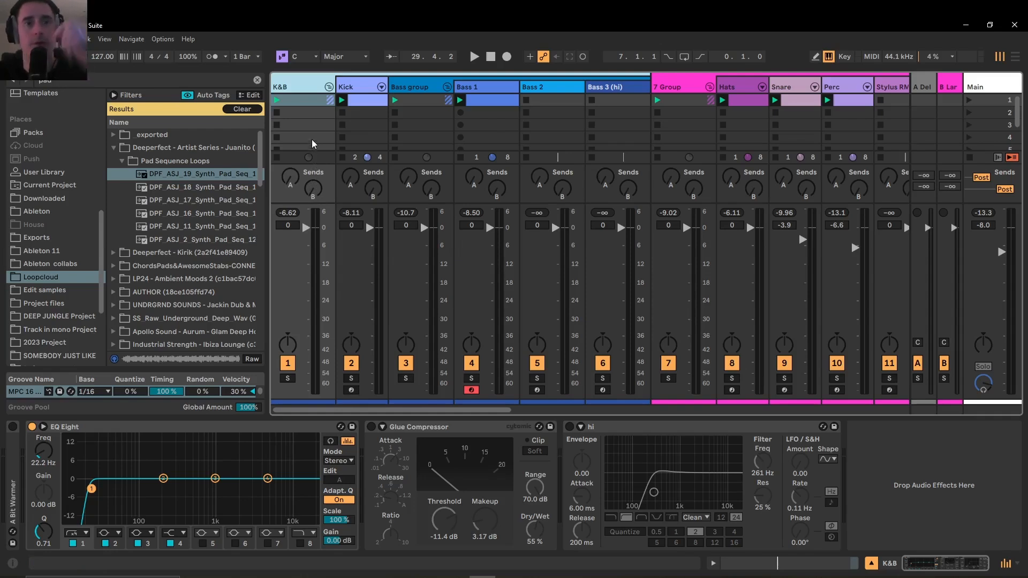
Compare the device chains on the Kick track and on the K&B, Bass and 7 groups
{"action": "left_click", "coordinate": [357, 89]}
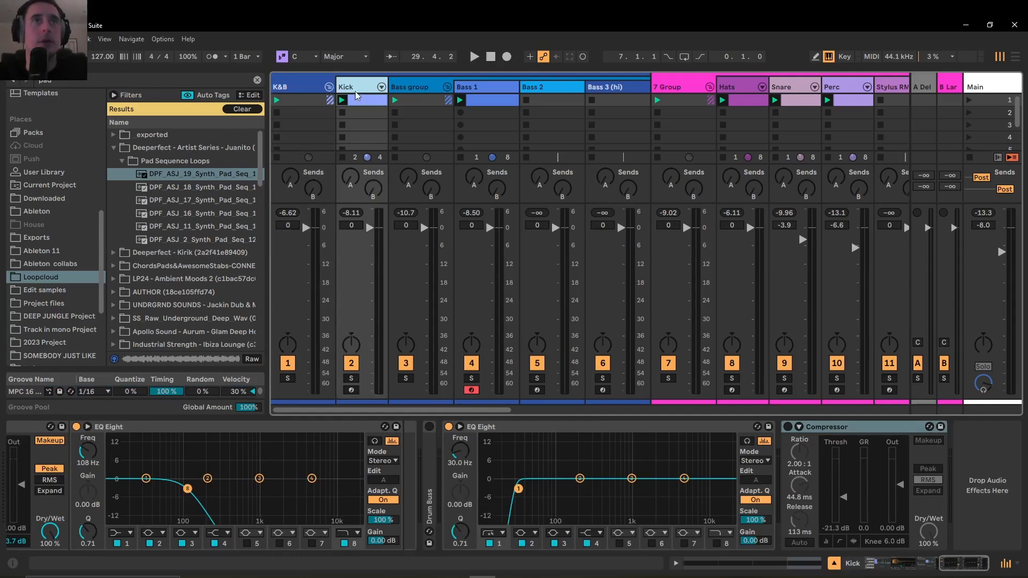
{"action": "left_click", "coordinate": [305, 86]}
{"action": "left_click", "coordinate": [362, 89]}
{"action": "left_click", "coordinate": [410, 87]}
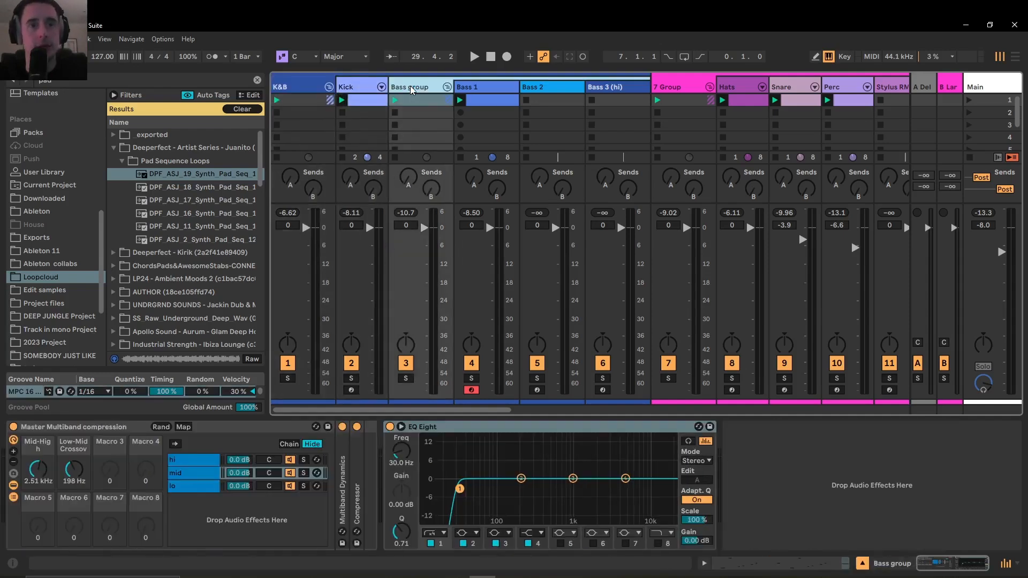
{"action": "left_click", "coordinate": [355, 89]}
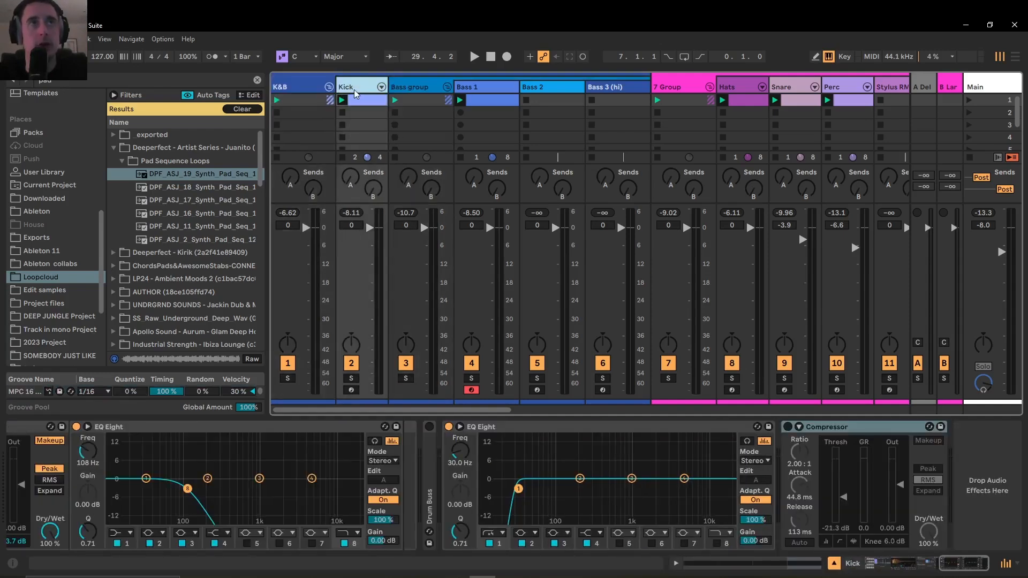
{"action": "left_click", "coordinate": [403, 89]}
{"action": "left_click", "coordinate": [695, 89]}
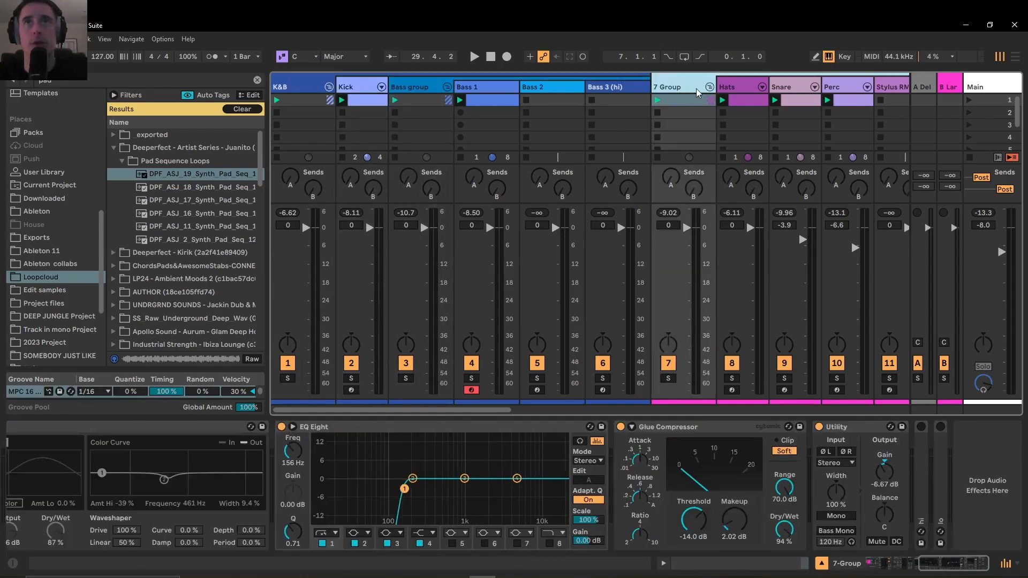
{"action": "left_click", "coordinate": [362, 89]}
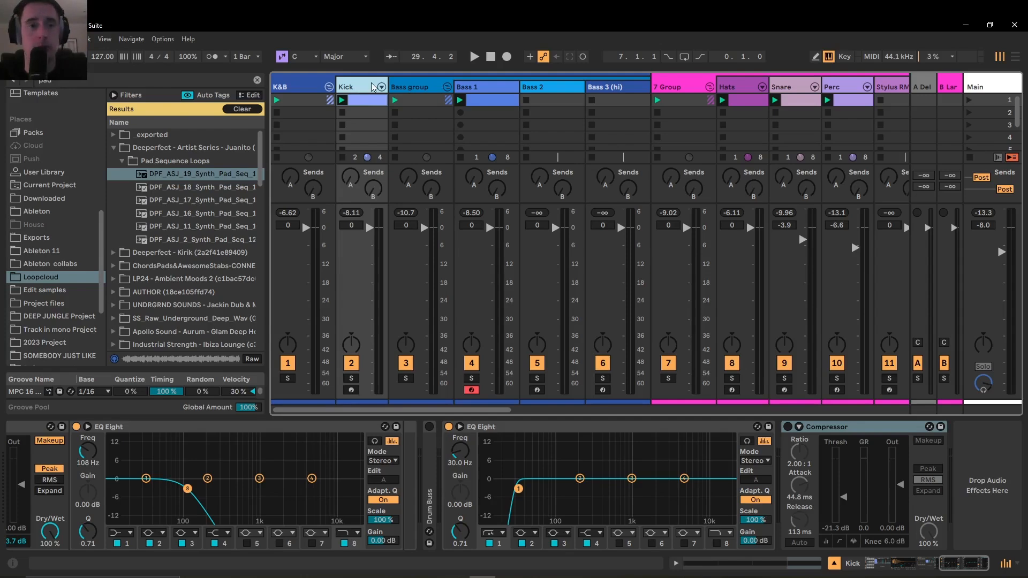
{"action": "left_click", "coordinate": [419, 87]}
{"action": "left_click", "coordinate": [329, 87]}
{"action": "left_click", "coordinate": [329, 86]}
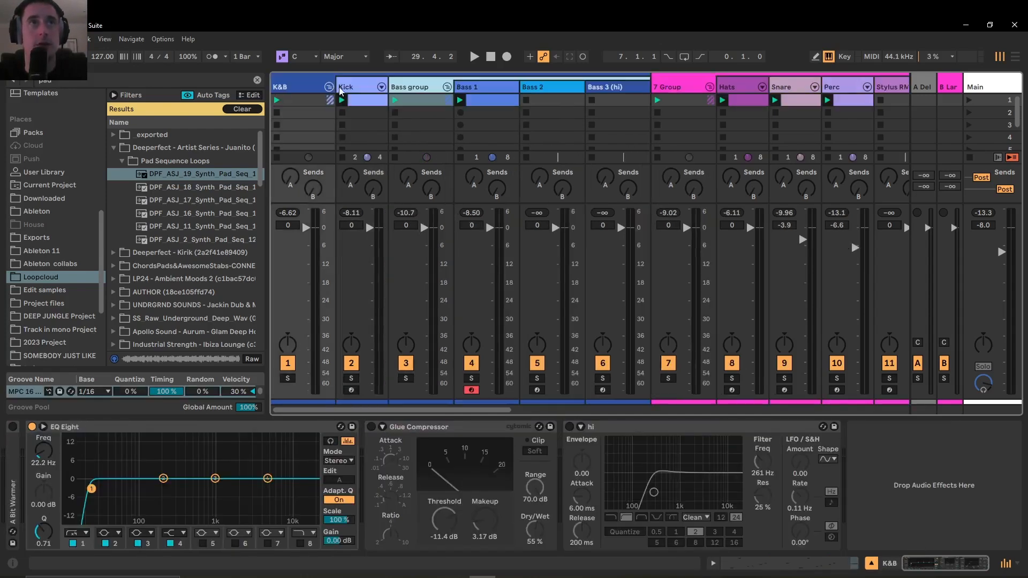
{"action": "left_click", "coordinate": [352, 87]}
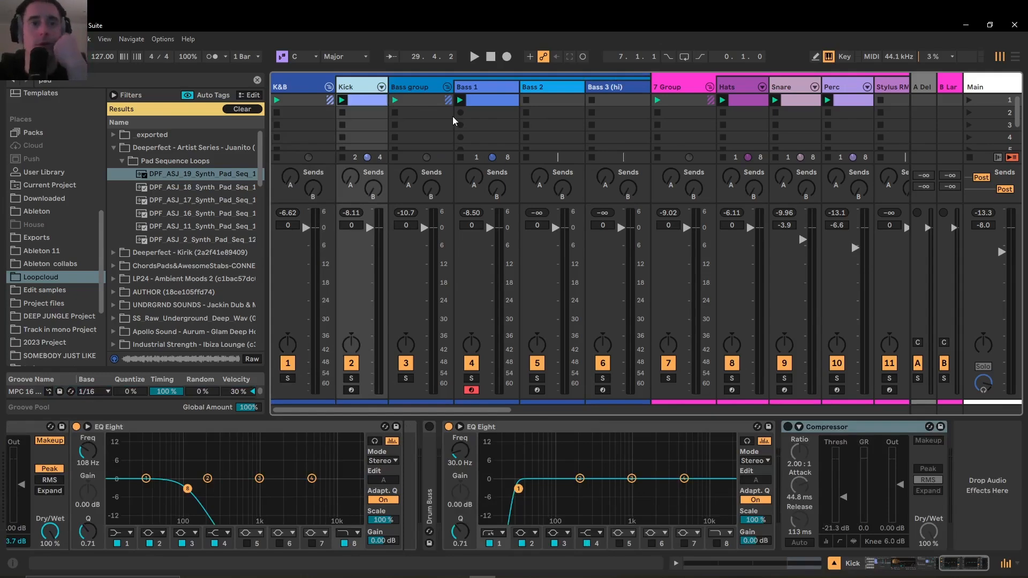
Inspect the device chains of the Bass group and its Bass 1 and Bass 2 tracks
{"action": "left_click", "coordinate": [412, 86]}
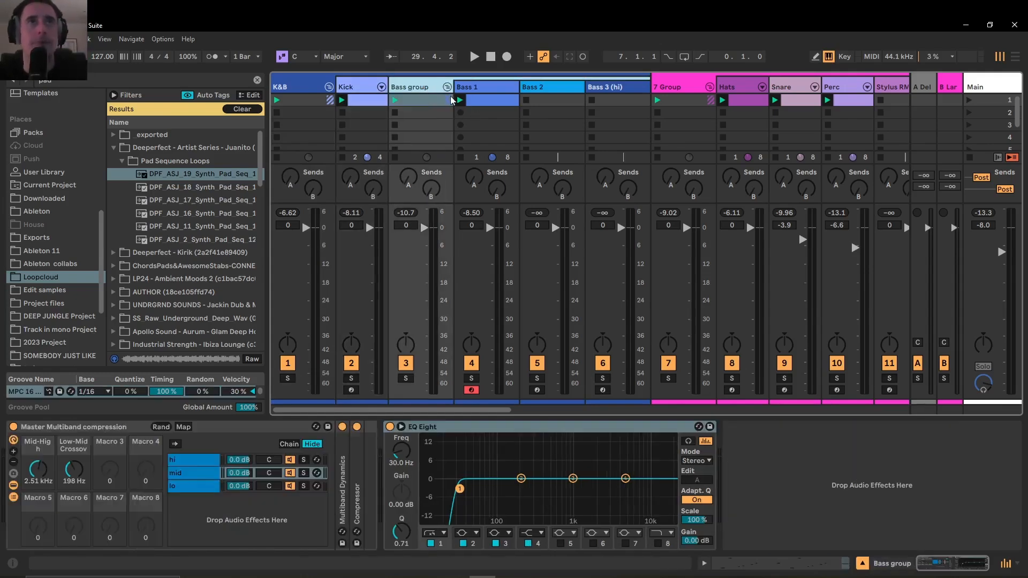
{"action": "left_click", "coordinate": [481, 87]}
{"action": "left_click", "coordinate": [419, 85]}
{"action": "left_click", "coordinate": [492, 88]}
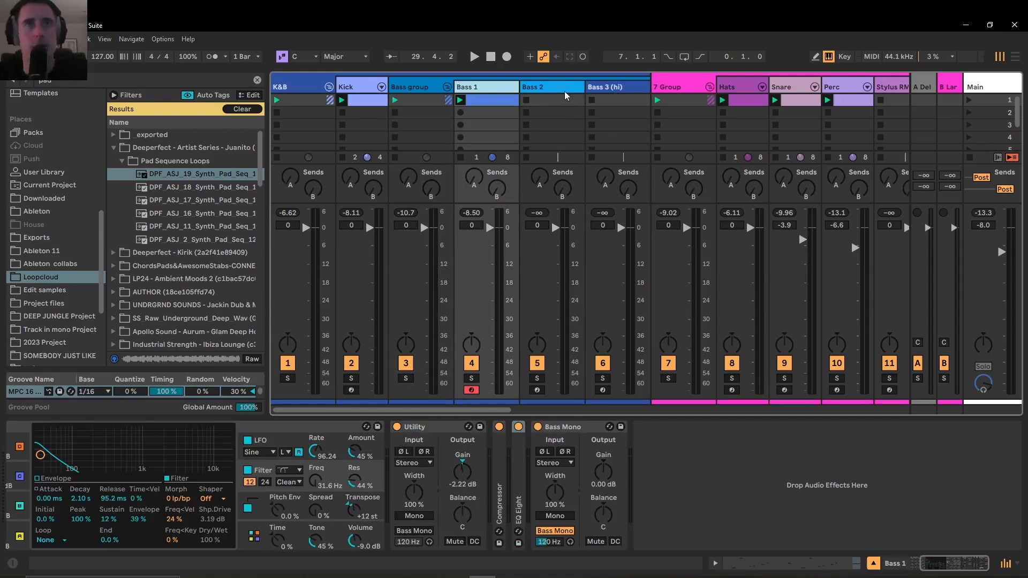
{"action": "left_click", "coordinate": [564, 91]}
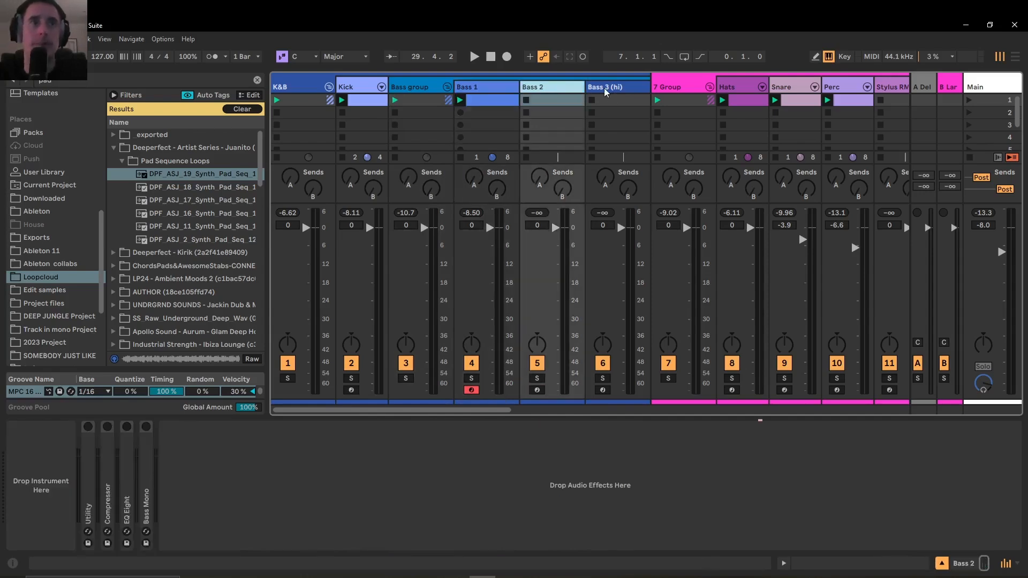
{"action": "left_click", "coordinate": [433, 90]}
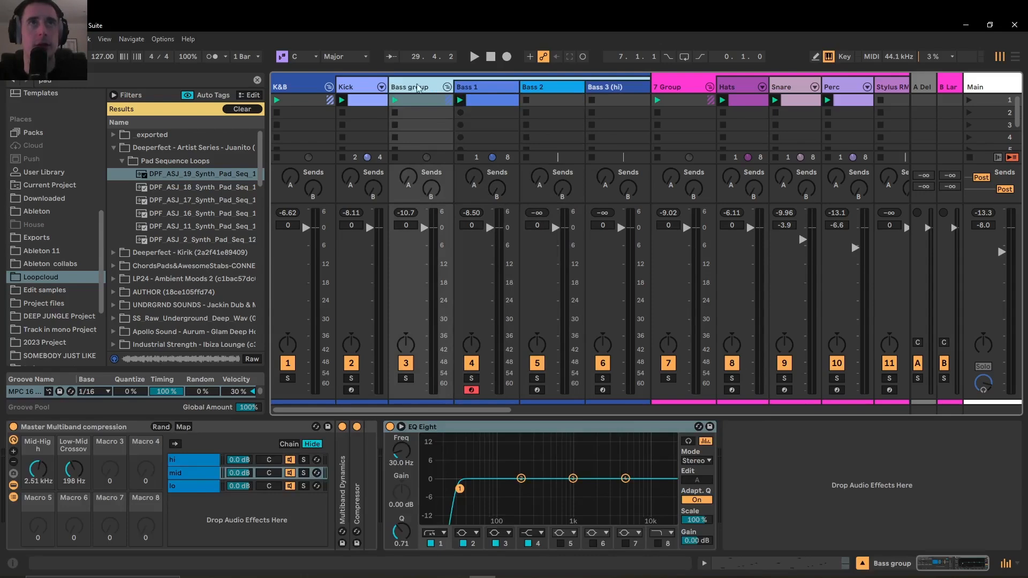
Inspect the devices on the K&B group, the Kick track's kick rack, and the Hats and Perc tracks
{"action": "left_click", "coordinate": [284, 88]}
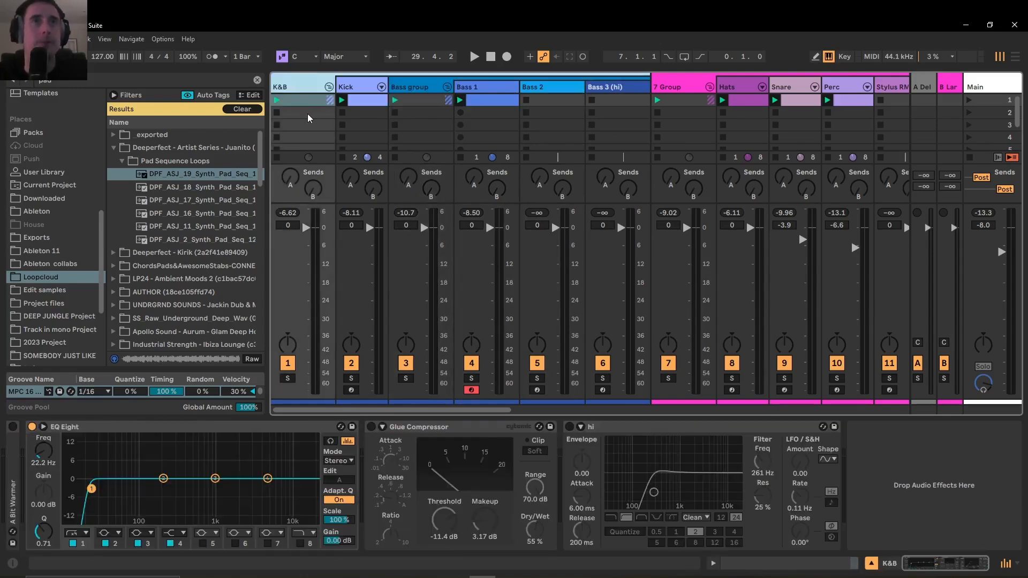
{"action": "left_click", "coordinate": [353, 86]}
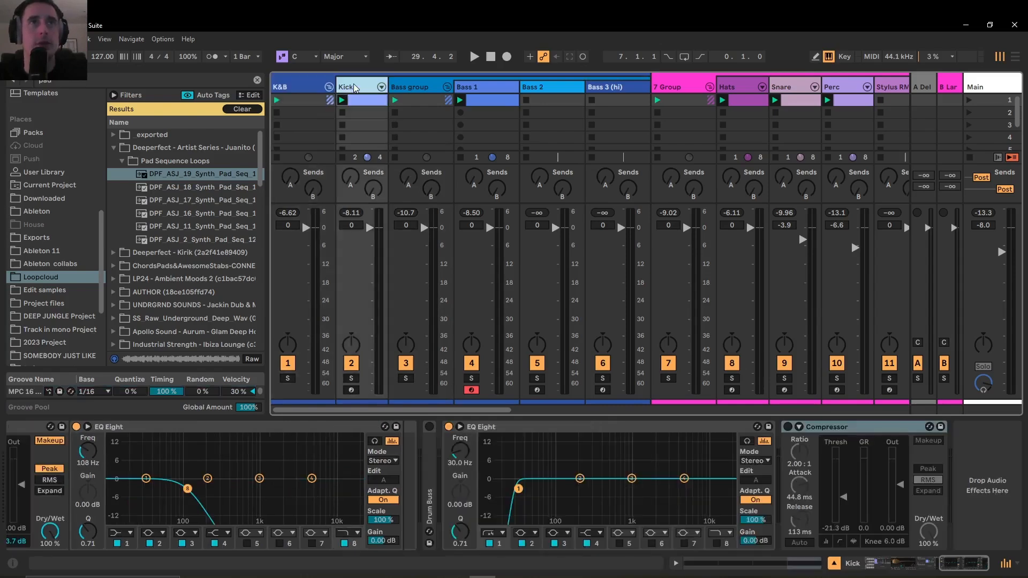
{"action": "left_click", "coordinate": [962, 565]}
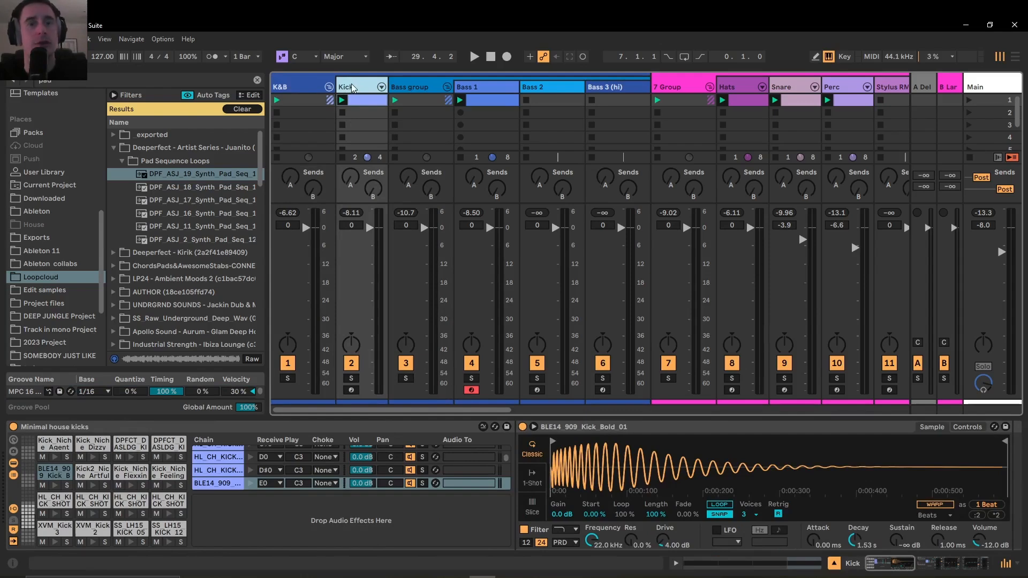
{"action": "left_click", "coordinate": [786, 87]}
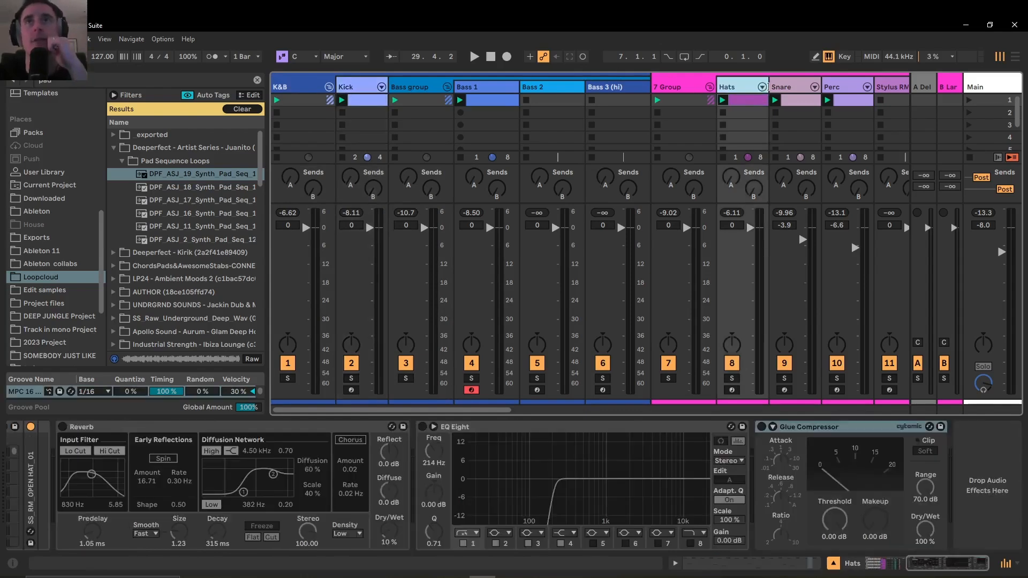
{"action": "left_click", "coordinate": [830, 84]}
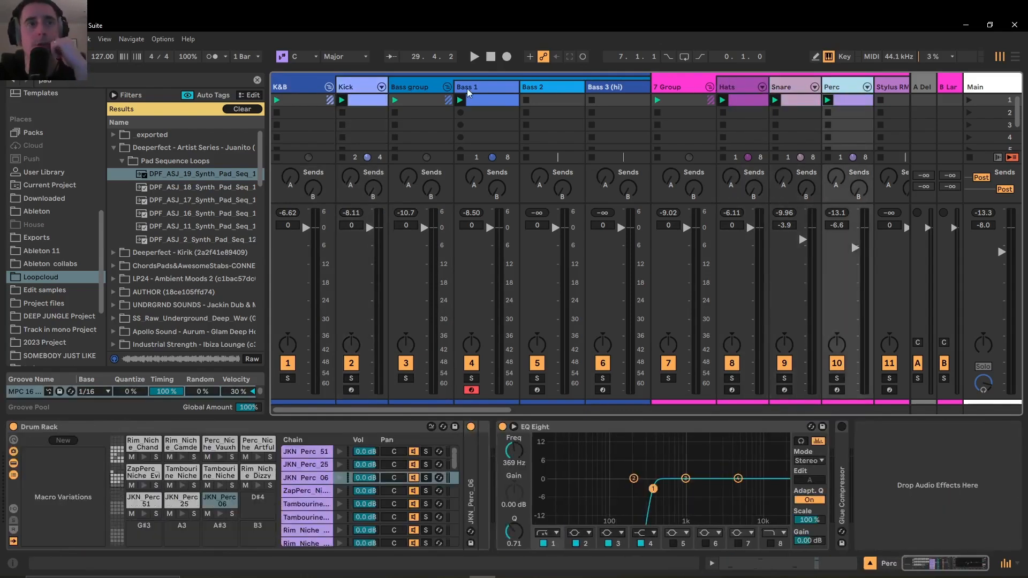
Open the Kick track's first clip in the note editor to examine its kick pattern
{"action": "left_click", "coordinate": [371, 87]}
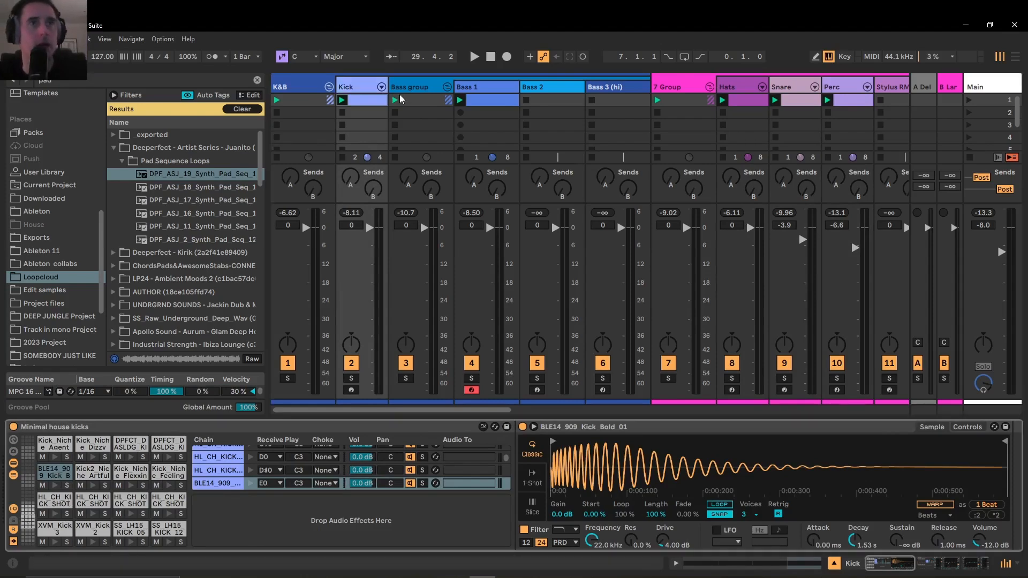
{"action": "double_click", "coordinate": [378, 99]}
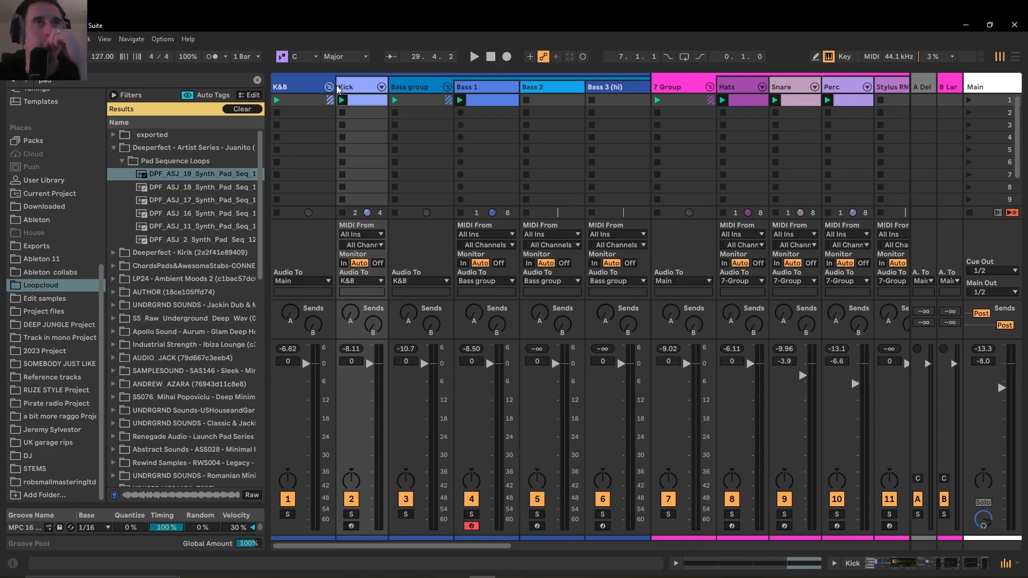
{"action": "left_click", "coordinate": [350, 88]}
{"action": "double_click", "coordinate": [351, 89]}
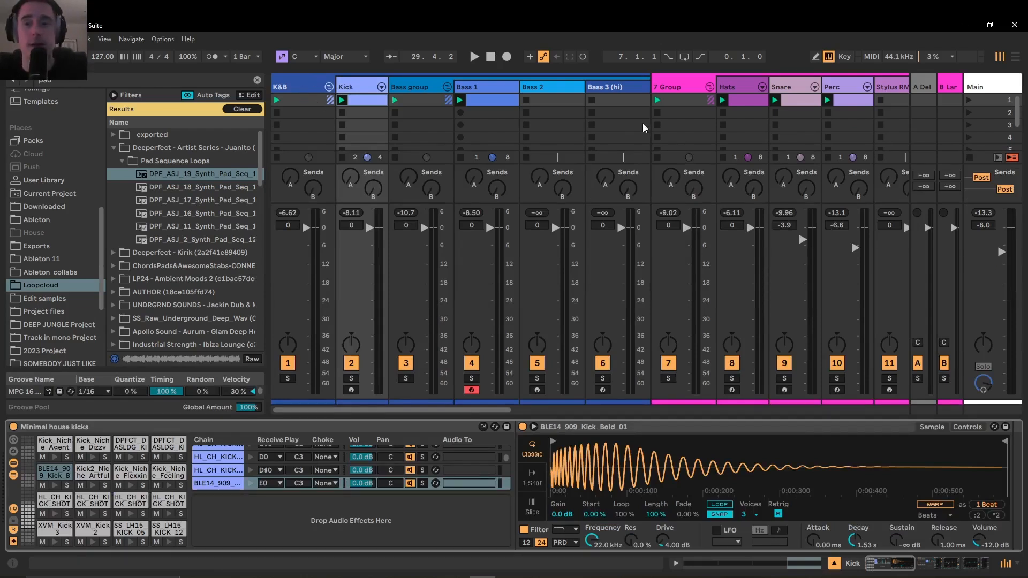
{"action": "left_click", "coordinate": [348, 102]}
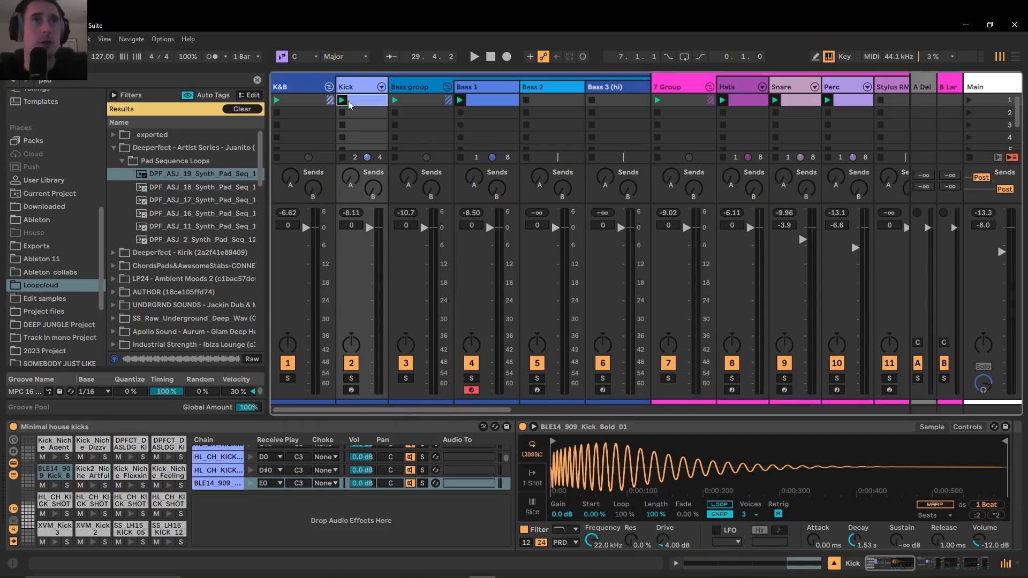
{"action": "double_click", "coordinate": [348, 101]}
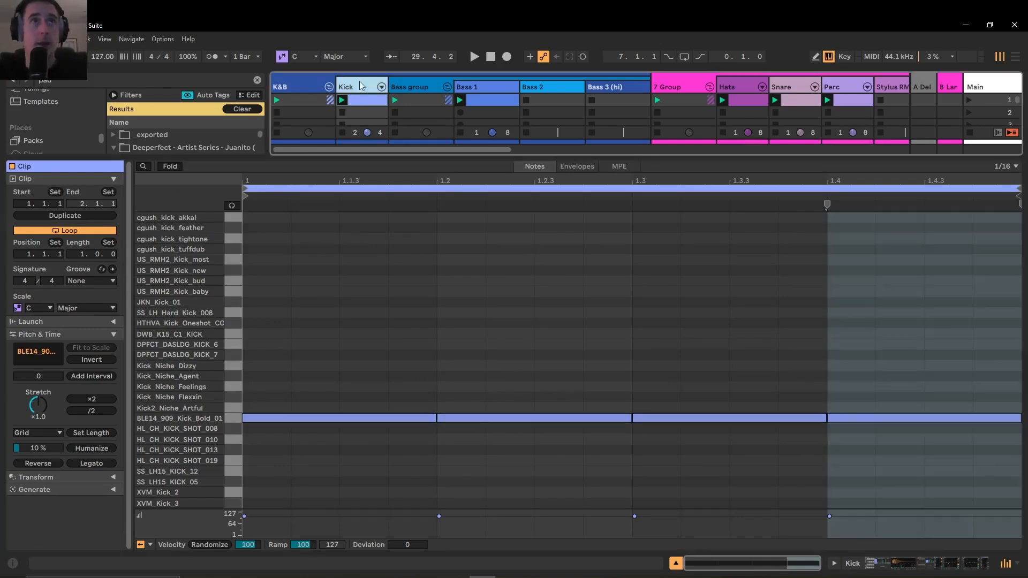
Return to the Kick track's devices and examine the chain from the kick sample through the Audio Effect Rack
{"action": "left_click", "coordinate": [356, 86]}
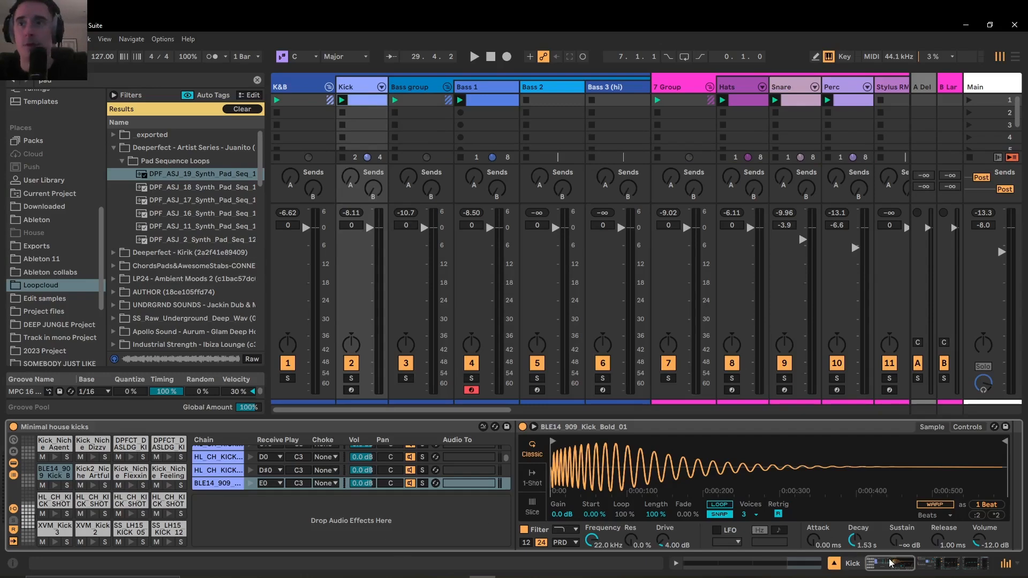
{"action": "mouse_move", "coordinate": [891, 562]}
{"action": "left_mouse_down"}
{"action": "mouse_move", "coordinate": [950, 566]}
{"action": "mouse_move", "coordinate": [900, 570]}
{"action": "left_mouse_up"}
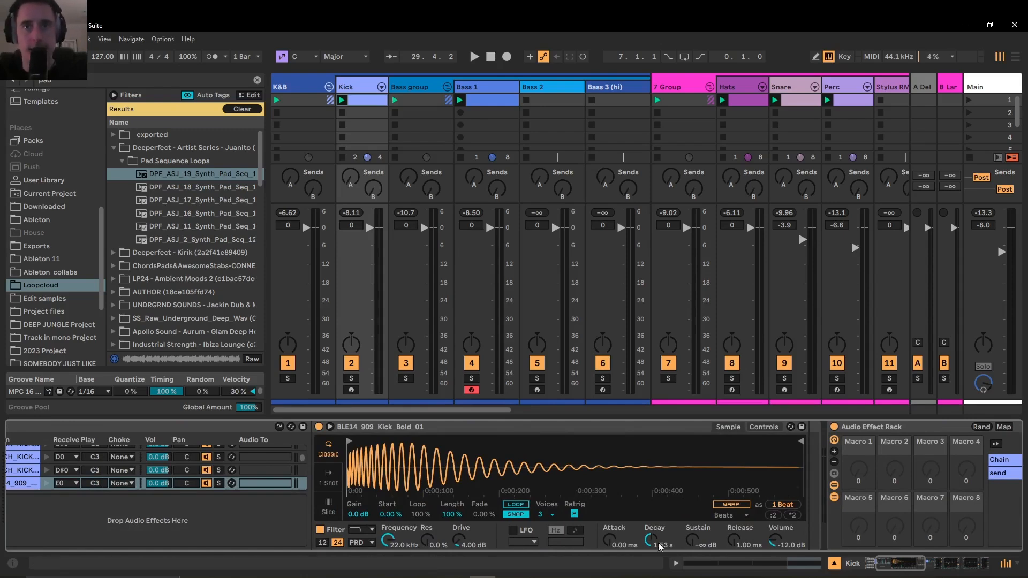
{"action": "left_click_drag", "start_coordinate": [901, 569], "coordinate": [932, 565]}
{"action": "left_click", "coordinate": [937, 565]}
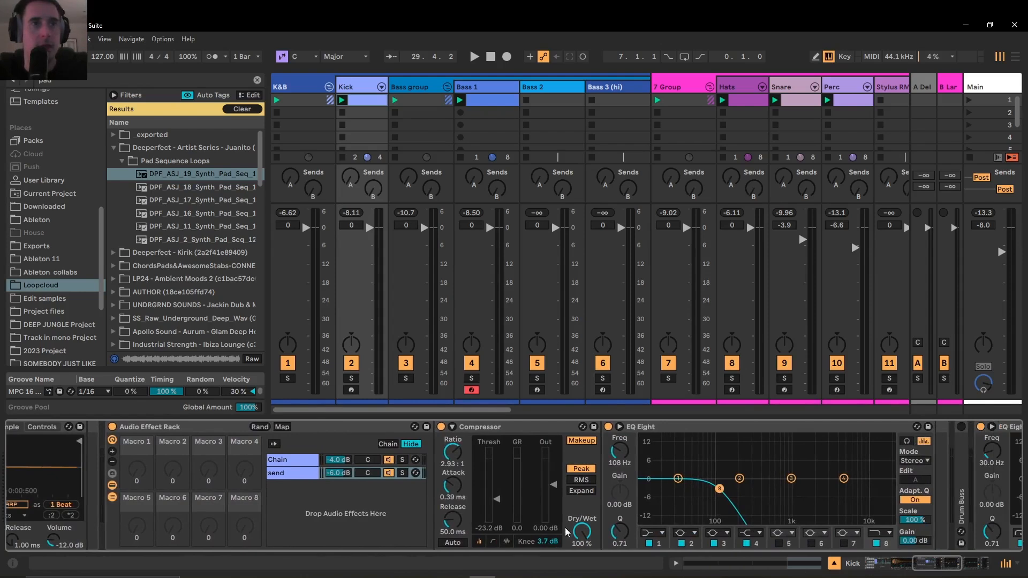
Examine the Kick's Audio Effect Rack by viewing its Chain and send chains and the send chain's Compressor
{"action": "left_click", "coordinate": [158, 430]}
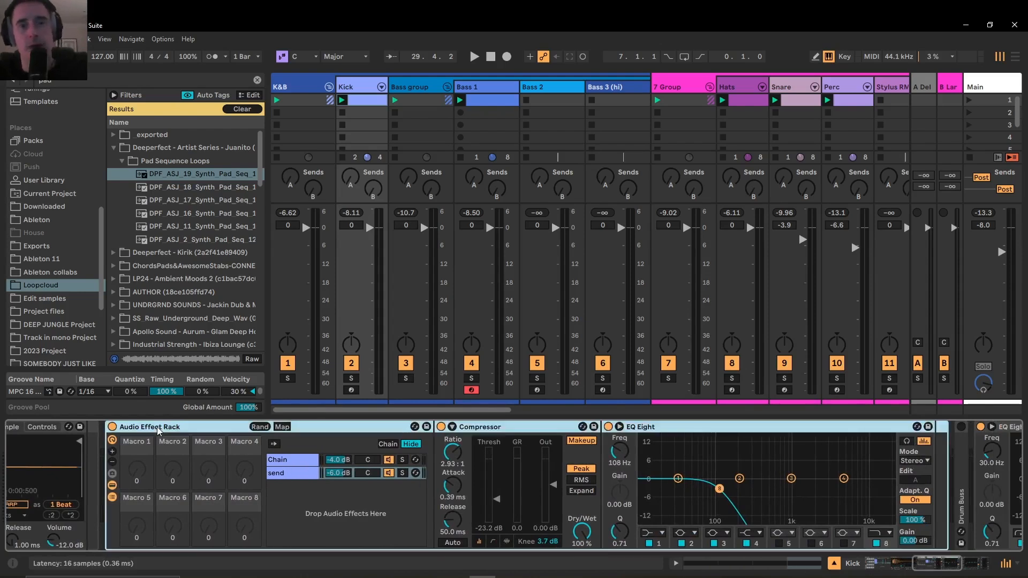
{"action": "left_click", "coordinate": [293, 464]}
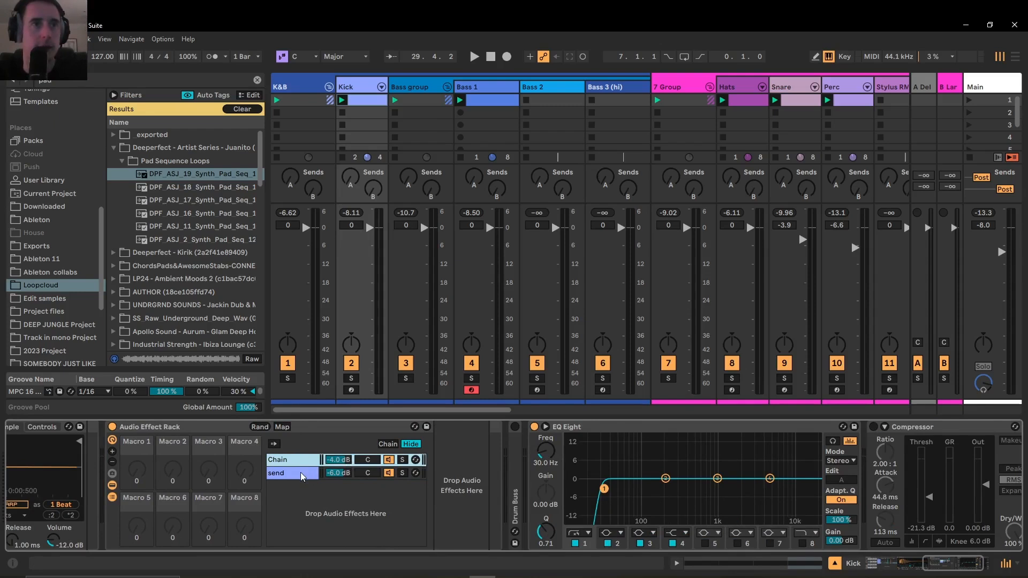
{"action": "left_click", "coordinate": [300, 472]}
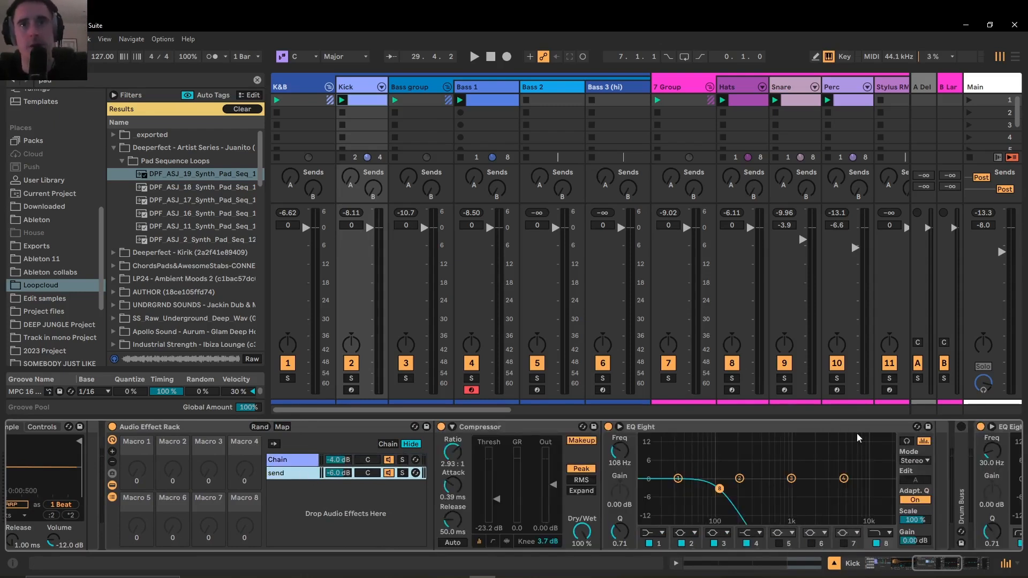
{"action": "left_click", "coordinate": [503, 429]}
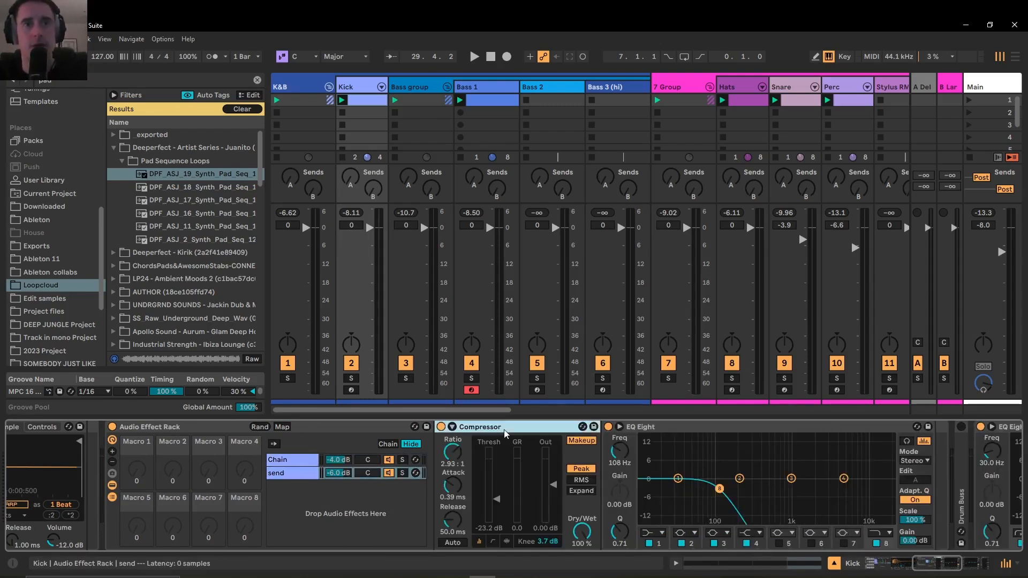
Solo the Kick track, audition the rack's send chain in solo during playback, and unsolo the send chain
{"action": "left_click", "coordinate": [402, 473]}
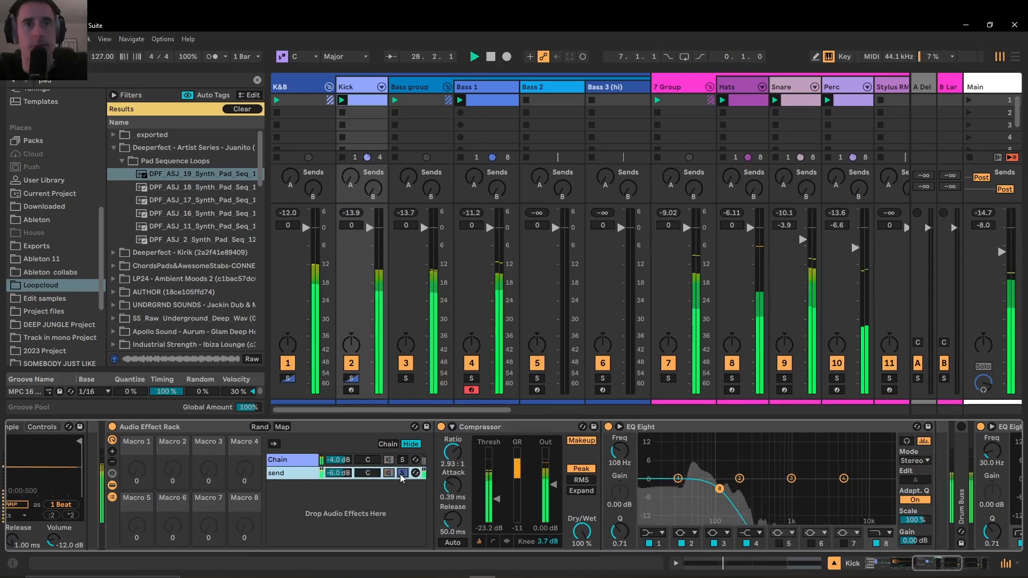
{"action": "left_click", "coordinate": [351, 379]}
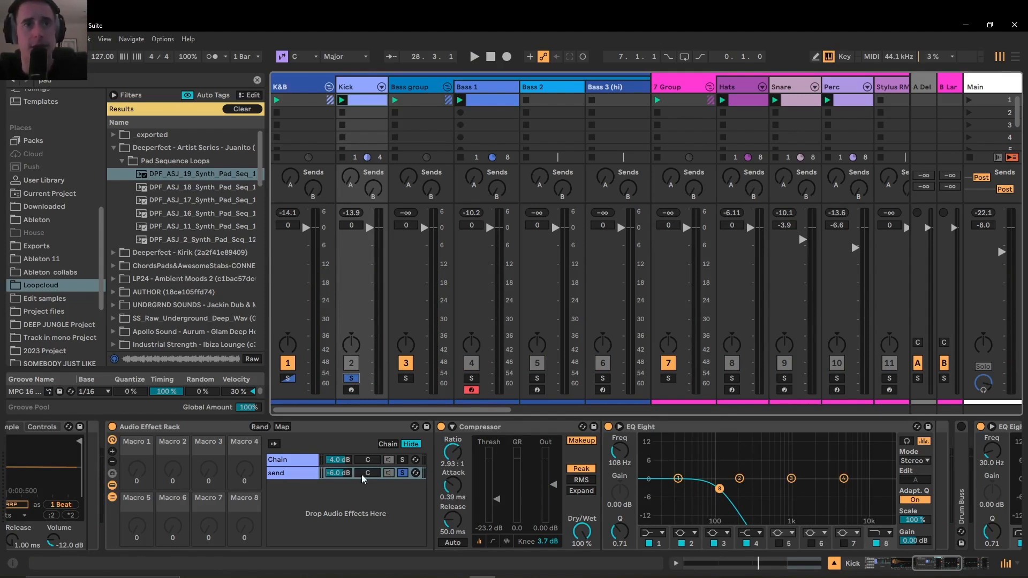
{"action": "key", "text": "space"}
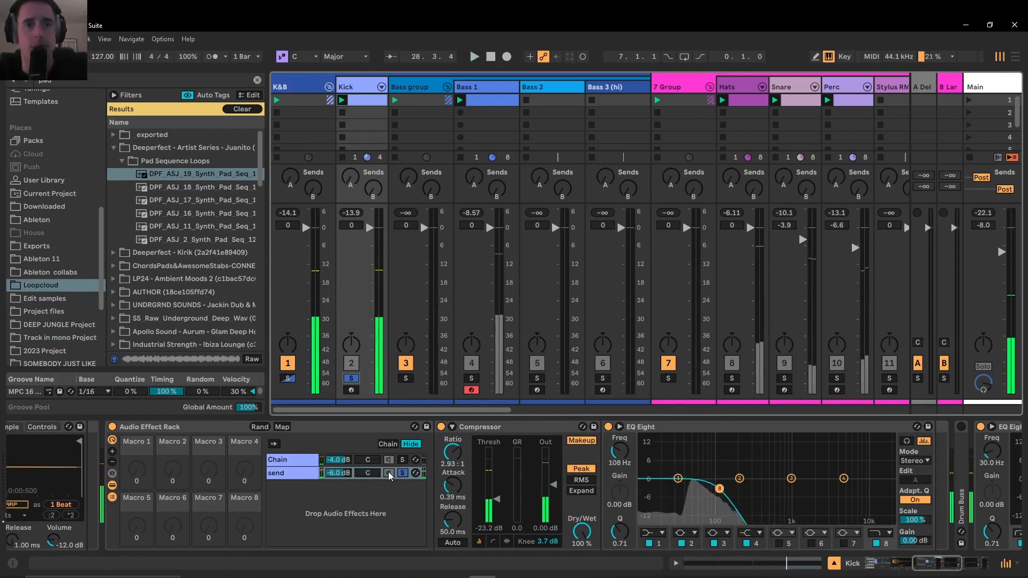
{"action": "left_click", "coordinate": [403, 473]}
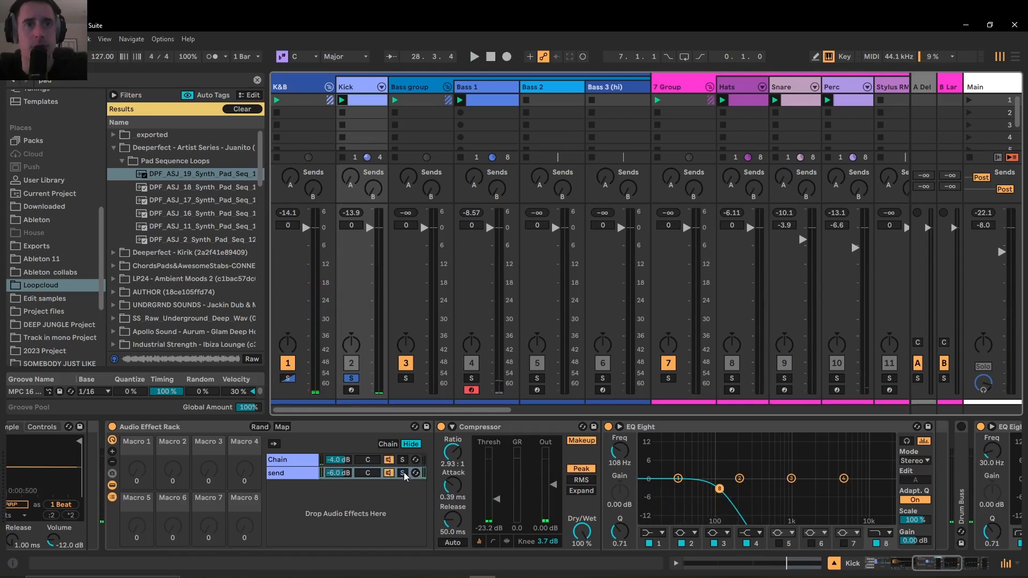
Audition the Kick rack's Chain in solo during playback, unsolo it, and return to the send chain's level and devices
{"action": "left_click", "coordinate": [402, 460]}
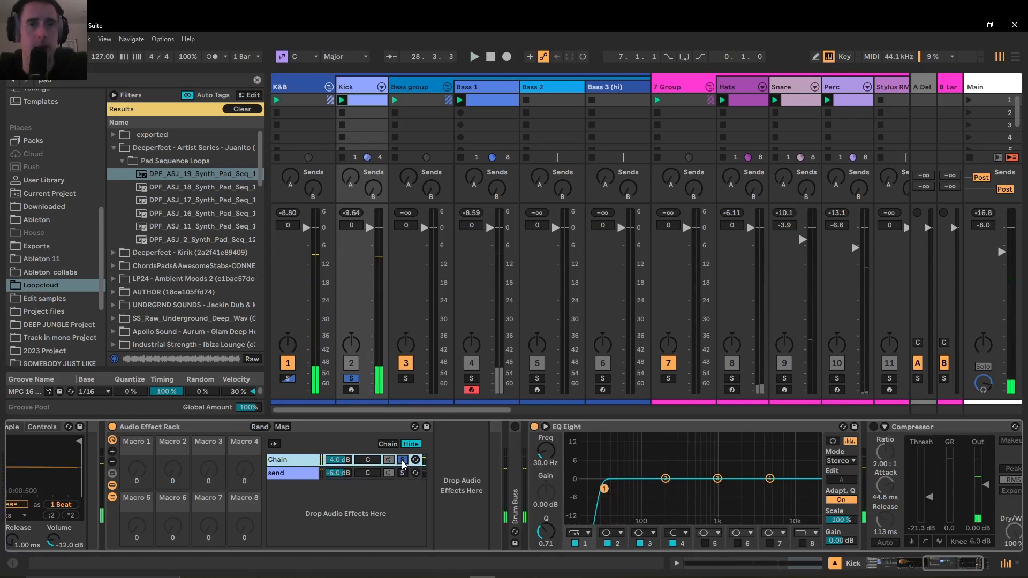
{"action": "left_click", "coordinate": [402, 460]}
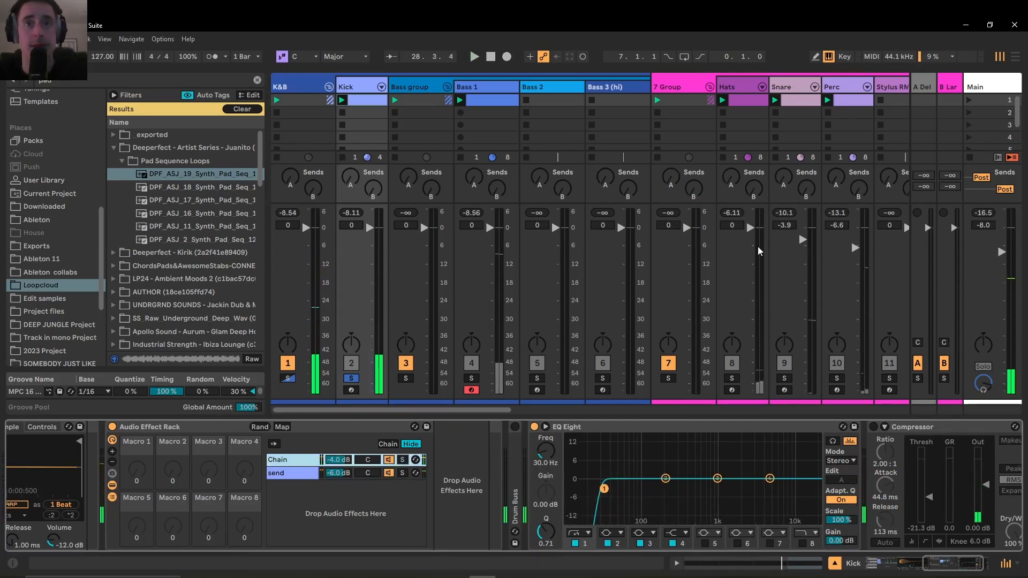
{"action": "left_click", "coordinate": [300, 475]}
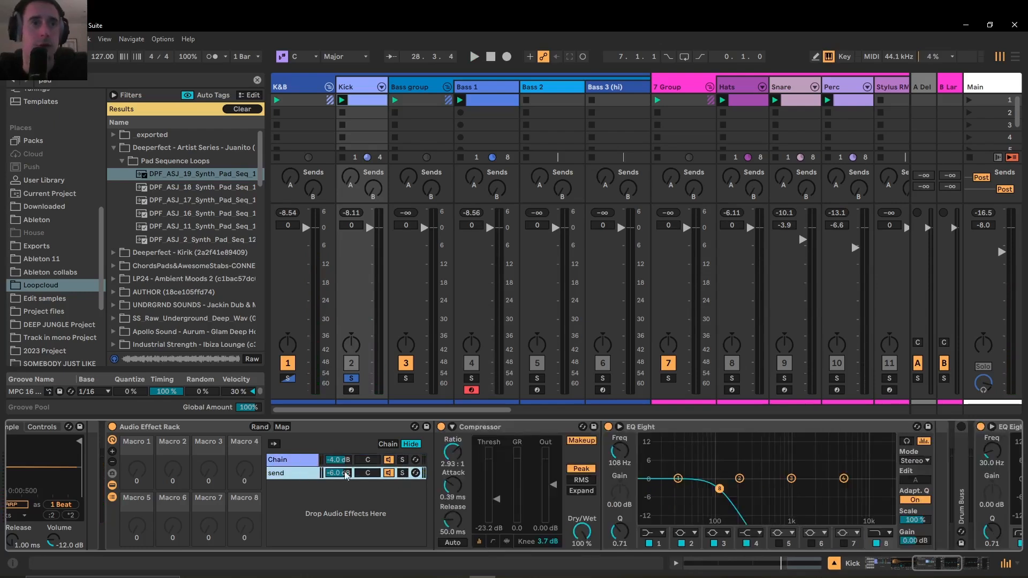
{"action": "left_click_drag", "start_coordinate": [342, 478], "coordinate": [342, 484]}
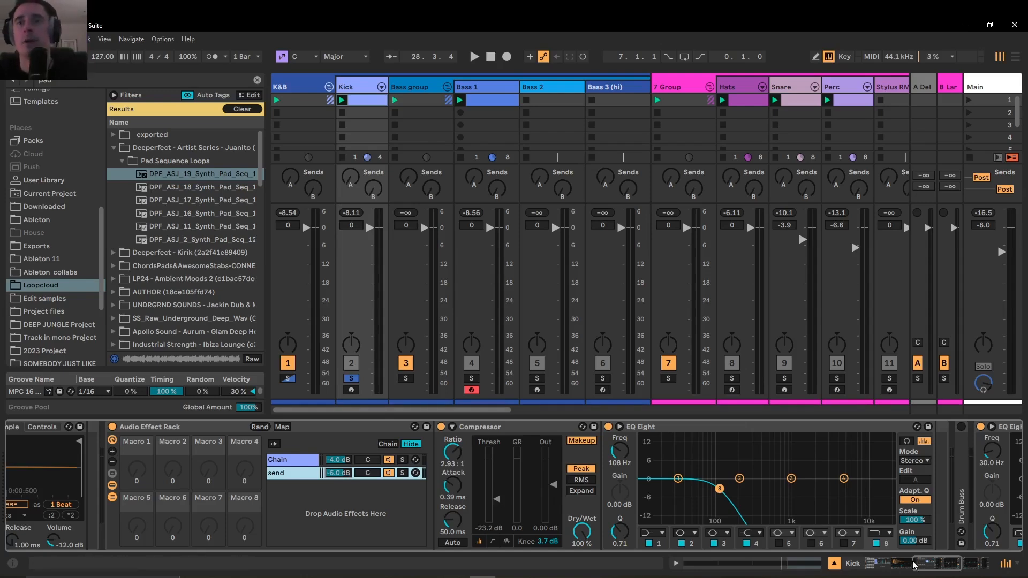
Examine the send chain's low-pass EQ Eight and its device options, and fold the EQ Eight
{"action": "left_click", "coordinate": [941, 561]}
{"action": "left_click", "coordinate": [945, 559]}
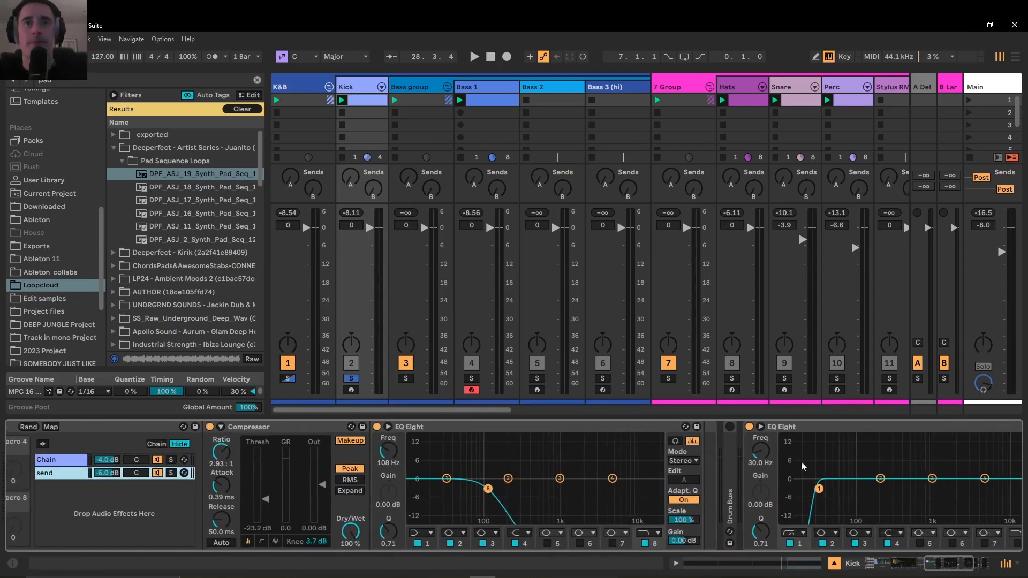
{"action": "right_click", "coordinate": [596, 429]}
{"action": "left_click", "coordinate": [588, 431]}
{"action": "right_click", "coordinate": [589, 430]}
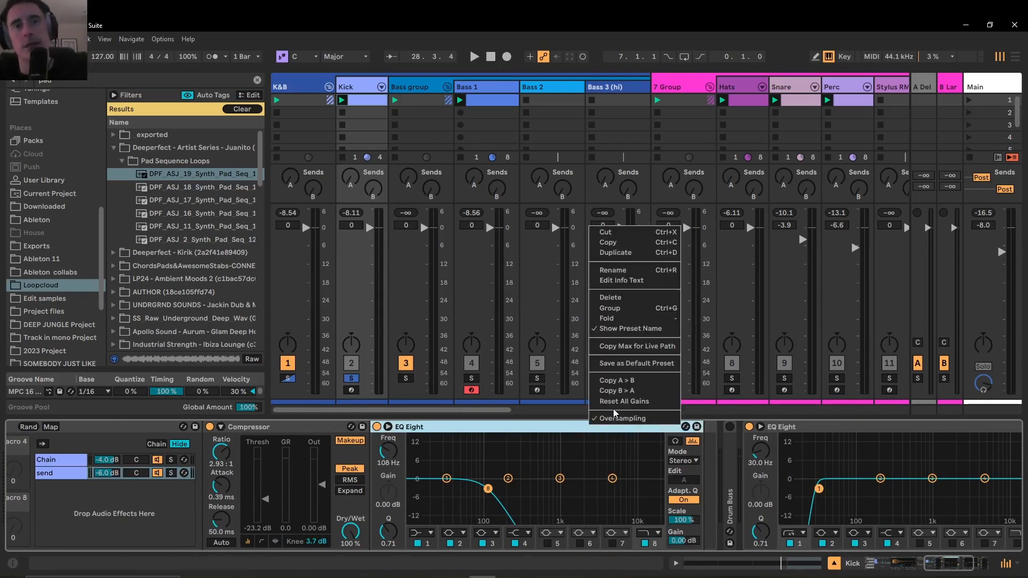
{"action": "left_click", "coordinate": [530, 429]}
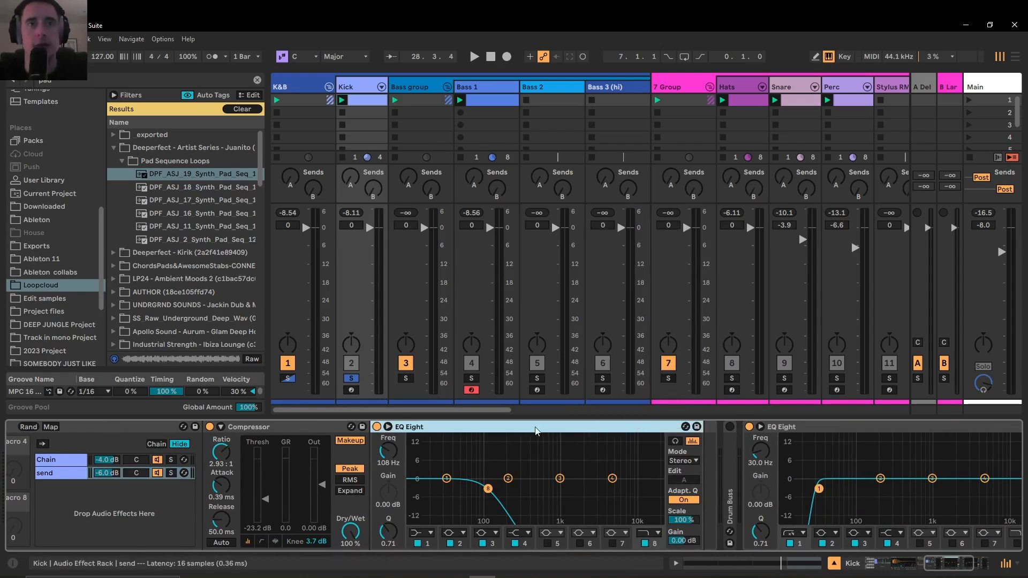
{"action": "double_click", "coordinate": [537, 428]}
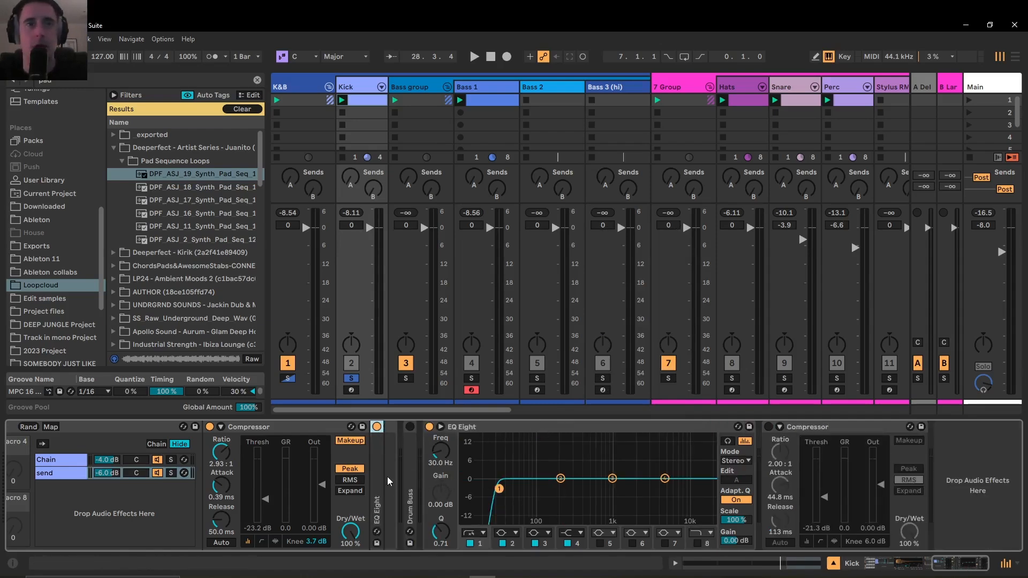
Unfold the send chain's Drum Buss and audition the kick with the device off and switched on
{"action": "double_click", "coordinate": [410, 477]}
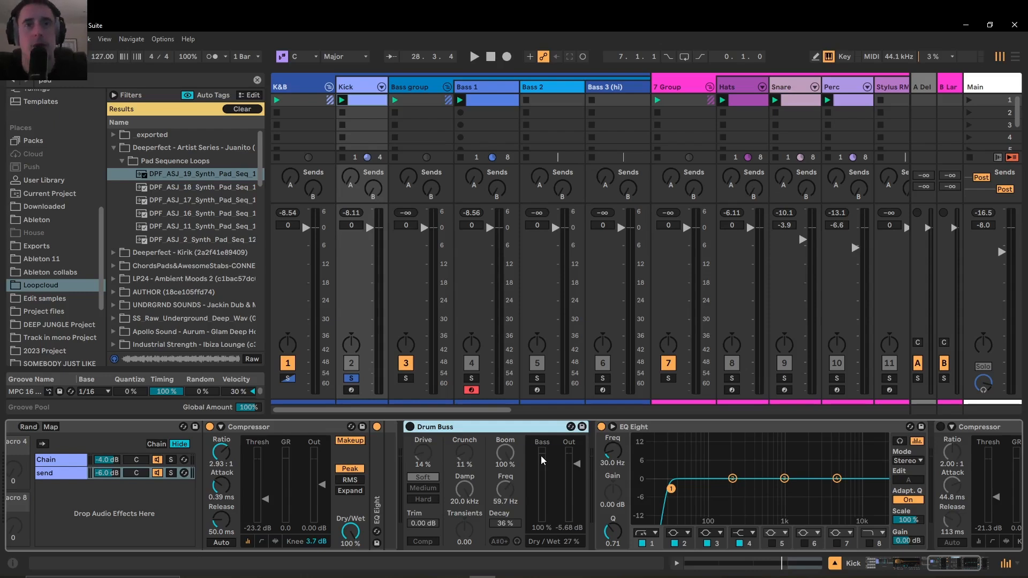
{"action": "key", "text": "space"}
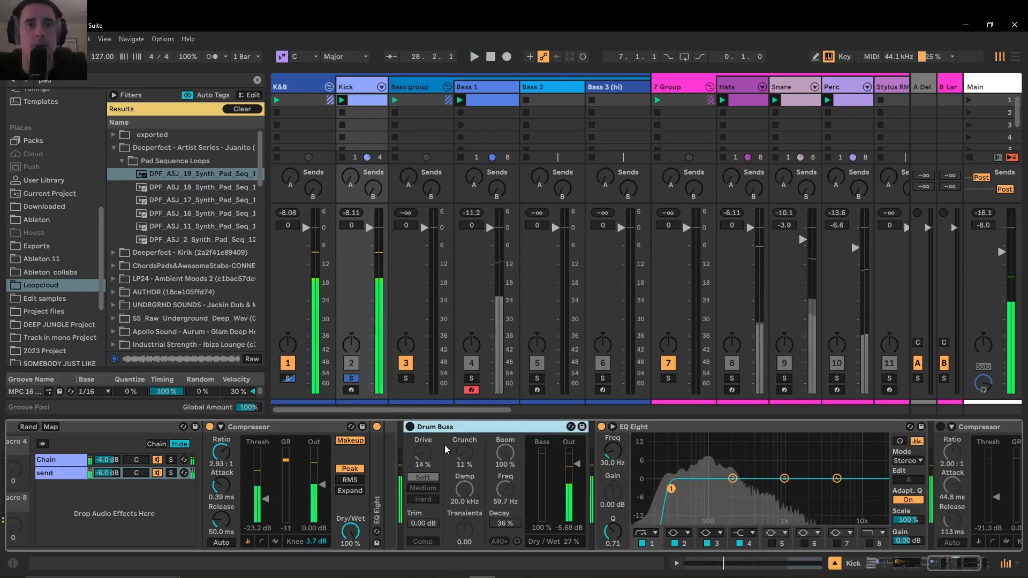
{"action": "key", "text": "space"}
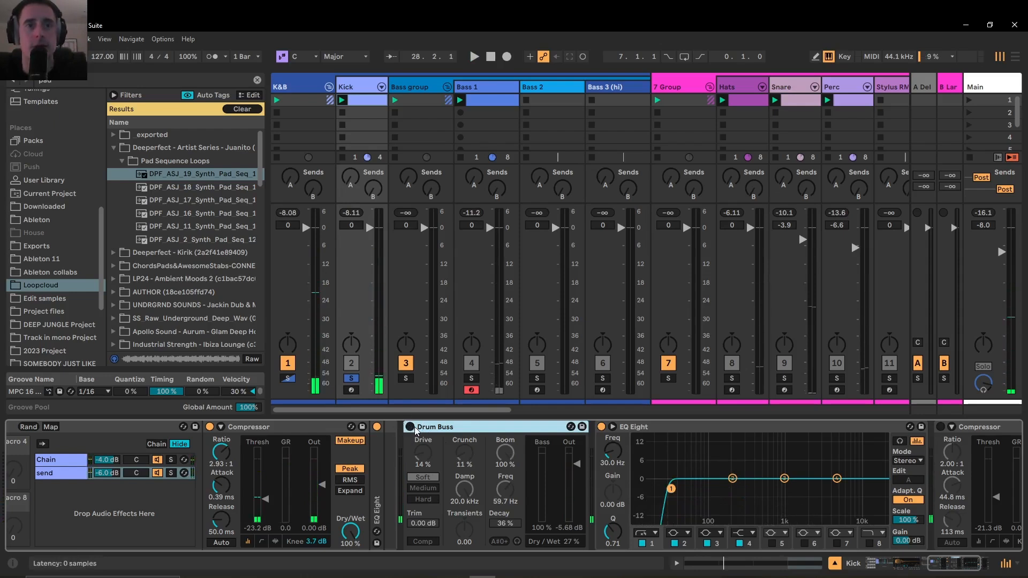
{"action": "left_click", "coordinate": [411, 427]}
{"action": "key", "text": "space"}
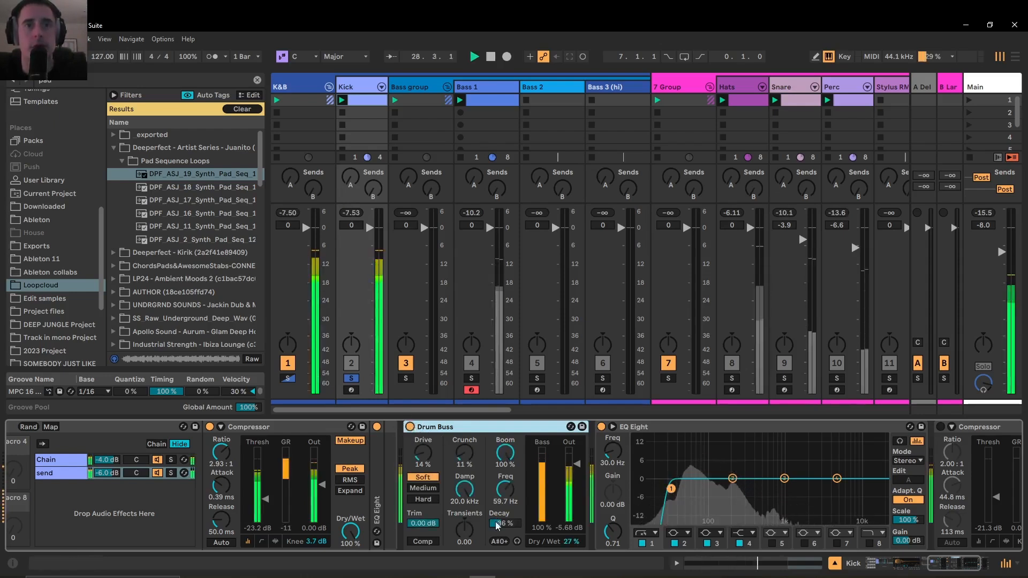
Try the Drum Buss with Boom at 52% and Decay at 88% during playback, and undo the Decay change
{"action": "mouse_move", "coordinate": [504, 452]}
{"action": "left_mouse_down"}
{"action": "mouse_move", "coordinate": [501, 505]}
{"action": "mouse_move", "coordinate": [505, 427]}
{"action": "mouse_move", "coordinate": [505, 444]}
{"action": "left_mouse_up"}
{"action": "key", "text": "space"}
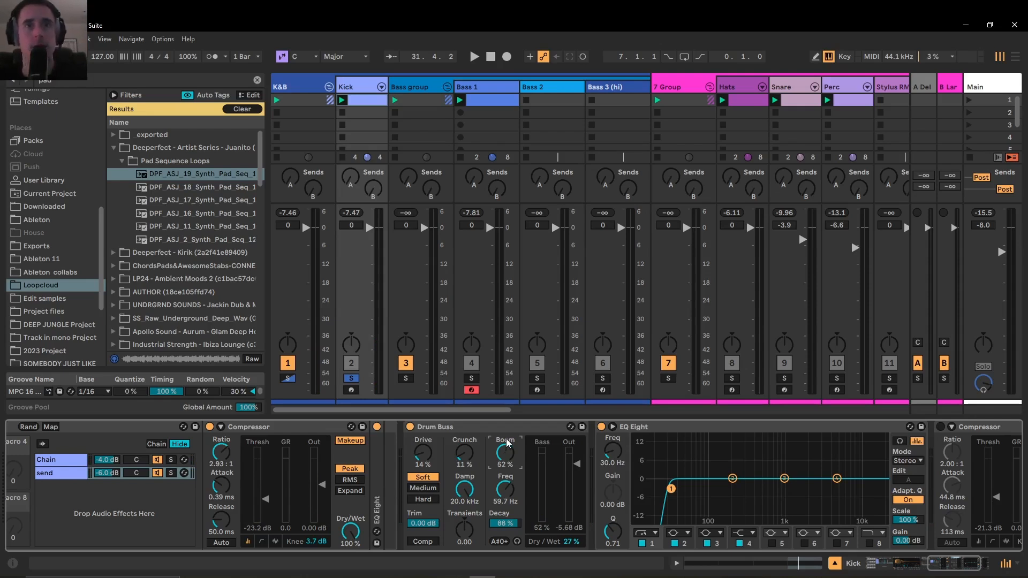
{"action": "key", "text": "ctrl+z"}
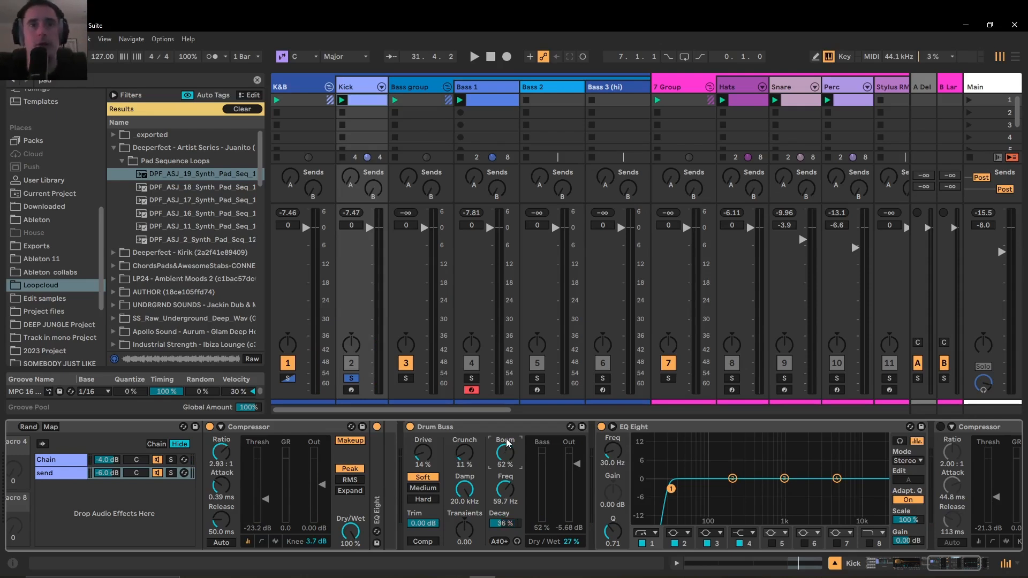
Set the Drum Buss Boom to 0%, Freq to 48.9 Hz and Dry/Wet to 100% while auditioning the kick
{"action": "left_click_drag", "start_coordinate": [508, 442], "coordinate": [507, 521]}
{"action": "key", "text": "space"}
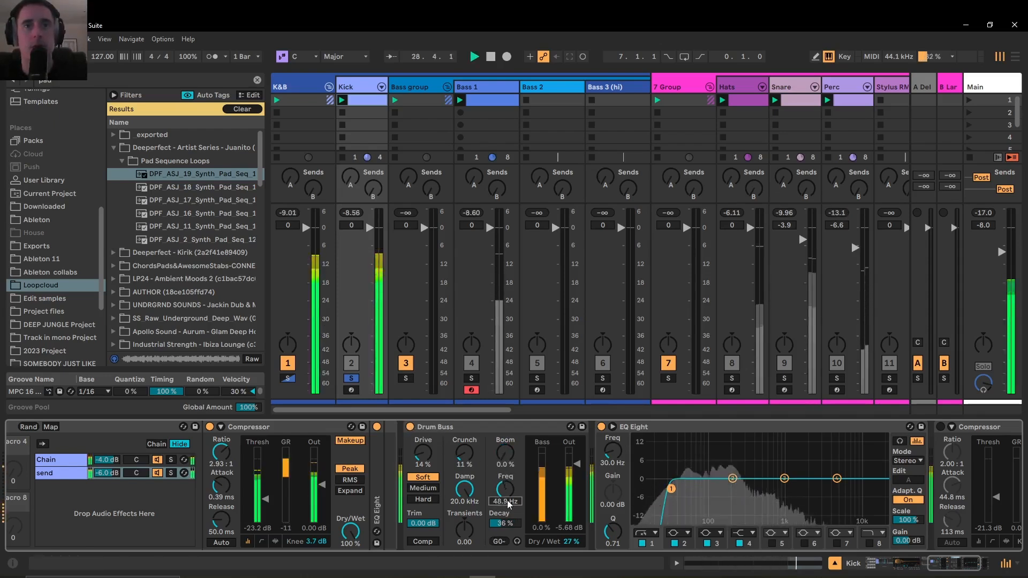
{"action": "left_click_drag", "start_coordinate": [574, 541], "coordinate": [574, 481]}
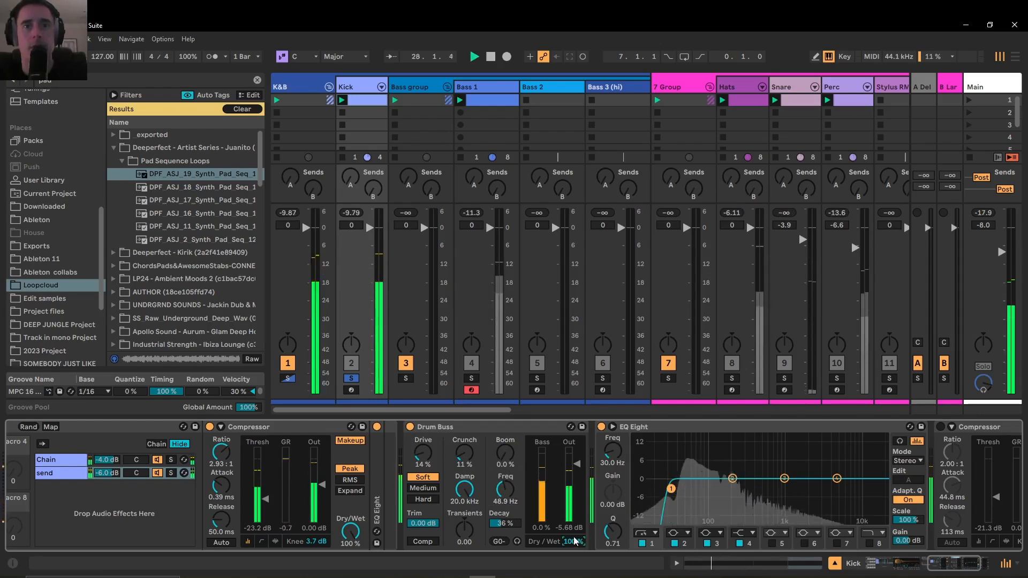
{"action": "left_click", "coordinate": [410, 426]}
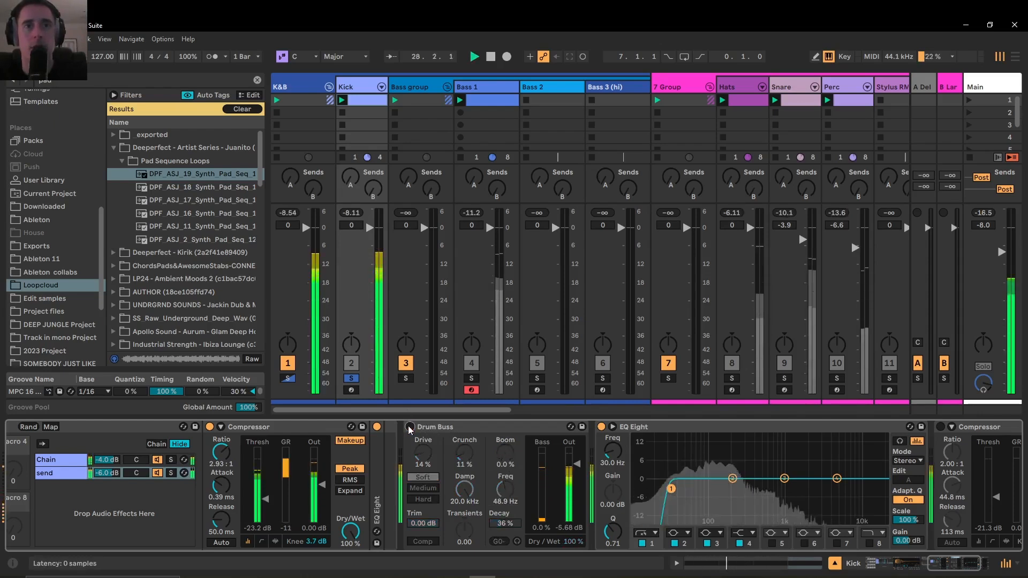
{"action": "key", "text": "space"}
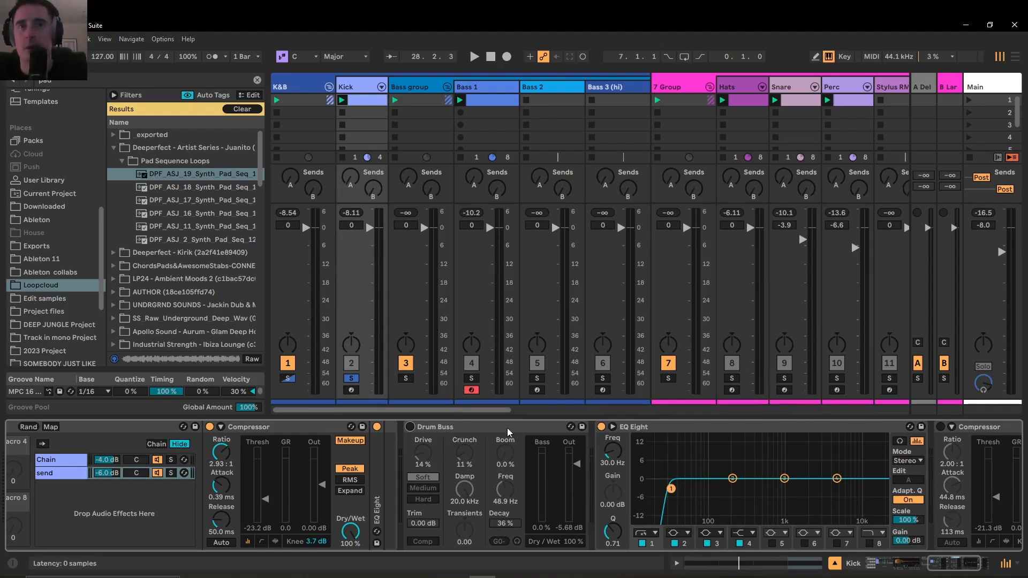
{"action": "left_click", "coordinate": [488, 427]}
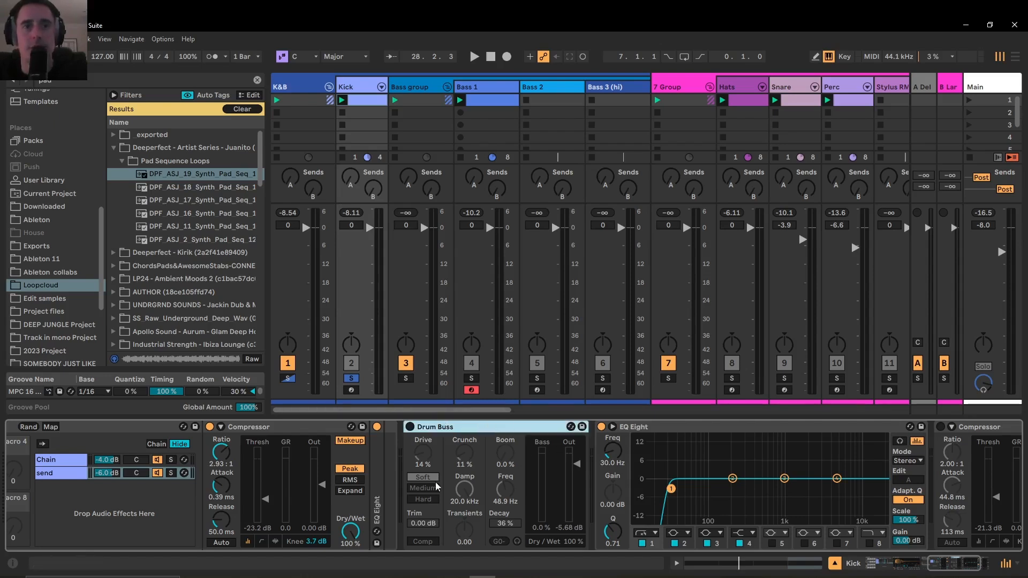
{"action": "double_click", "coordinate": [479, 427]}
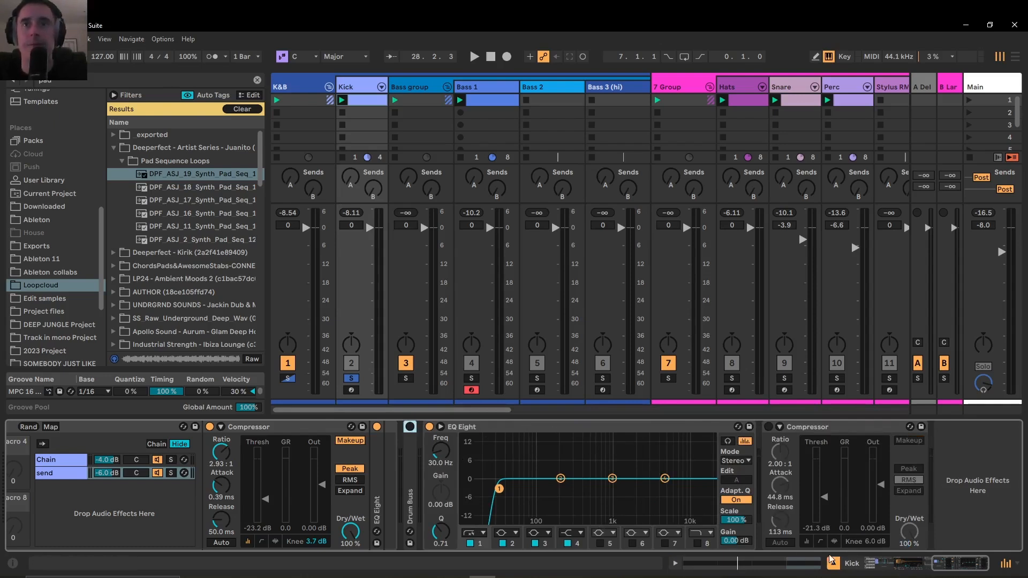
{"action": "left_click", "coordinate": [849, 421]}
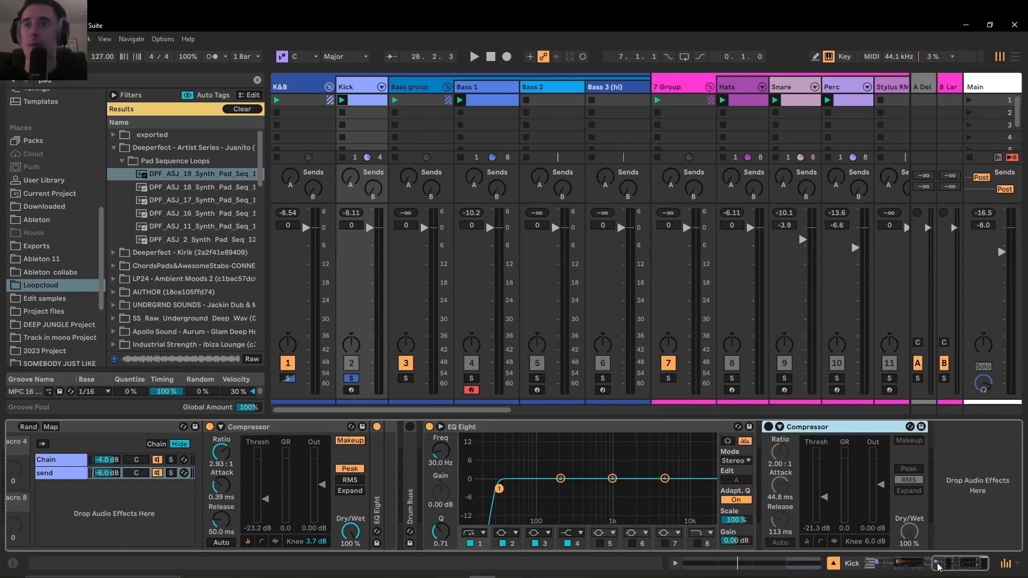
{"action": "left_click_drag", "start_coordinate": [941, 567], "coordinate": [819, 570]}
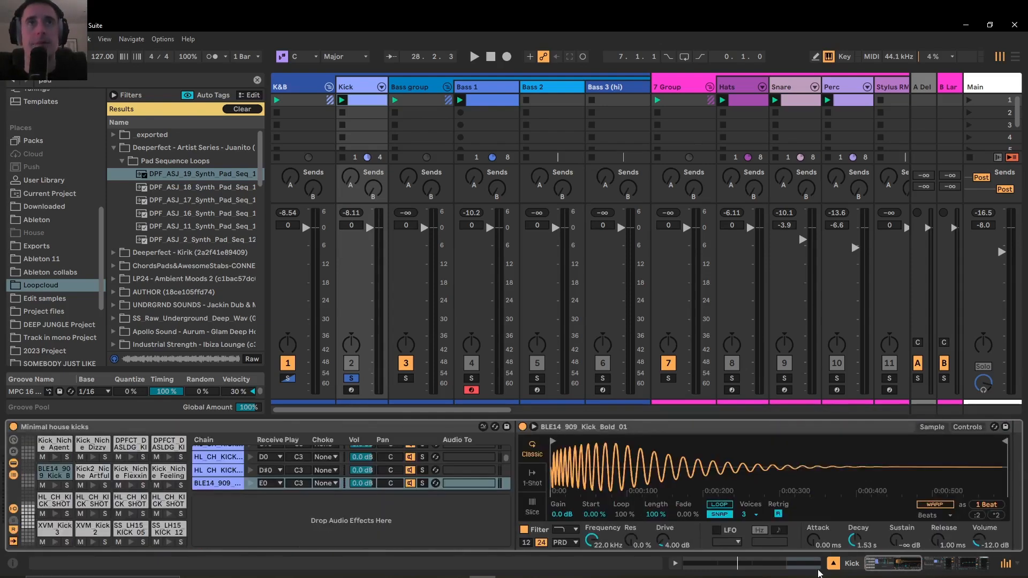
Open the Bass 1 track's devices and examine its Azimuth Bass instrument and the first Utility
{"action": "left_click", "coordinate": [482, 91]}
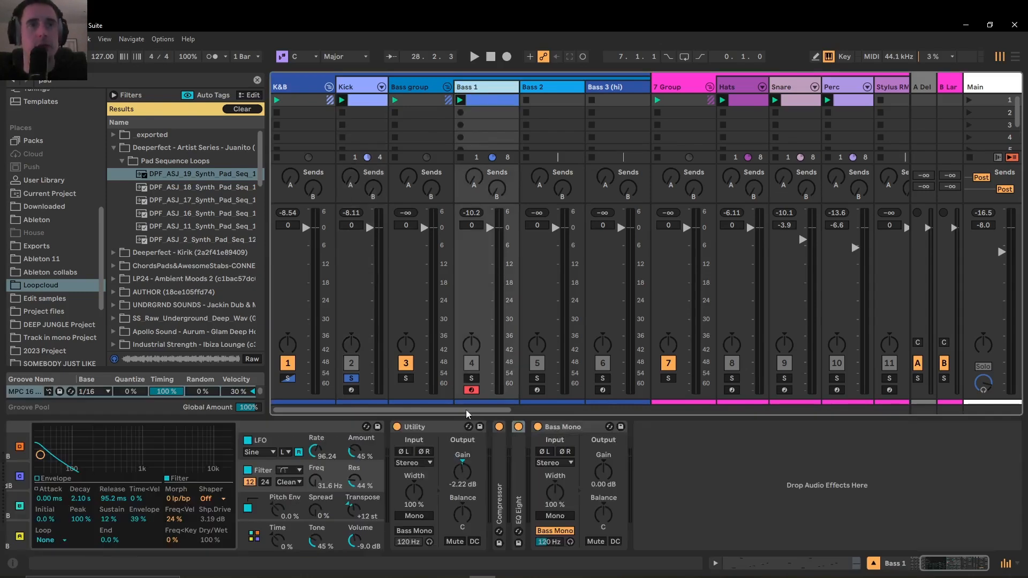
{"action": "left_click_drag", "start_coordinate": [940, 567], "coordinate": [870, 567]}
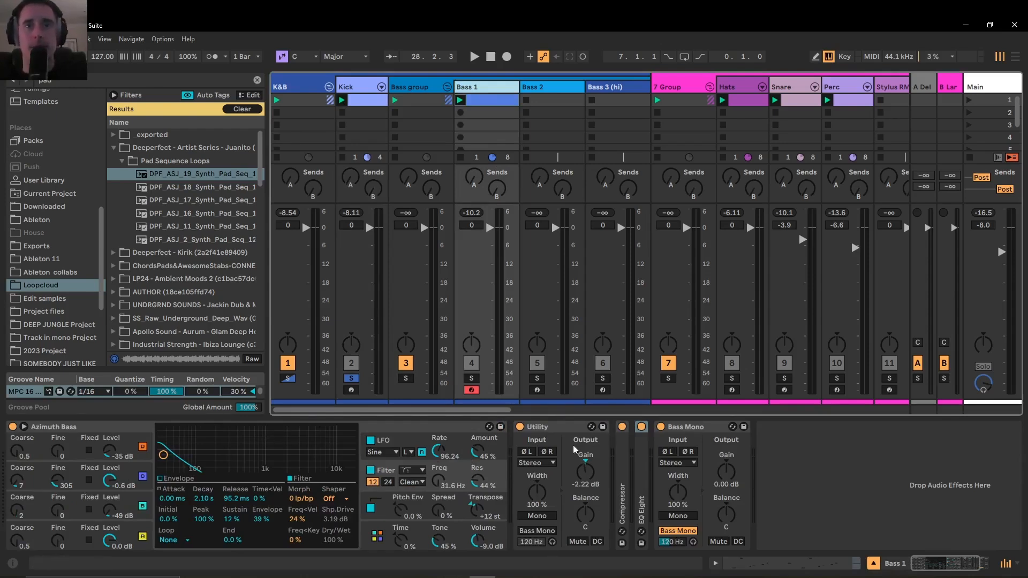
{"action": "left_click", "coordinate": [564, 430]}
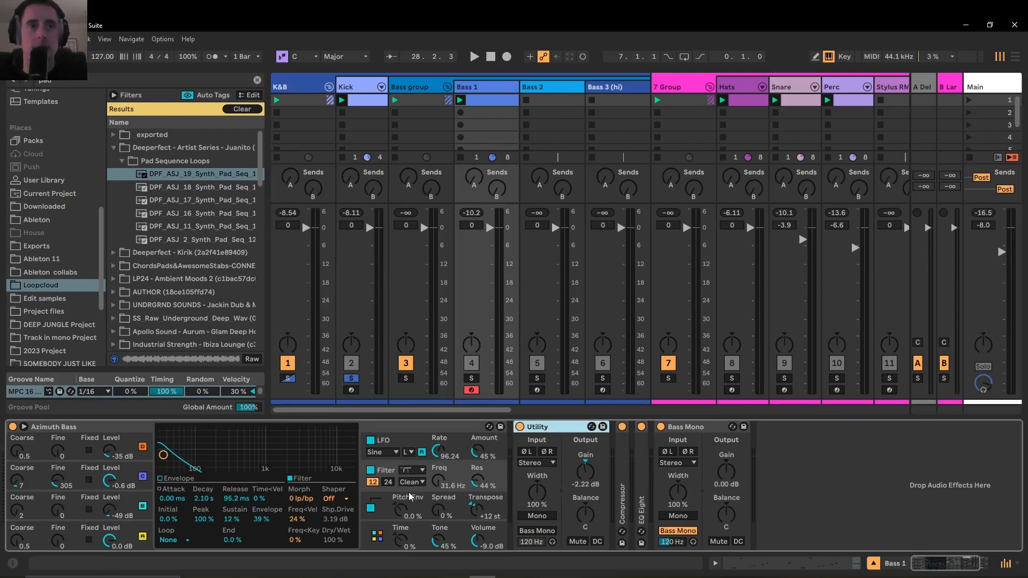
Unfold Bass 1's Compressor, and solo Bass 1 to audition it during playback
{"action": "double_click", "coordinate": [625, 454]}
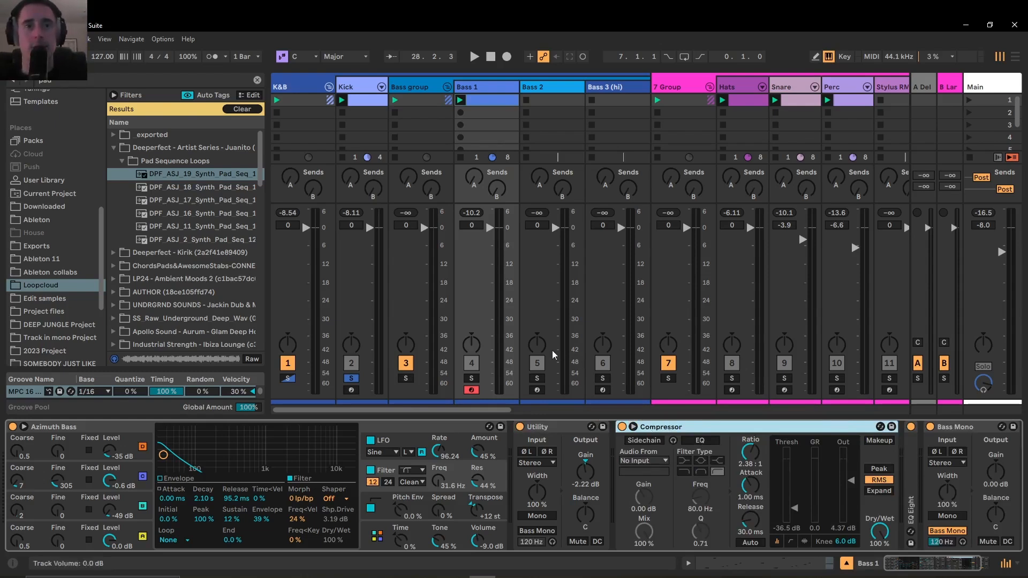
{"action": "left_click", "coordinate": [471, 378]}
{"action": "key", "text": "space"}
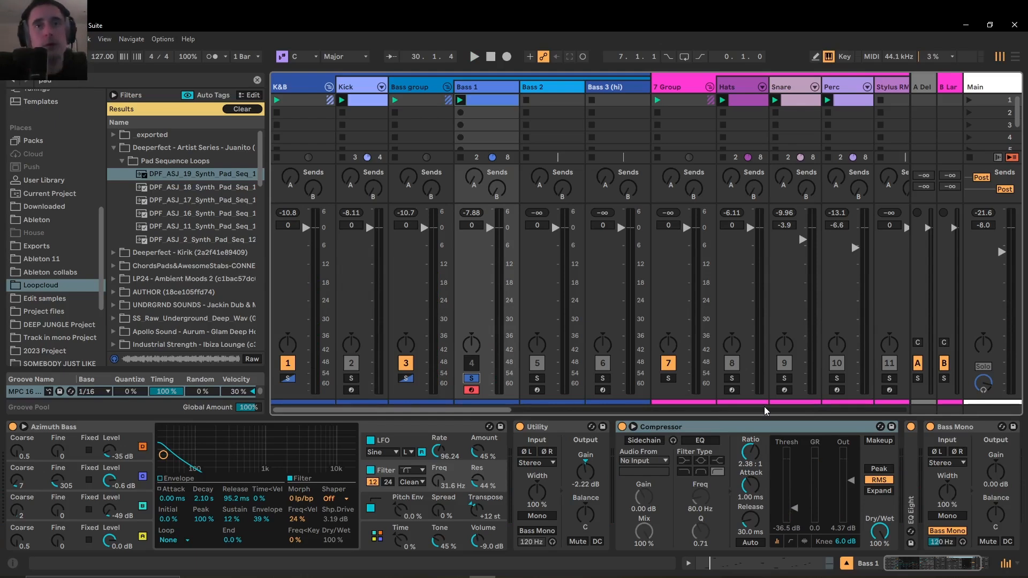
Unfold Bass 1's EQ Eight and examine it together with the Bass Mono utility's gain and crossover frequency
{"action": "left_click_drag", "start_coordinate": [936, 571], "coordinate": [951, 569]}
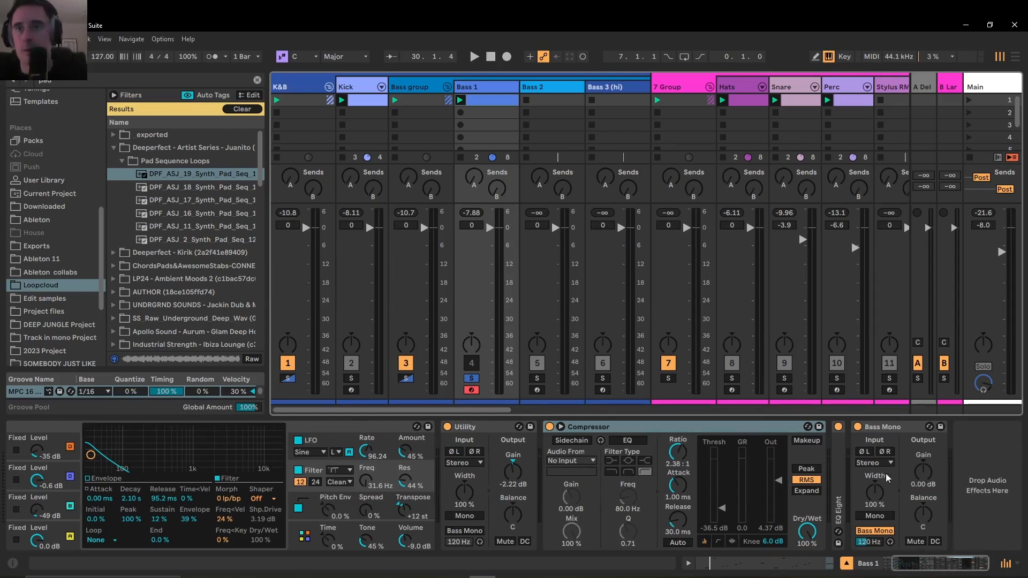
{"action": "double_click", "coordinate": [837, 462]}
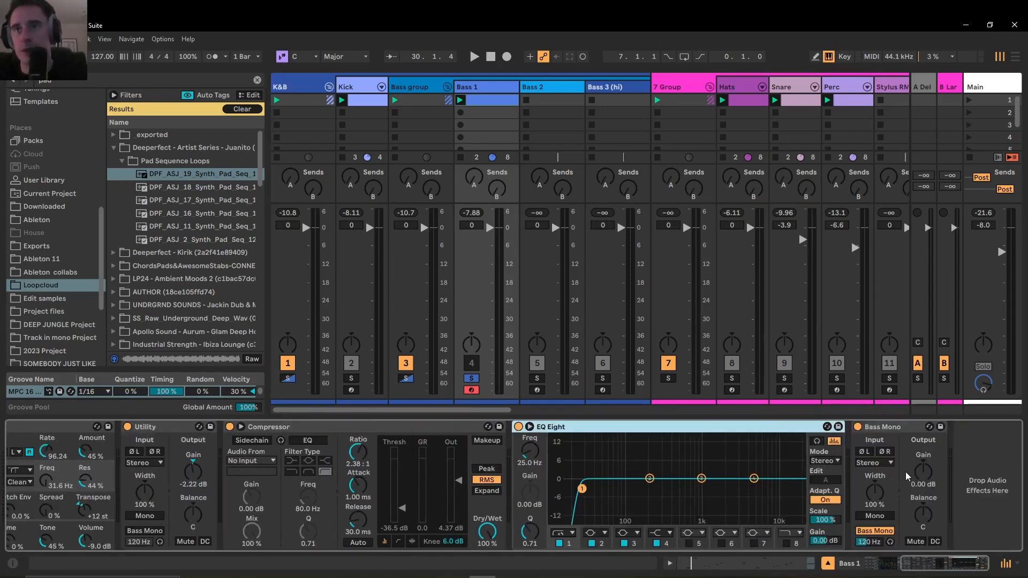
{"action": "left_click", "coordinate": [920, 471]}
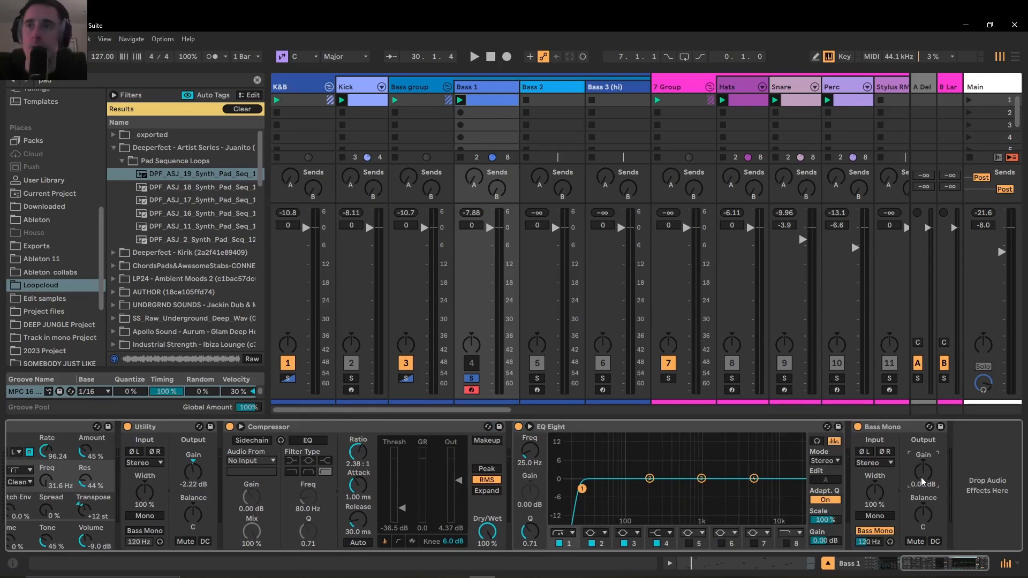
{"action": "left_click", "coordinate": [875, 543]}
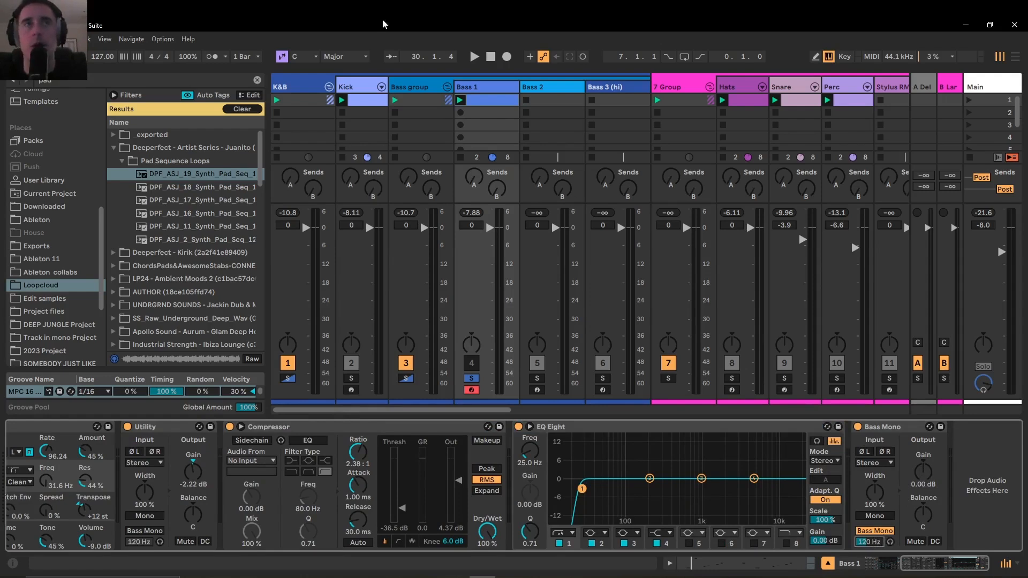
Compare Bass 1's processing with the device chains on the Bass 2 and Bass 3 (hi) tracks
{"action": "left_click", "coordinate": [490, 87]}
{"action": "left_click", "coordinate": [534, 91]}
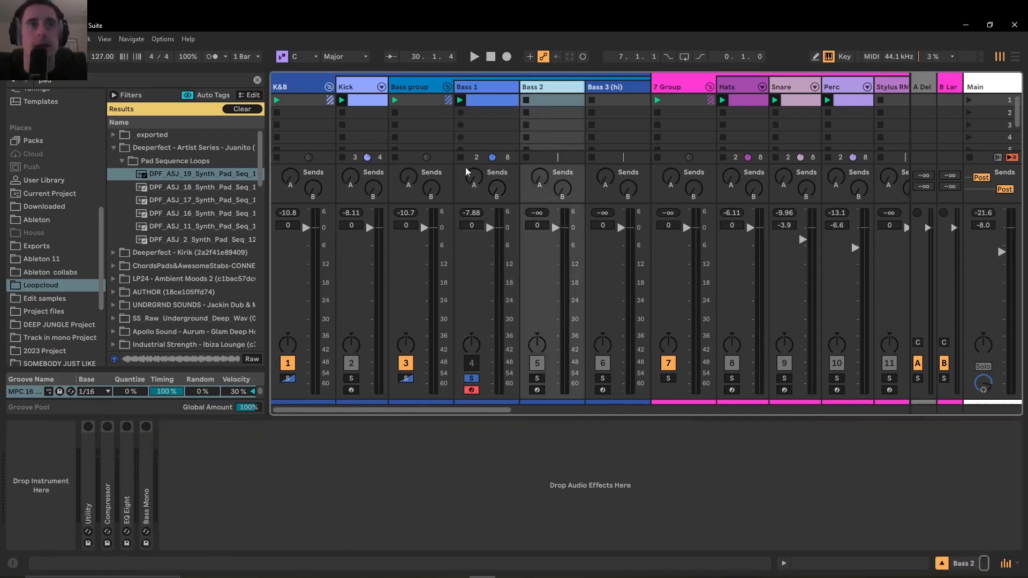
{"action": "left_click", "coordinate": [625, 87]}
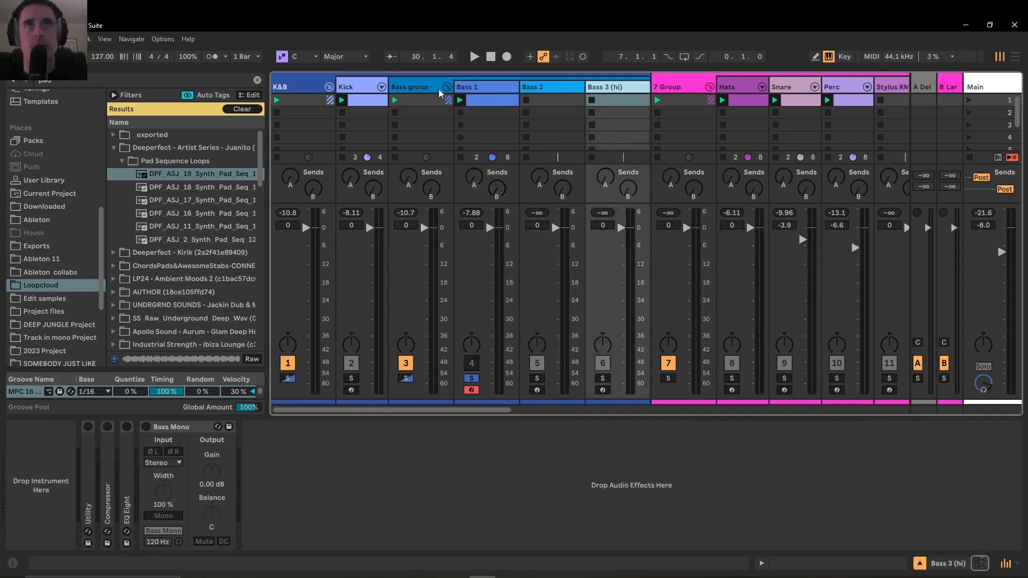
Open the Bass group's devices, select the lo chain of the Master Multiband compression rack, and start playback
{"action": "left_click", "coordinate": [394, 89]}
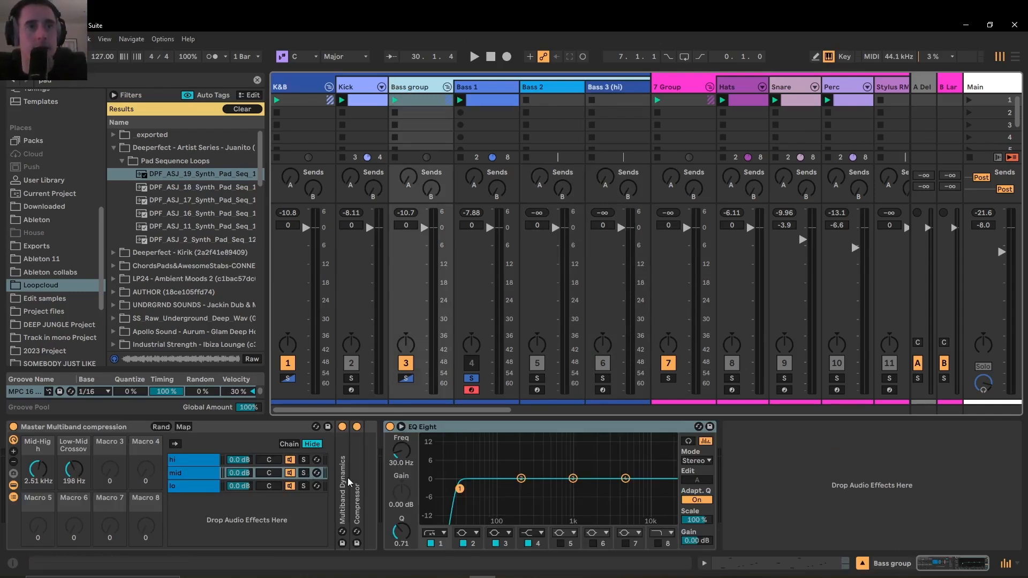
{"action": "left_click", "coordinate": [194, 487]}
{"action": "key", "text": "space"}
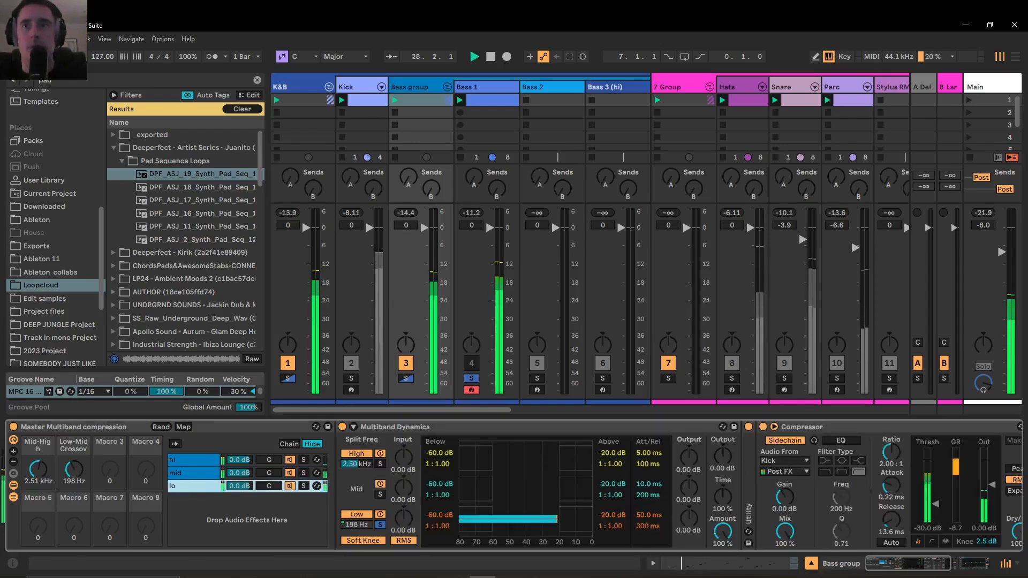
Solo the lo chain in the Bass group's Master Multiband compression rack and audition it during playback
{"action": "mouse_move", "coordinate": [910, 572]}
{"action": "left_mouse_down"}
{"action": "mouse_move", "coordinate": [940, 575]}
{"action": "mouse_move", "coordinate": [911, 569]}
{"action": "left_mouse_up"}
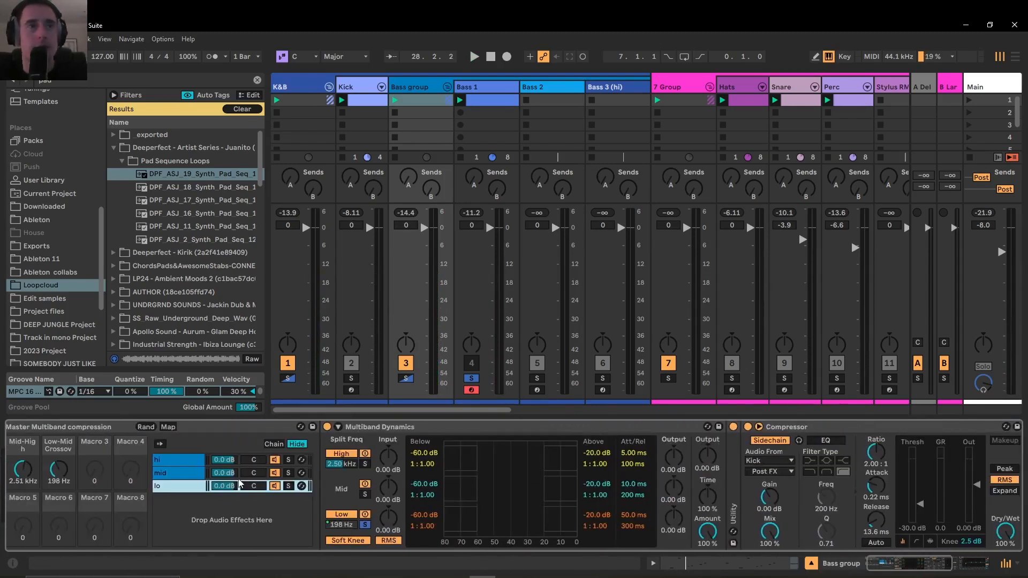
{"action": "left_click", "coordinate": [288, 488]}
{"action": "key", "text": "space"}
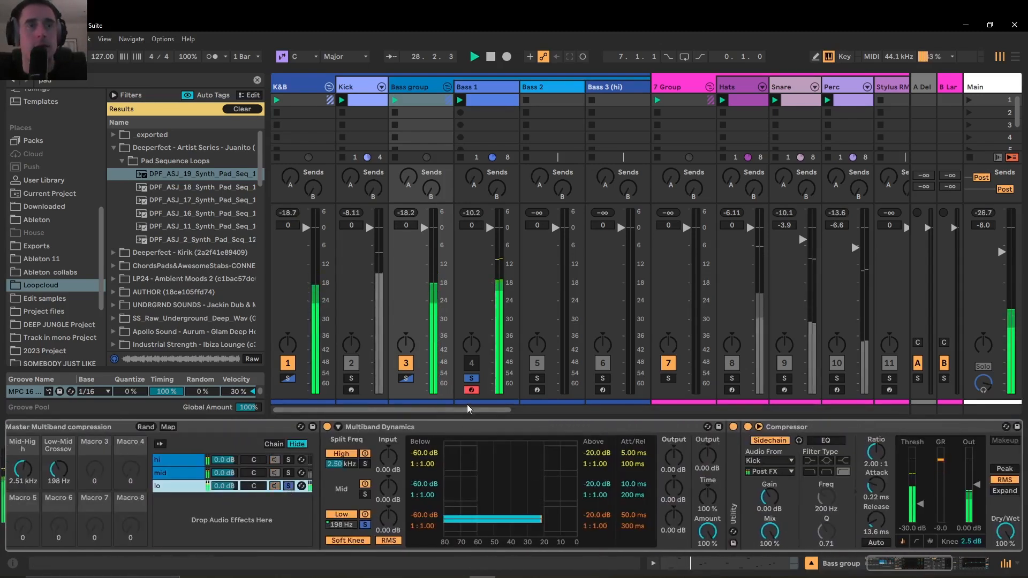
Solo the K&B group and activate the Bass 1 track to hear kick and bass together
{"action": "left_click", "coordinate": [288, 378]}
{"action": "left_click", "coordinate": [287, 378]}
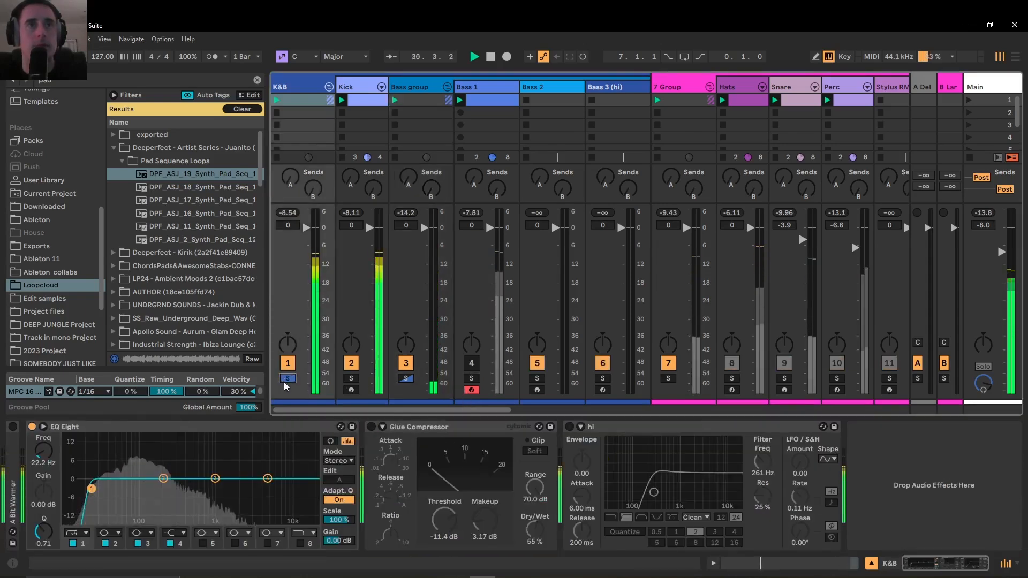
{"action": "left_click", "coordinate": [471, 363]}
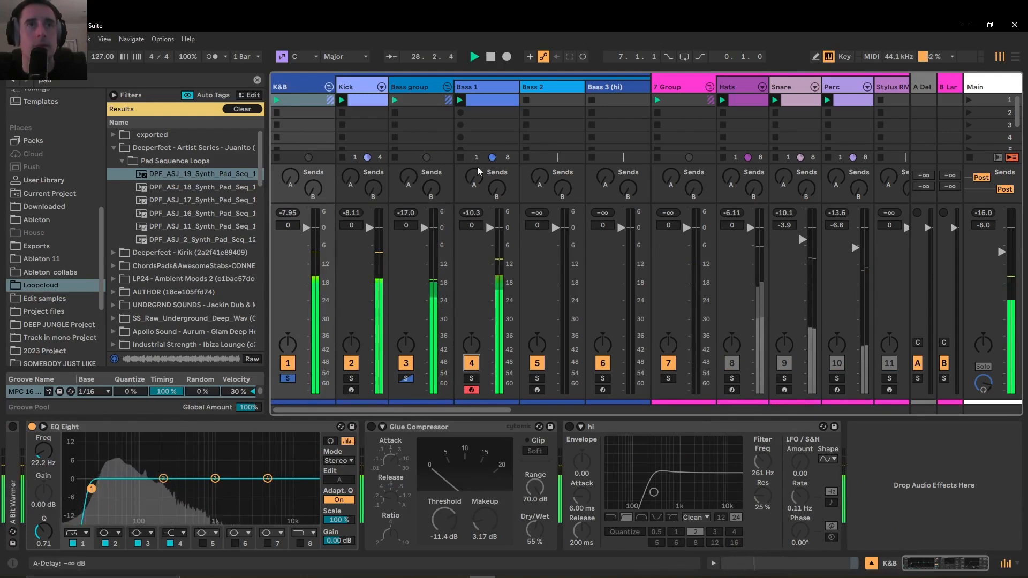
Solo the Bass group rack's mid chain, raise Low-Mid Crossover to 1.26 kHz, and unsolo the chain
{"action": "left_click", "coordinate": [430, 86]}
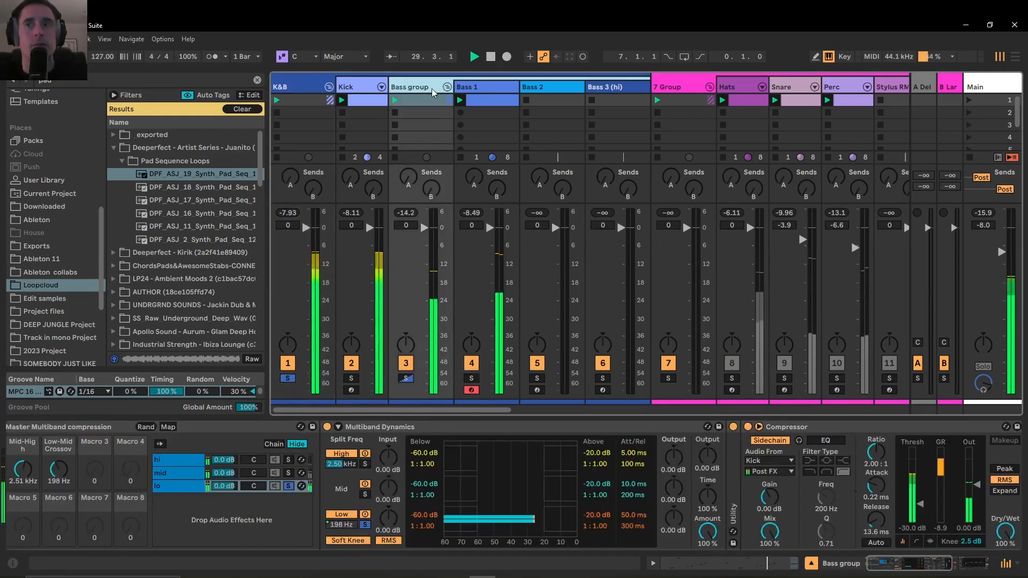
{"action": "left_click", "coordinate": [291, 476]}
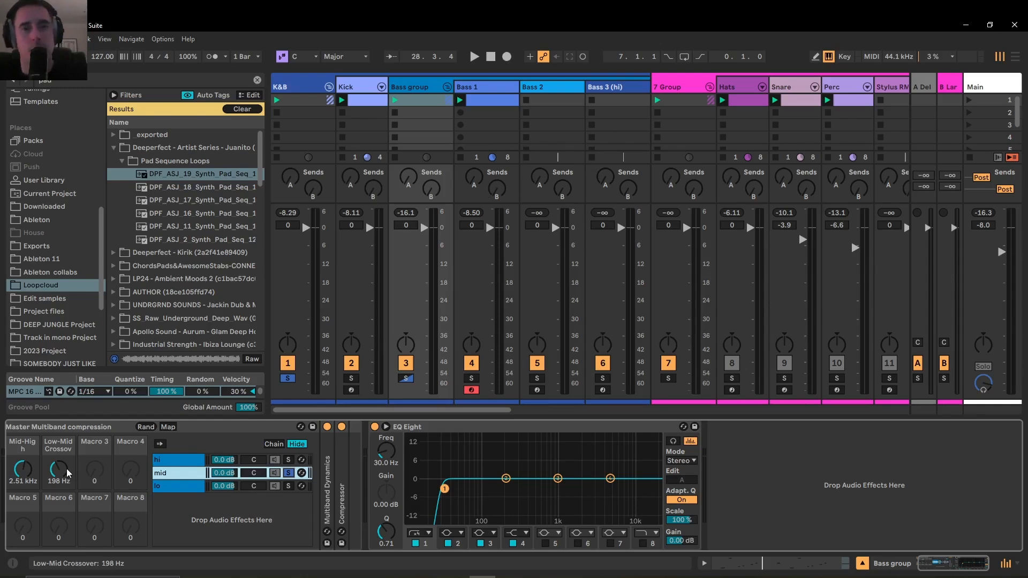
{"action": "left_click_drag", "start_coordinate": [68, 472], "coordinate": [68, 453]}
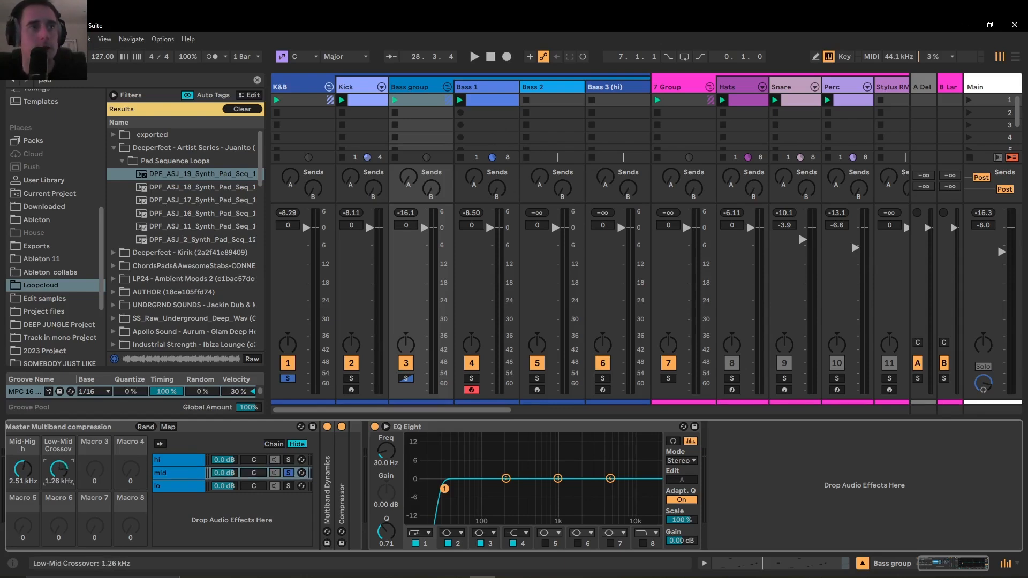
{"action": "left_click", "coordinate": [288, 473]}
{"action": "key", "text": "space"}
Compare the K&B group's device chain with the EQ Eight on the Bass group, folding K&B's EQ Eight
{"action": "left_click", "coordinate": [287, 86]}
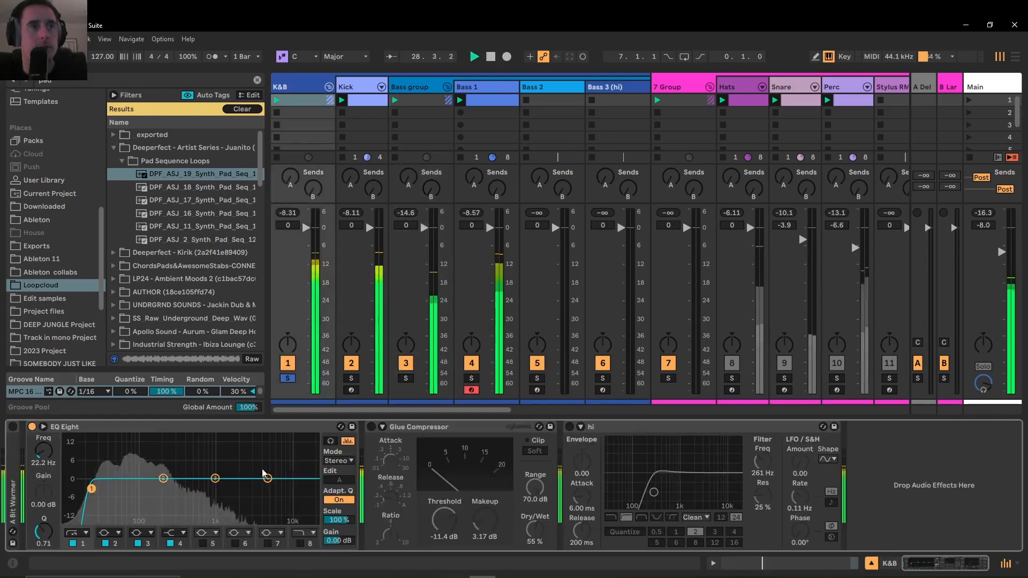
{"action": "double_click", "coordinate": [62, 427]}
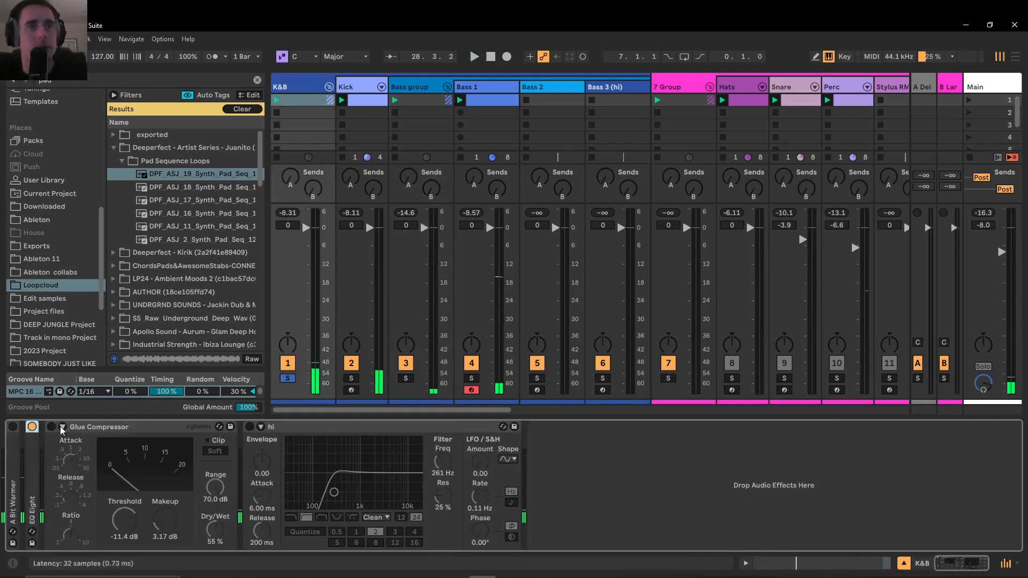
{"action": "left_click", "coordinate": [420, 87]}
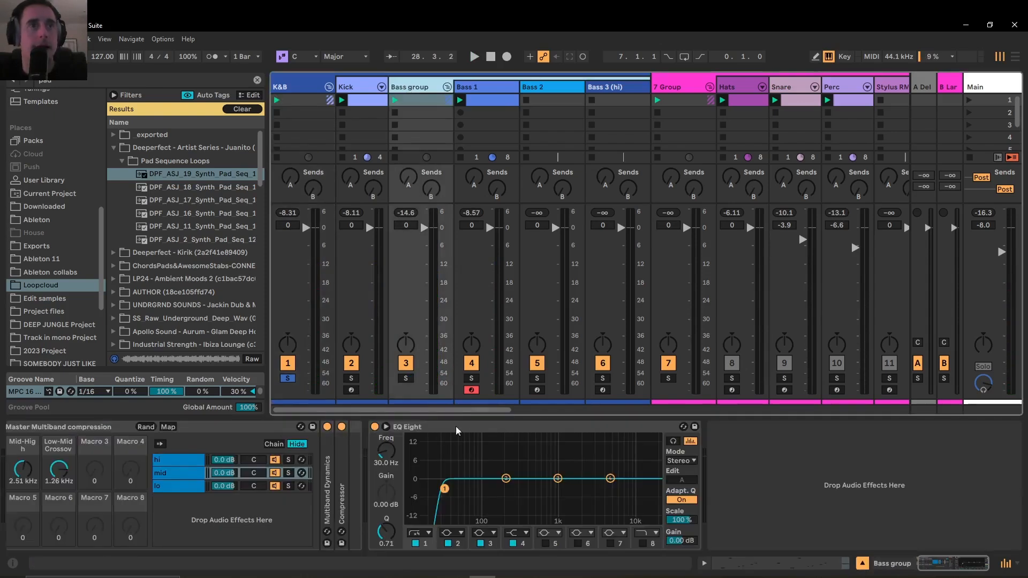
{"action": "left_click", "coordinate": [424, 432]}
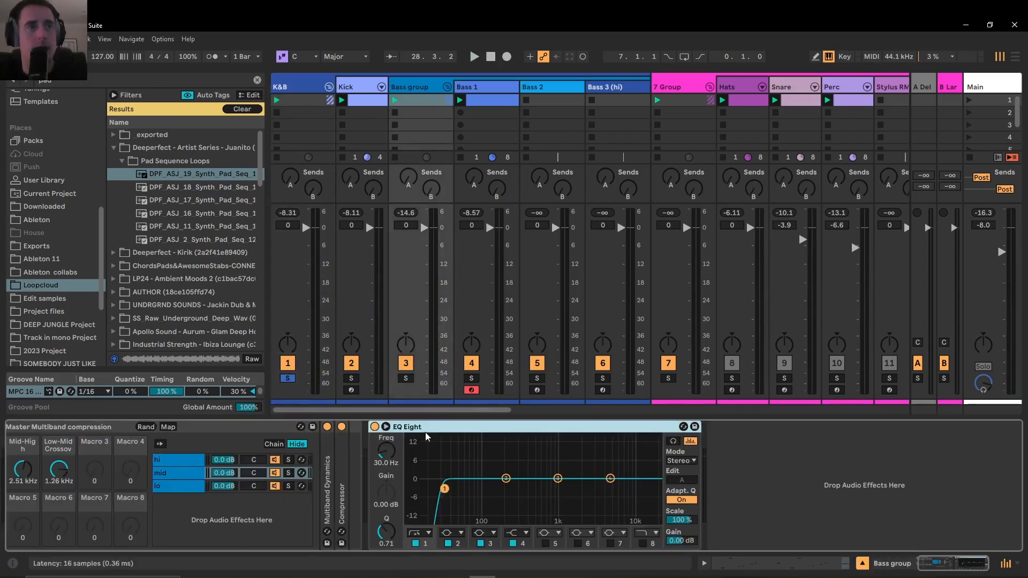
{"action": "left_click", "coordinate": [421, 98]}
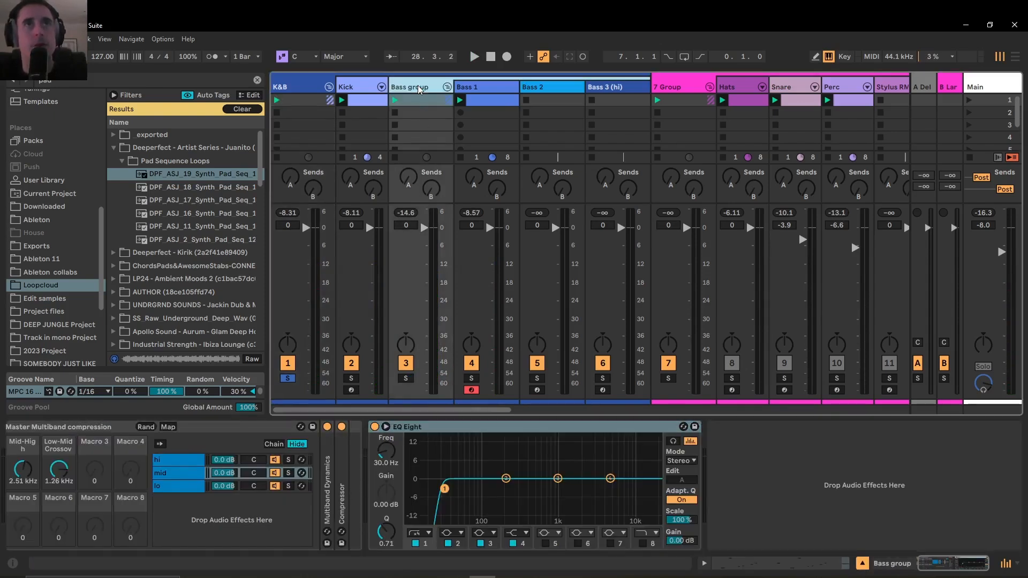
{"action": "left_click", "coordinate": [303, 87]}
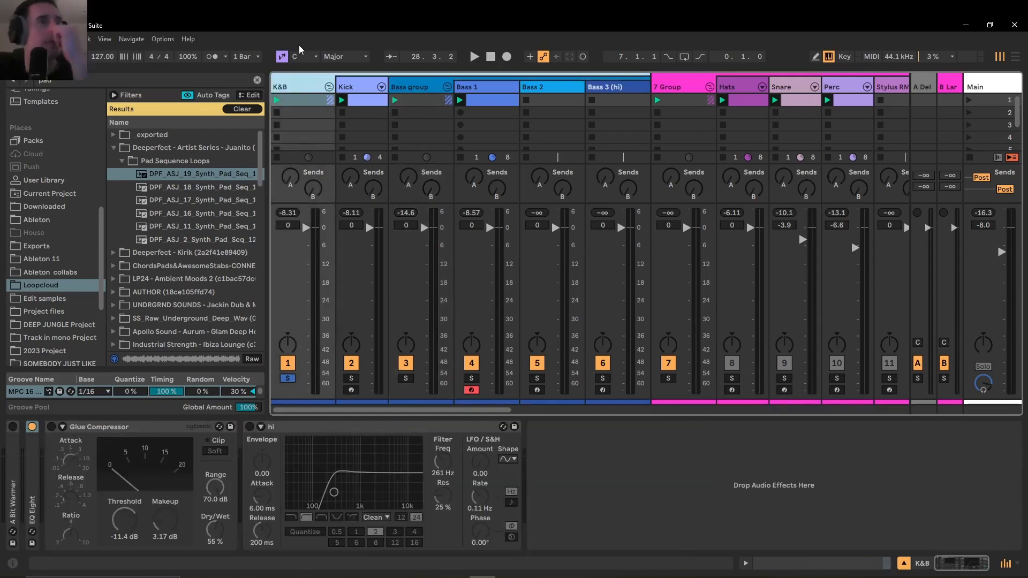
Unfold K&B's EQ Eight and A Bit Warmer, and compare A Bit Warmer on and off during playback, leaving it on
{"action": "double_click", "coordinate": [32, 492]}
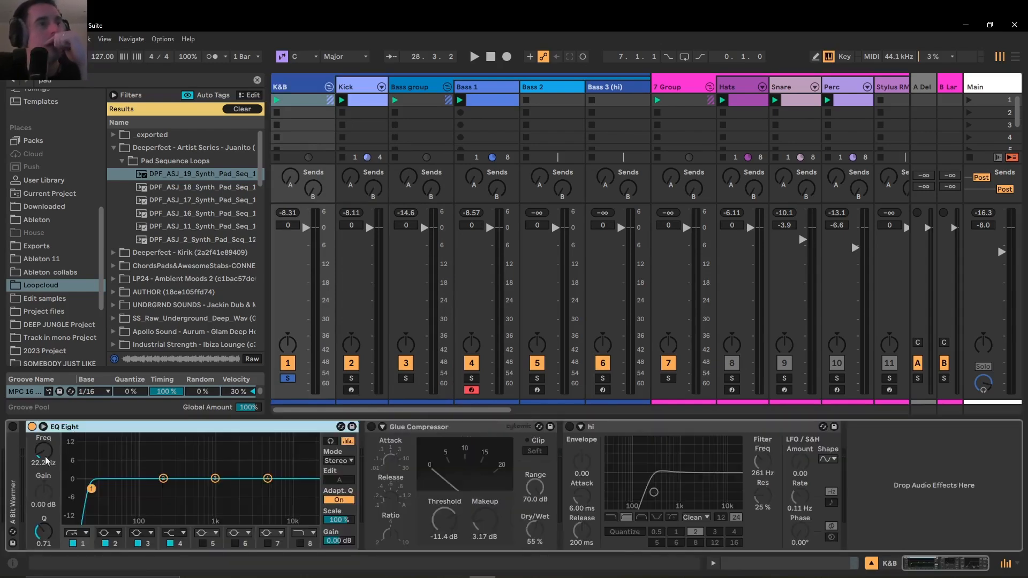
{"action": "double_click", "coordinate": [14, 484]}
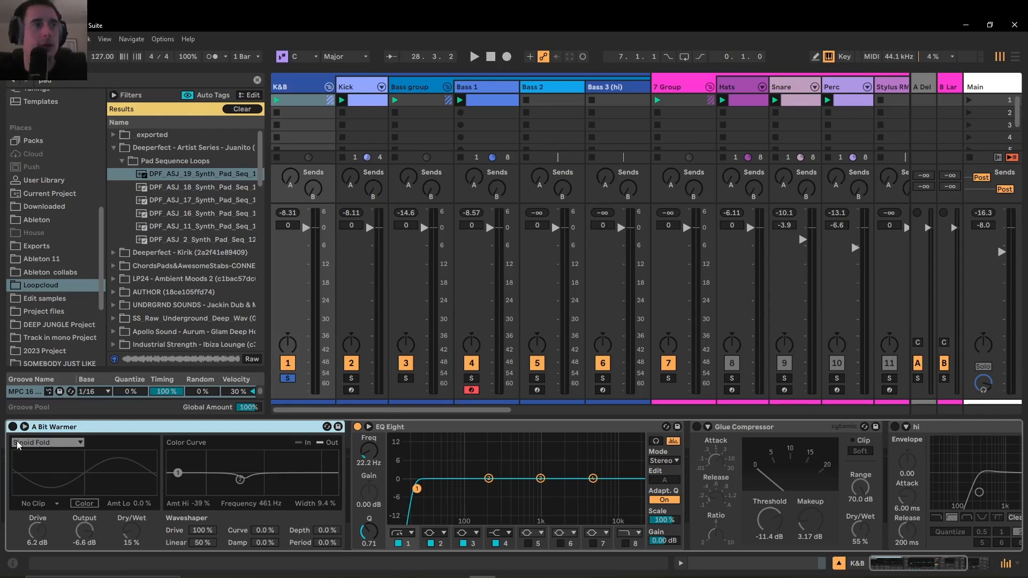
{"action": "left_click", "coordinate": [12, 427]}
{"action": "key", "text": "space"}
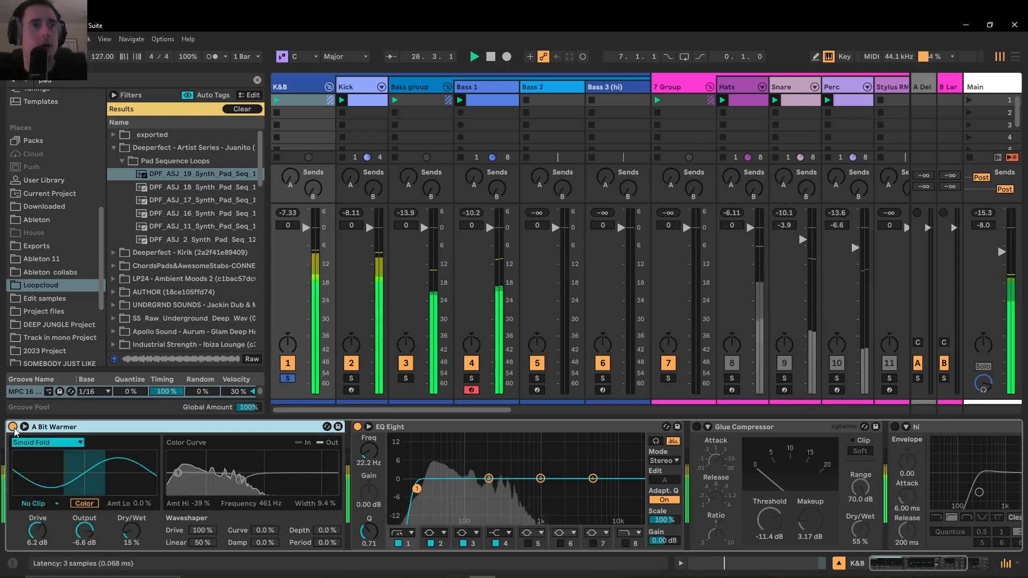
{"action": "left_click", "coordinate": [14, 427]}
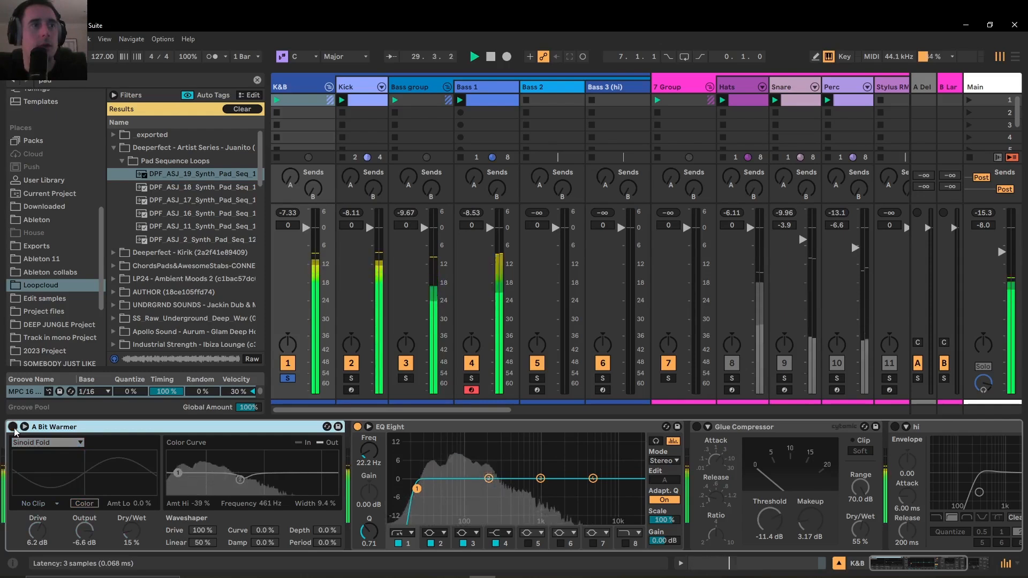
{"action": "left_click", "coordinate": [12, 427]}
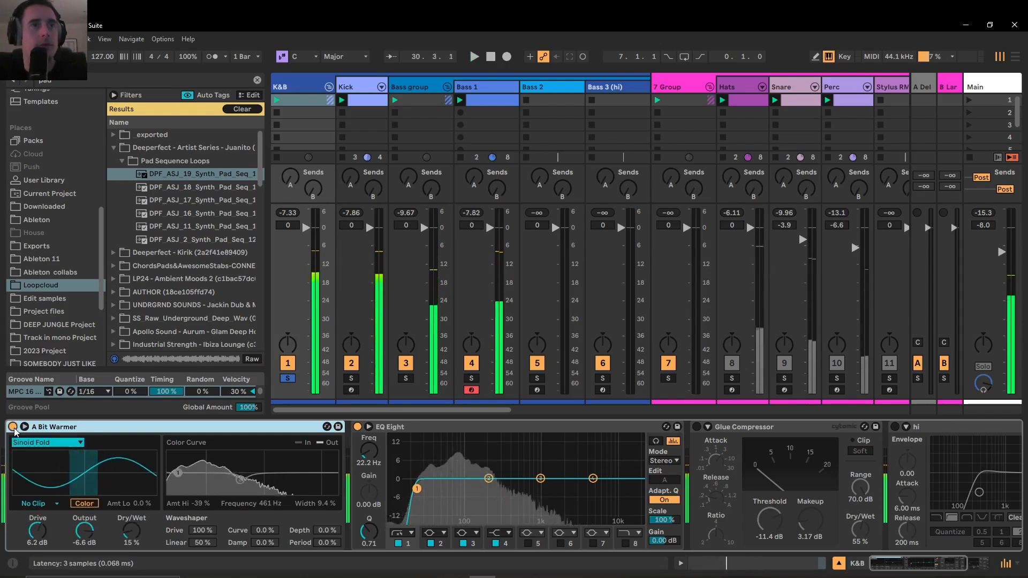
{"action": "key", "text": "space"}
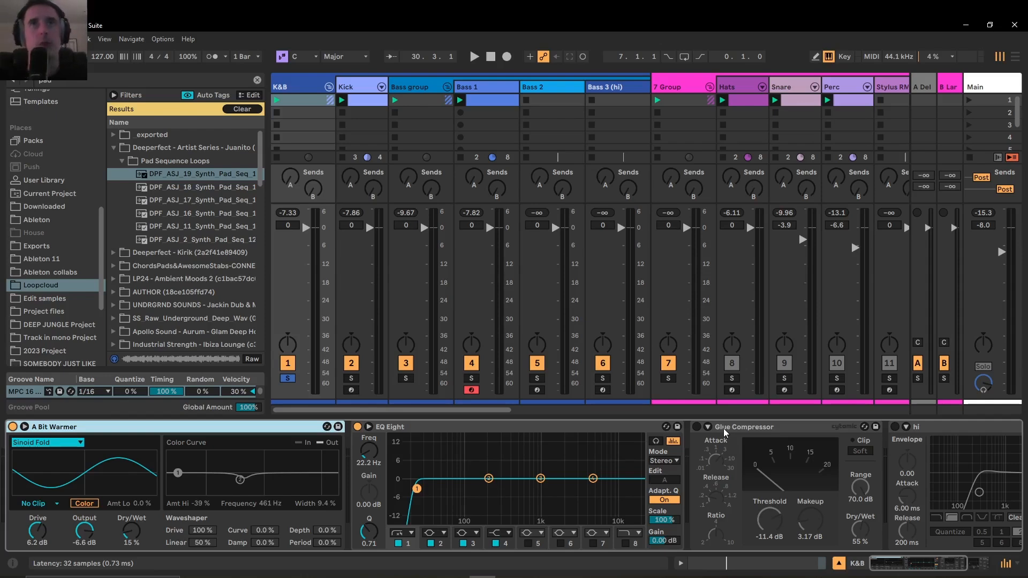
Examine the 7 Group's effects, and open the Drum Rack on the Hats track
{"action": "left_click", "coordinate": [692, 84]}
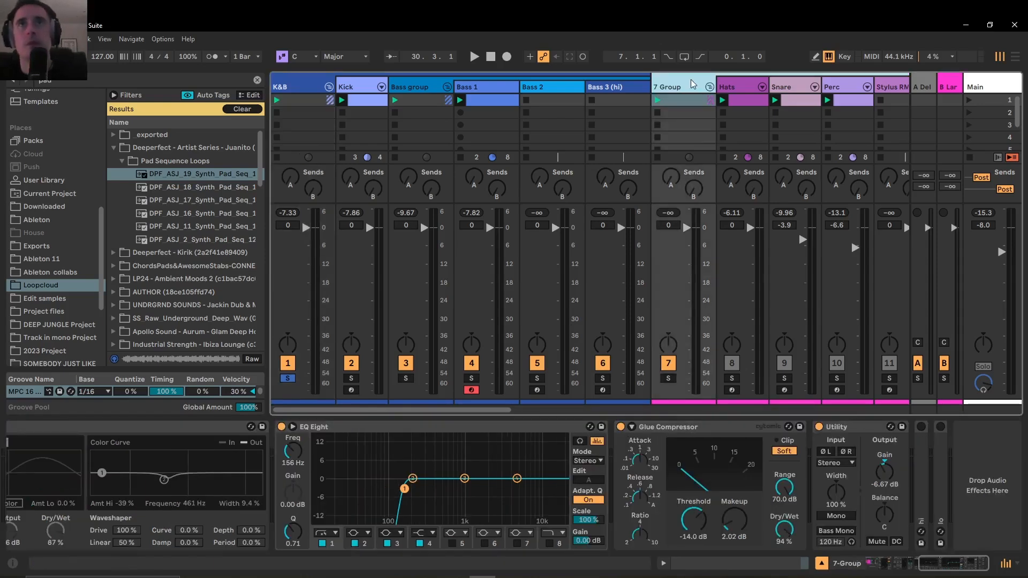
{"action": "left_click_drag", "start_coordinate": [444, 409], "coordinate": [515, 409]}
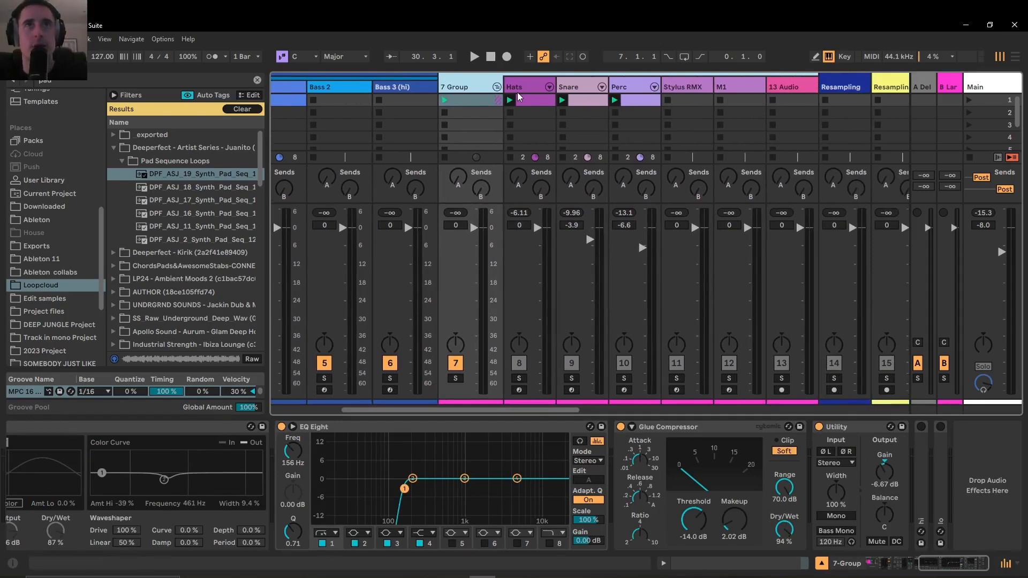
{"action": "left_click", "coordinate": [517, 94]}
{"action": "left_click_drag", "start_coordinate": [936, 569], "coordinate": [878, 568]}
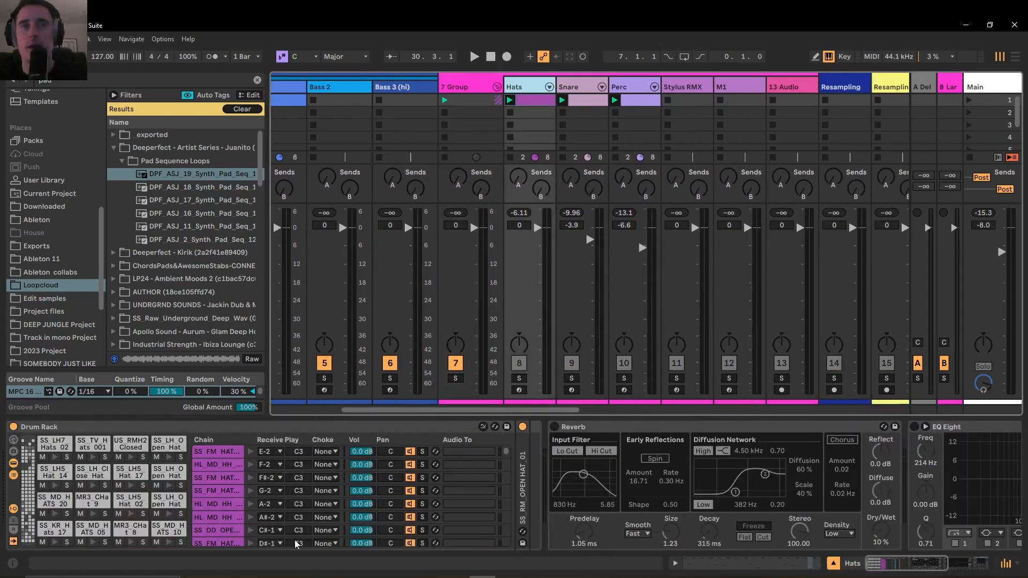
Clear the active solo by toggling Hats, and audition several closed hat samples in its Drum Rack
{"action": "left_click", "coordinate": [131, 458]}
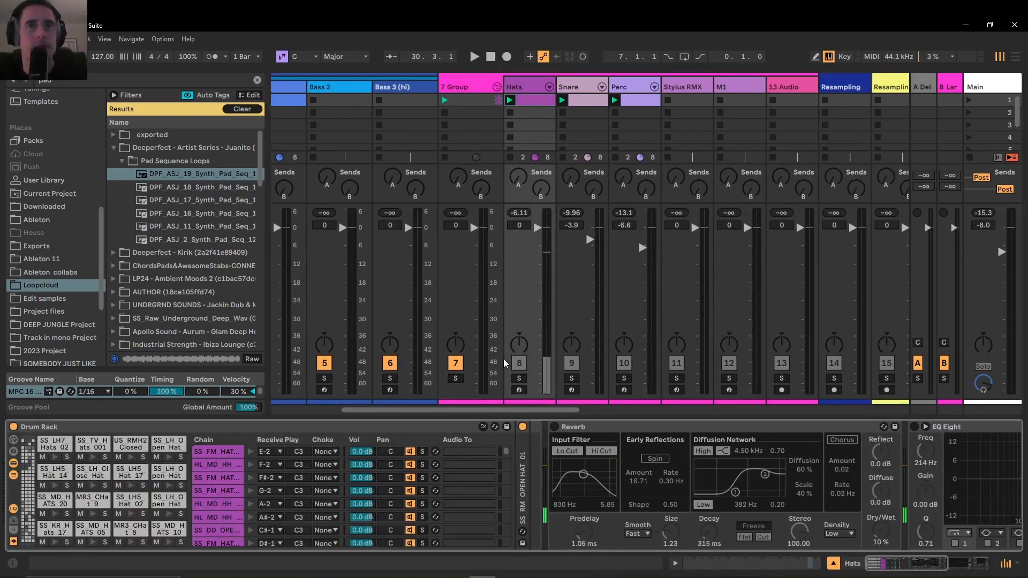
{"action": "left_click", "coordinate": [519, 379]}
{"action": "left_click", "coordinate": [519, 379]}
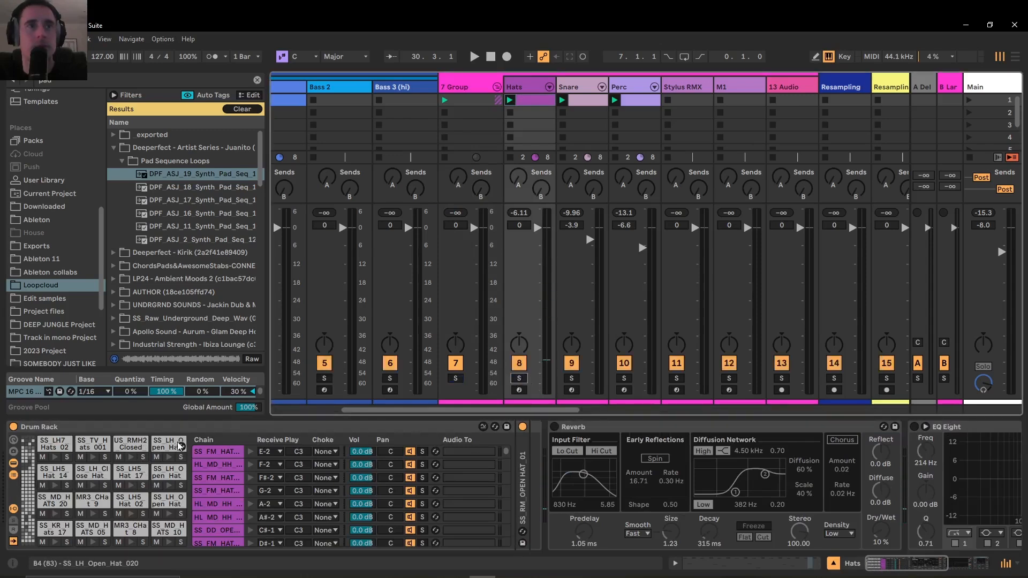
{"action": "left_click", "coordinate": [130, 457]}
{"action": "left_click", "coordinate": [130, 485]}
{"action": "left_click", "coordinate": [93, 485]}
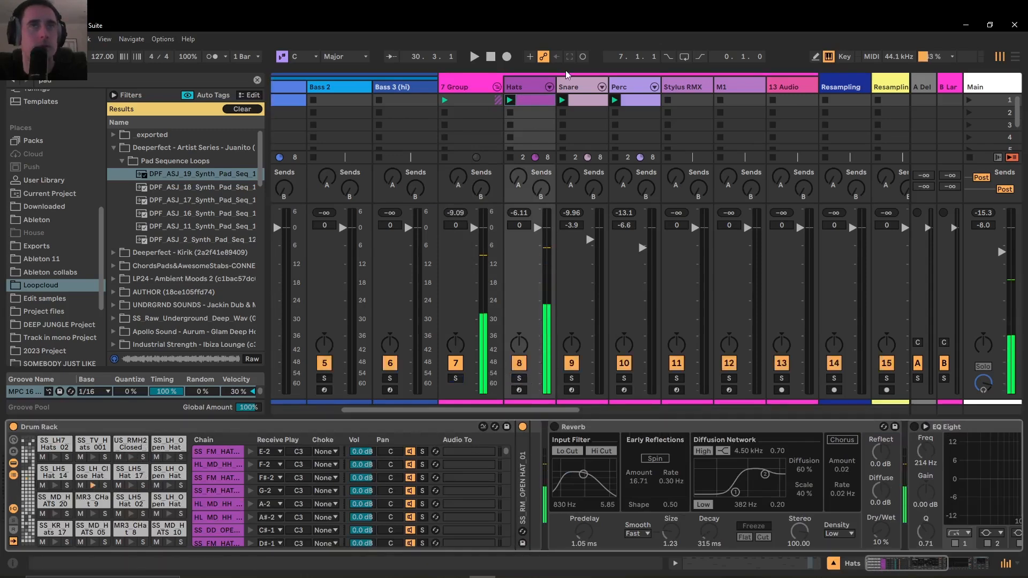
Open the Hats clip in an enlarged note editor, play it, and examine the hat pattern before closing the editor
{"action": "double_click", "coordinate": [525, 102]}
{"action": "key", "text": "space"}
{"action": "key", "text": "space"}
{"action": "left_click_drag", "start_coordinate": [191, 377], "coordinate": [192, 331]}
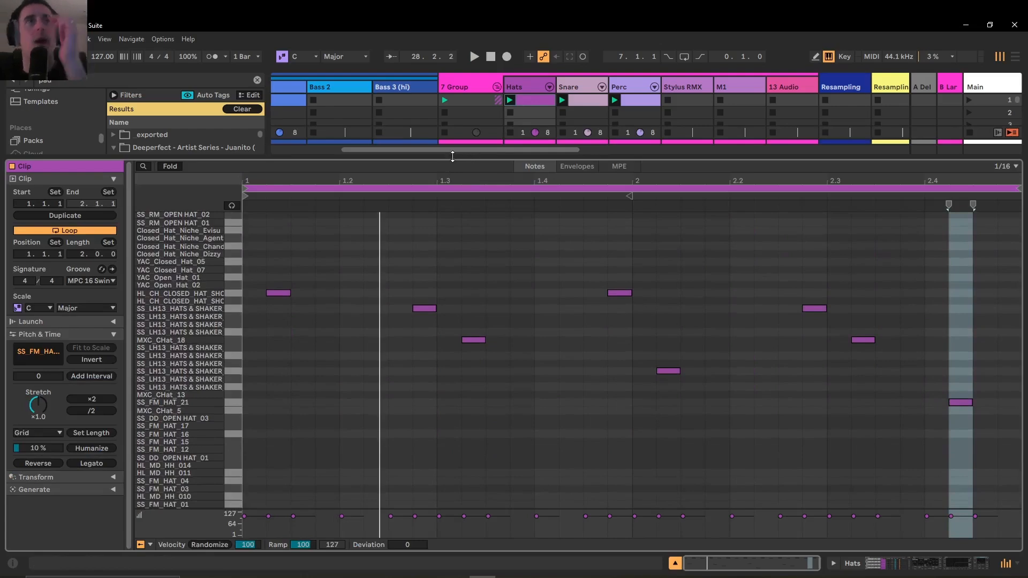
{"action": "left_click", "coordinate": [452, 156]}
{"action": "left_click", "coordinate": [537, 87]}
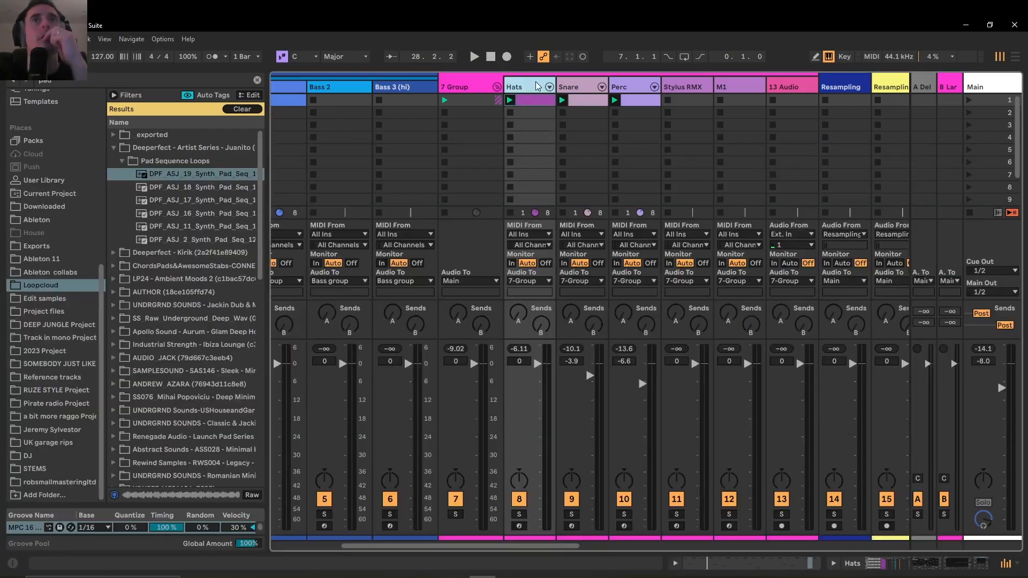
Start playback and solo the 7 Group to audition the hats, snare and percussion together
{"action": "left_click", "coordinate": [571, 87]}
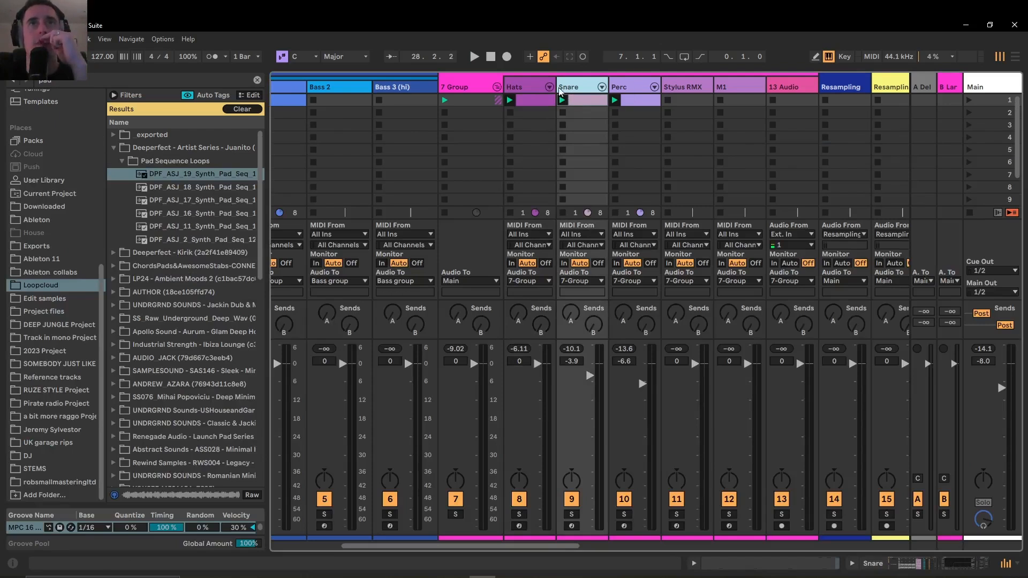
{"action": "key", "text": "space"}
{"action": "left_click", "coordinate": [536, 89]}
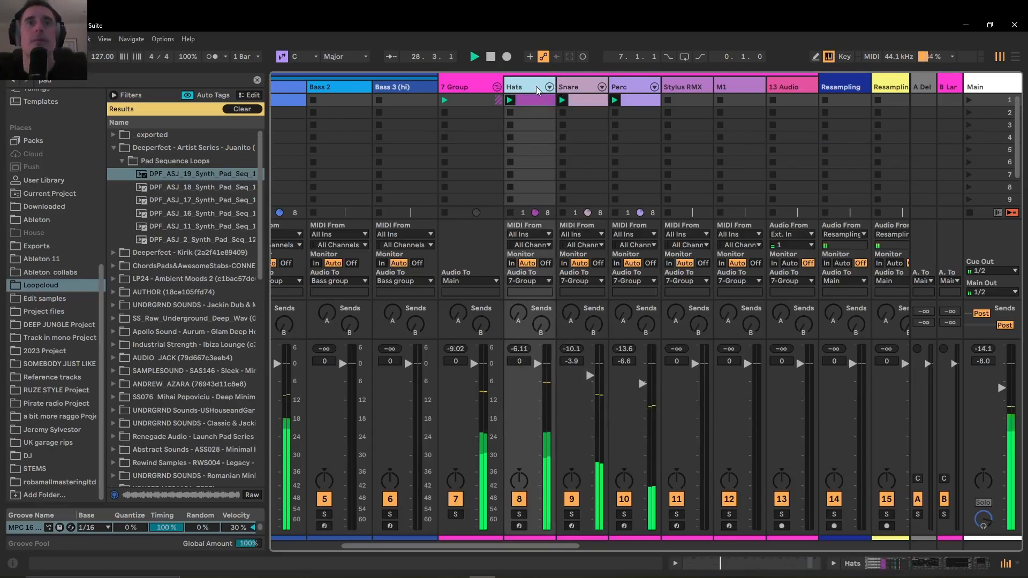
{"action": "left_click", "coordinate": [390, 524]}
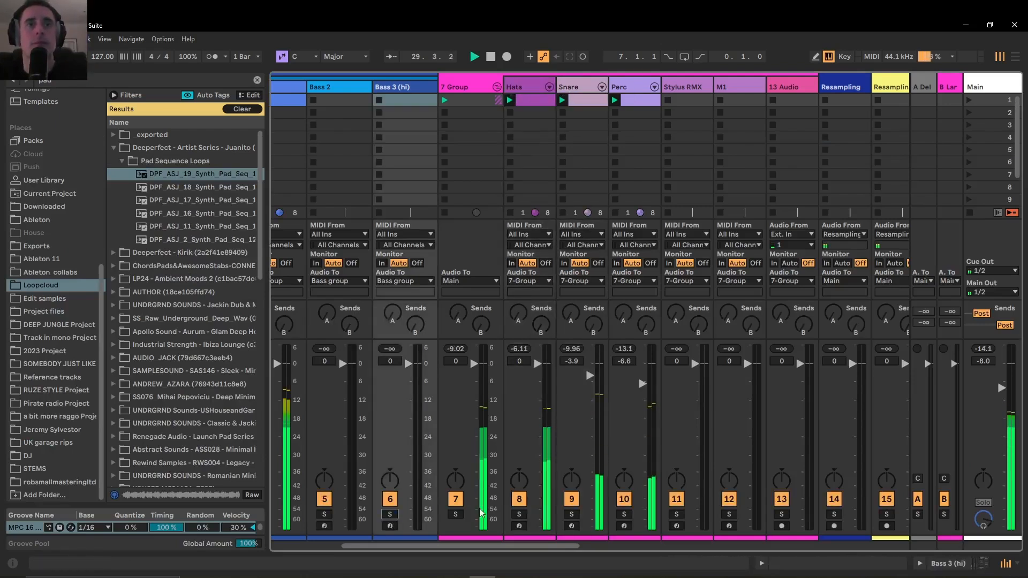
{"action": "left_click", "coordinate": [455, 514]}
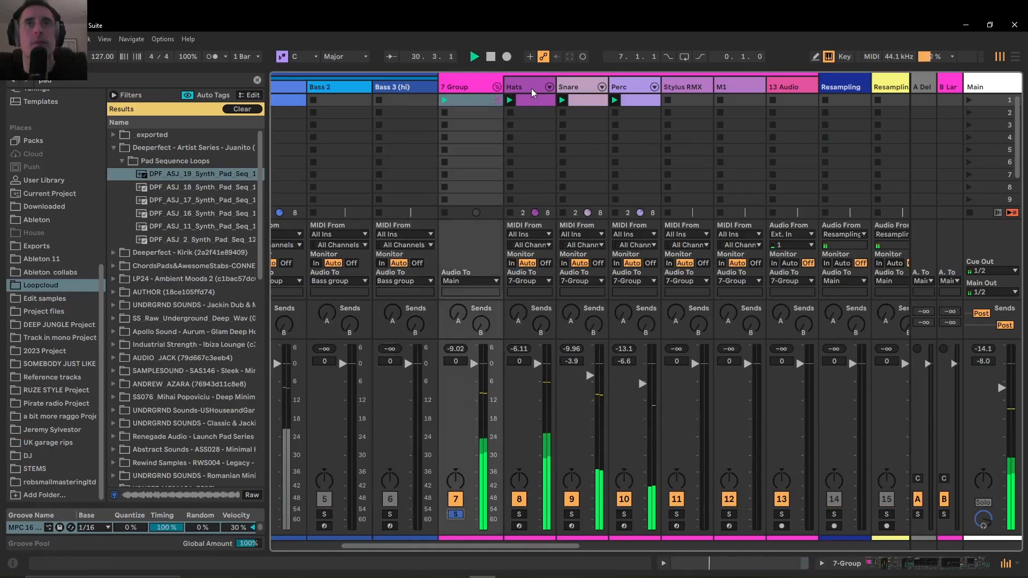
Examine the Reverb, EQ Eight and Glue Compressor on Hats, and compare them with the Perc track's devices
{"action": "left_click", "coordinate": [517, 88]}
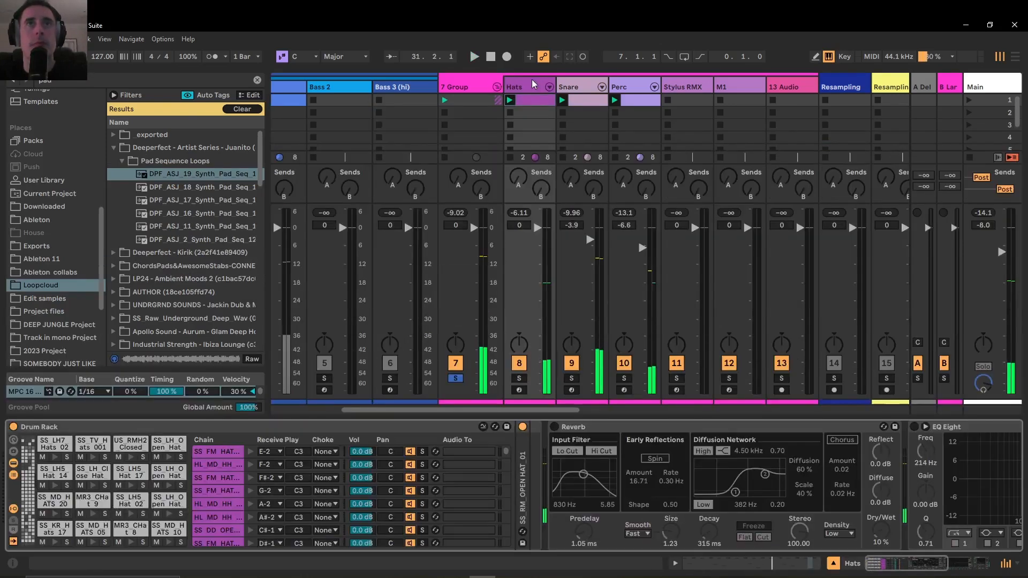
{"action": "left_click", "coordinate": [834, 564]}
{"action": "scroll", "coordinate": [699, 450], "scroll_direction": "right", "scroll_amount": 10}
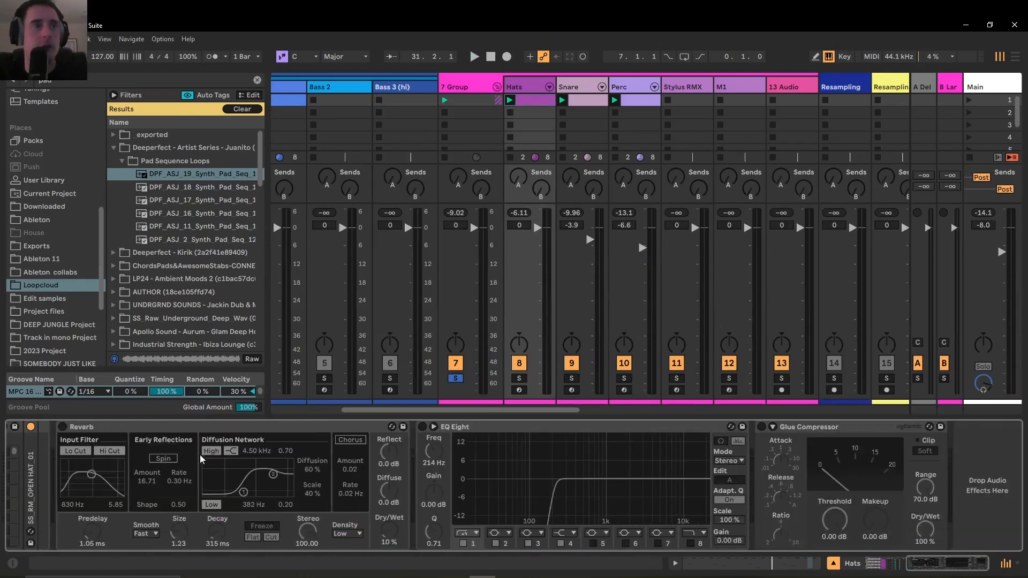
{"action": "left_click", "coordinate": [809, 431]}
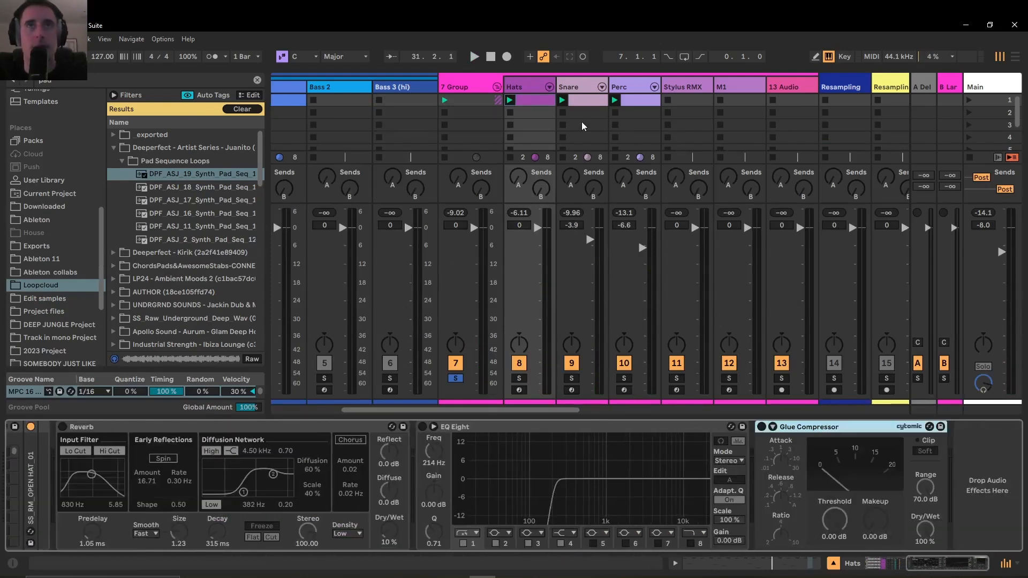
{"action": "left_click", "coordinate": [622, 89]}
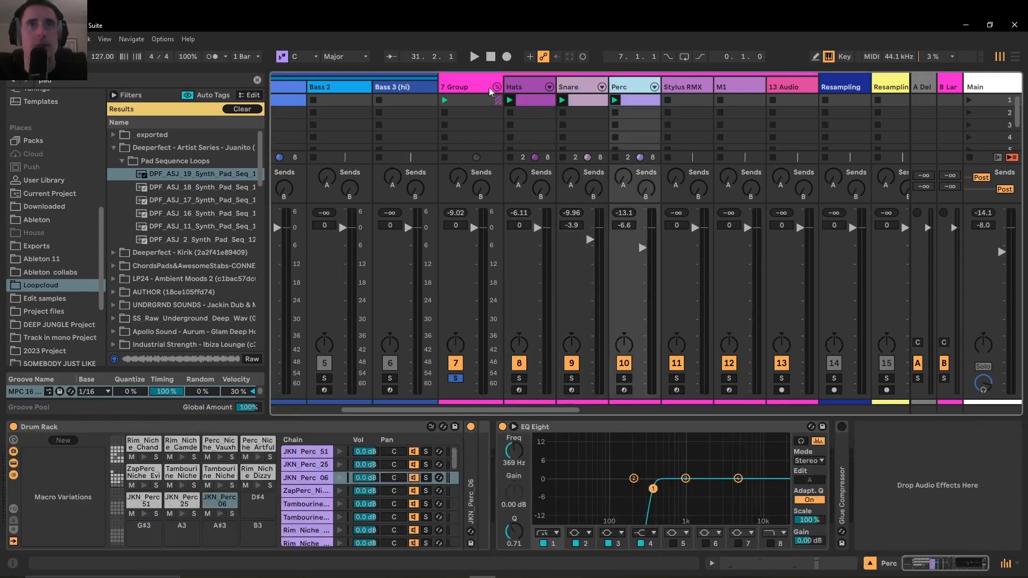
Select the 7 Group and examine its effects along with the Main chain of its Audio Effect Rack
{"action": "left_click", "coordinate": [466, 89]}
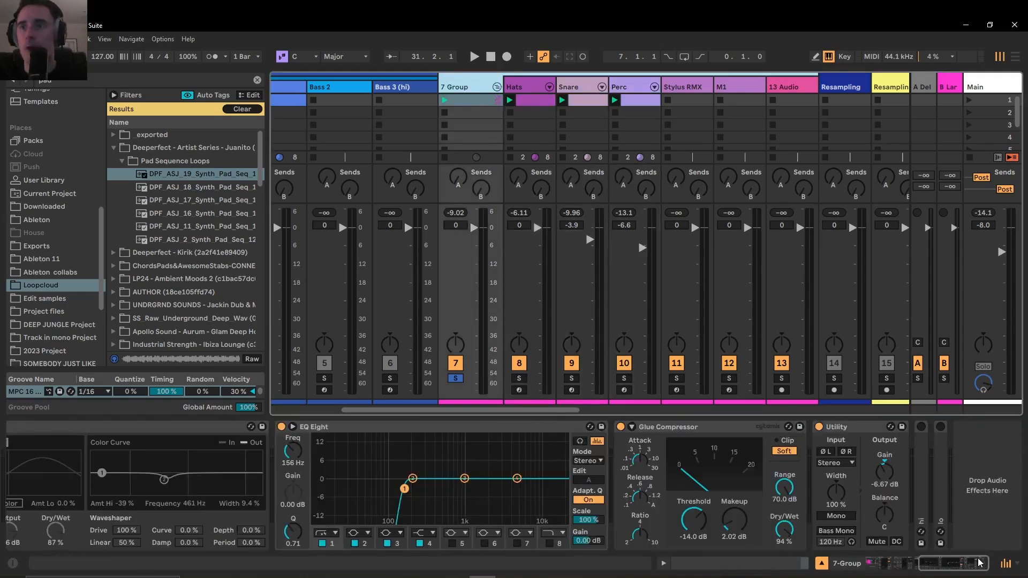
{"action": "left_click_drag", "start_coordinate": [945, 564], "coordinate": [892, 564]}
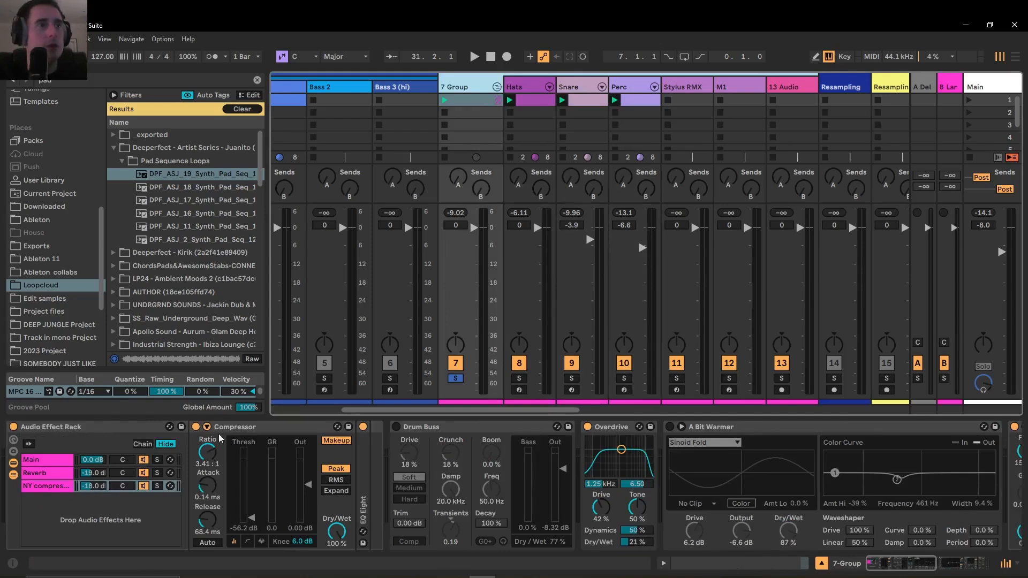
{"action": "left_click", "coordinate": [53, 460]}
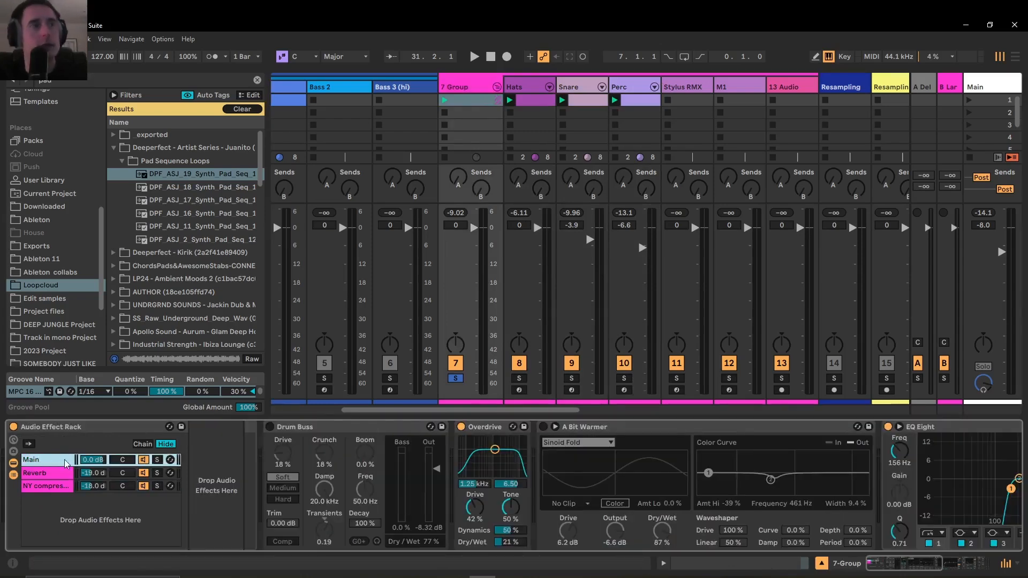
Solo the rack's Reverb chain, play it, and examine its Drums Room and Filter Delay devices
{"action": "left_click", "coordinate": [45, 473]}
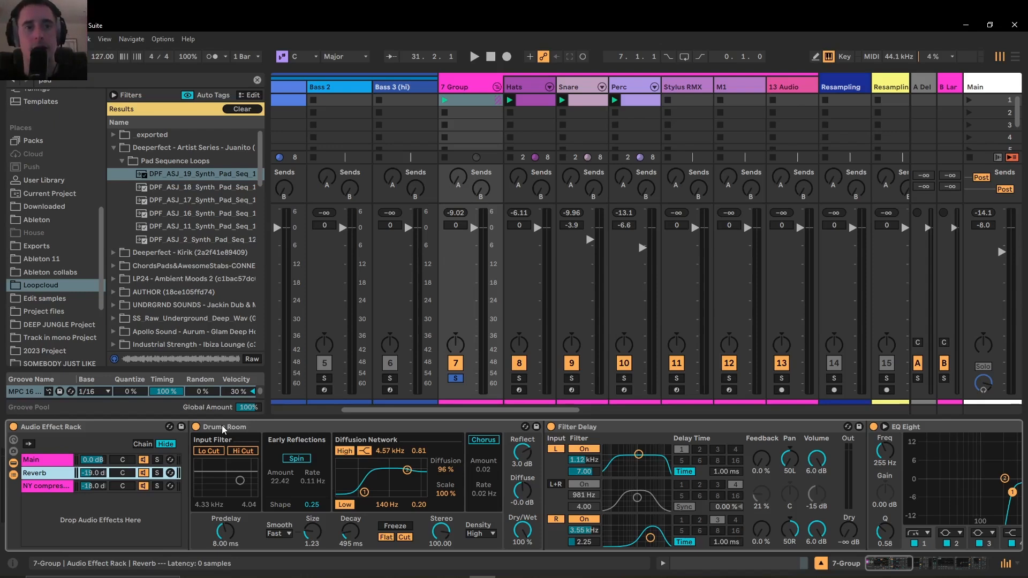
{"action": "left_click", "coordinate": [157, 473]}
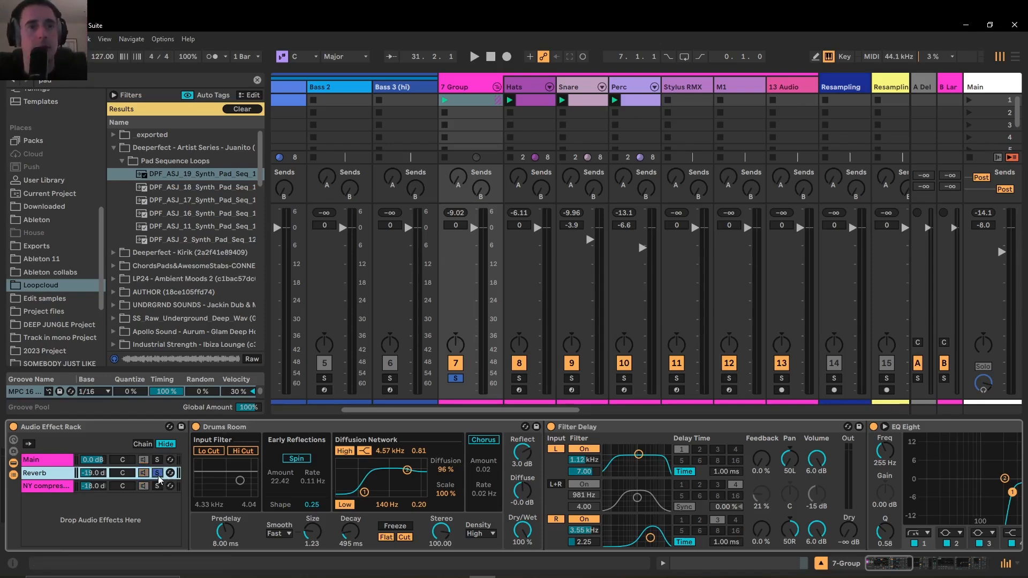
{"action": "key", "text": "space"}
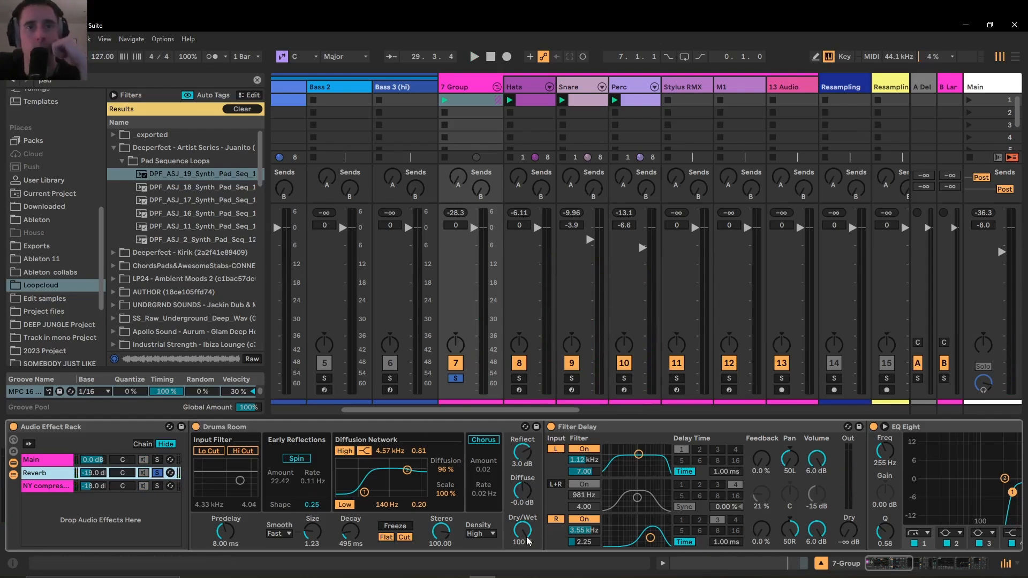
{"action": "left_click", "coordinate": [623, 430]}
{"action": "left_click", "coordinate": [790, 459]}
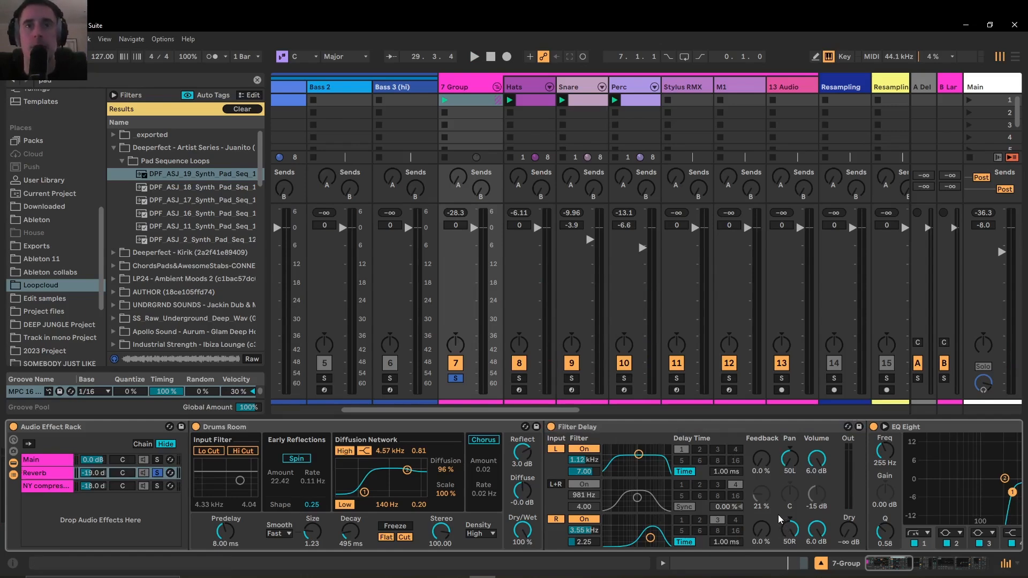
Audition the soloed Reverb chain repeatedly while examining the EQ Eight that follows its Filter Delay
{"action": "key", "text": "space"}
{"action": "left_click_drag", "start_coordinate": [882, 563], "coordinate": [896, 564]}
{"action": "key", "text": "space"}
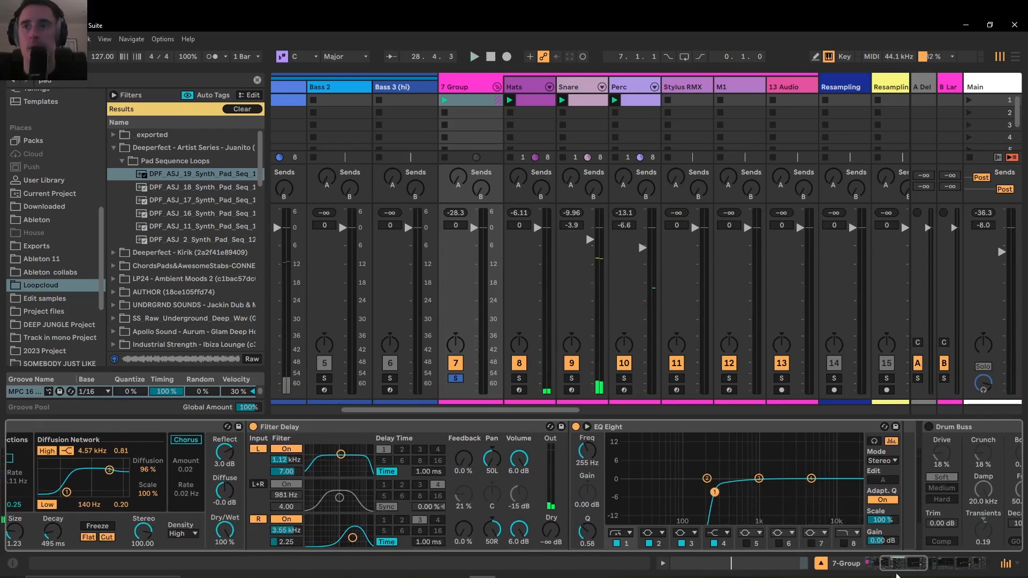
{"action": "left_click_drag", "start_coordinate": [898, 565], "coordinate": [883, 563]}
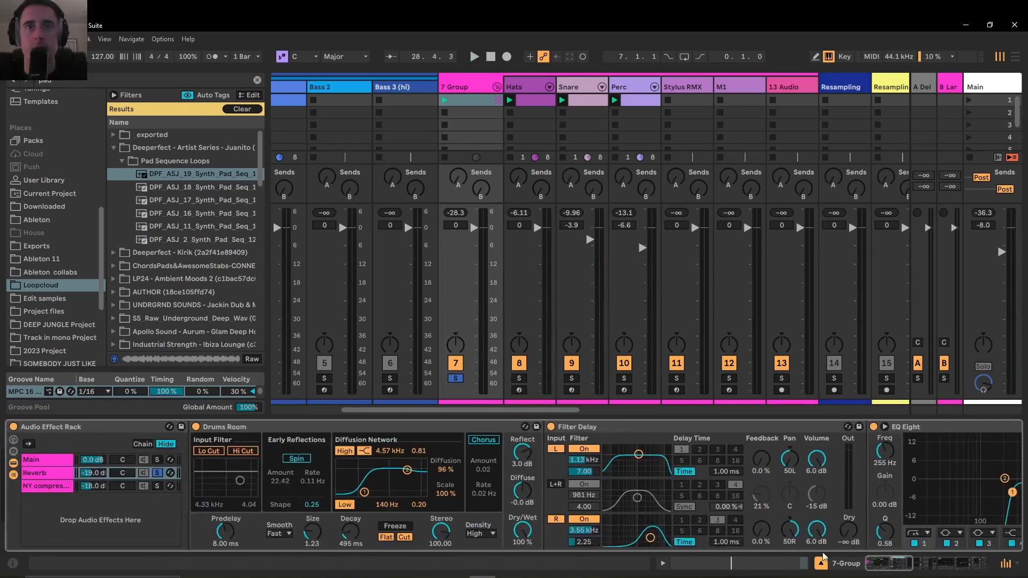
{"action": "key", "text": "space"}
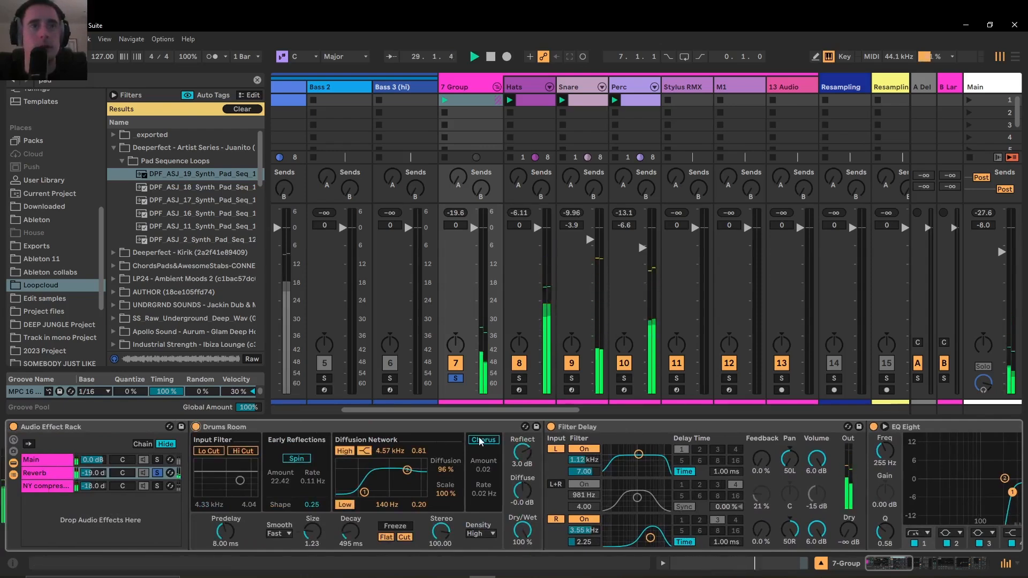
{"action": "key", "text": "space"}
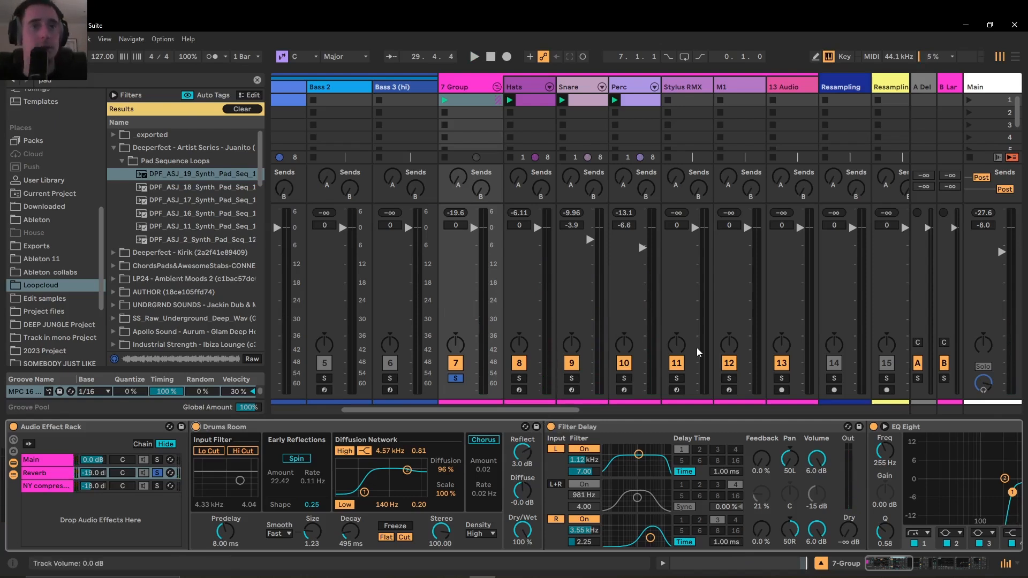
Clear the Reverb chain's solo during playback, raise its volume to -4.3 dB for comparison, and settle it at -17.4 dB
{"action": "key", "text": "space"}
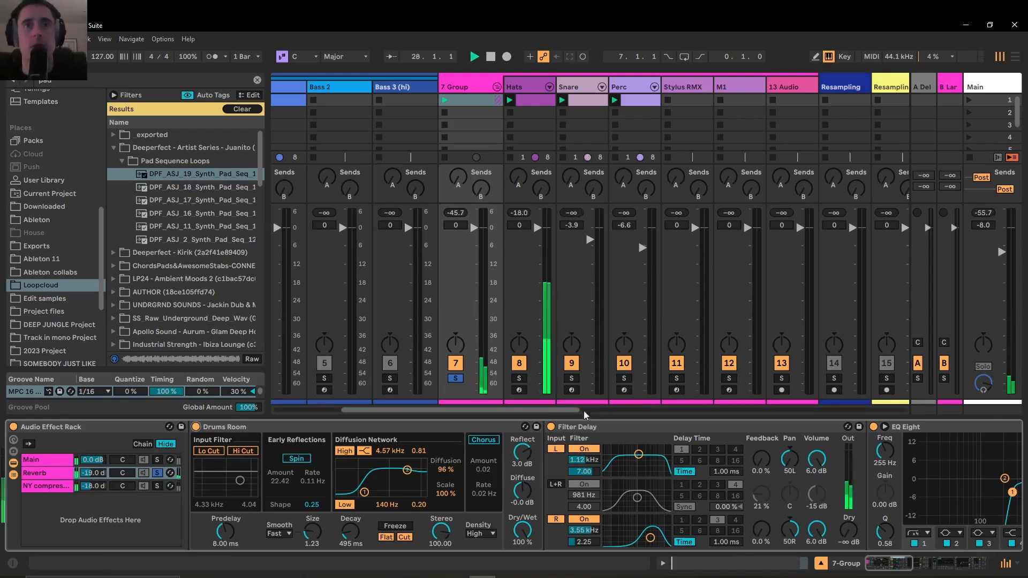
{"action": "mouse_move", "coordinate": [92, 473]}
{"action": "left_mouse_down"}
{"action": "mouse_move", "coordinate": [93, 455]}
{"action": "mouse_move", "coordinate": [101, 475]}
{"action": "left_mouse_up"}
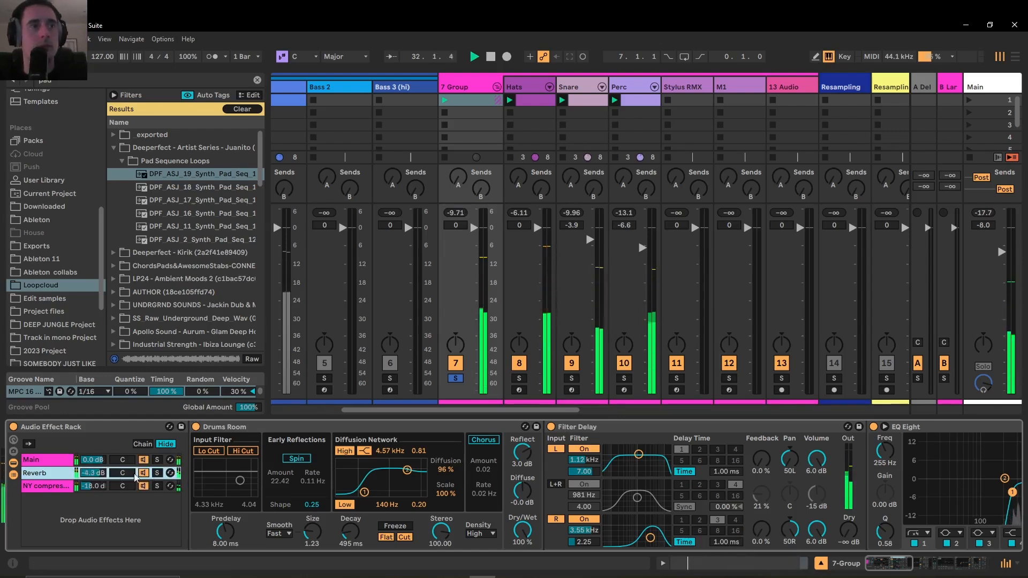
{"action": "left_click_drag", "start_coordinate": [96, 472], "coordinate": [95, 485]}
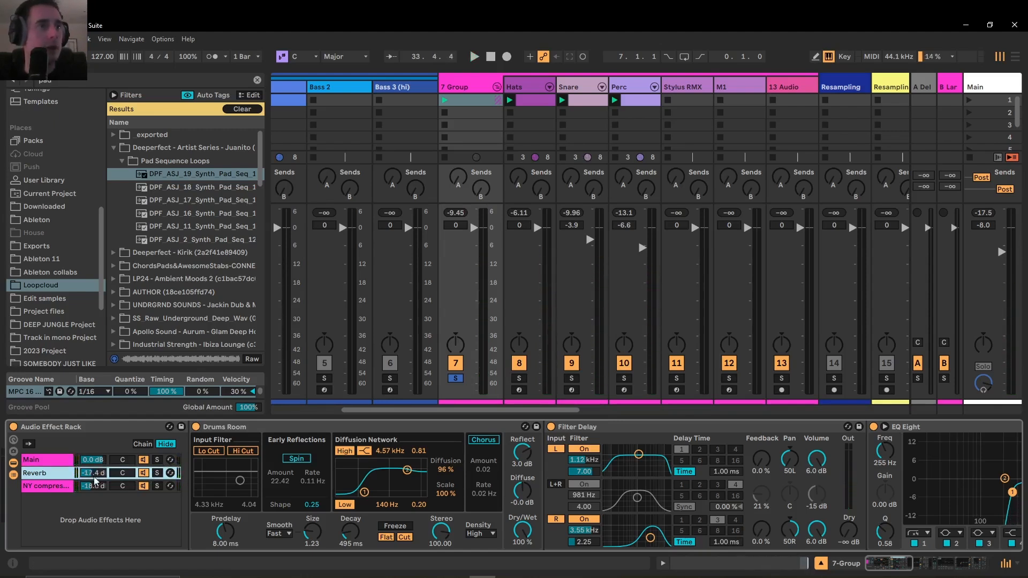
Solo the NY compressor chain, play it, and raise the chain's volume to -6.2 dB
{"action": "left_click", "coordinate": [49, 486]}
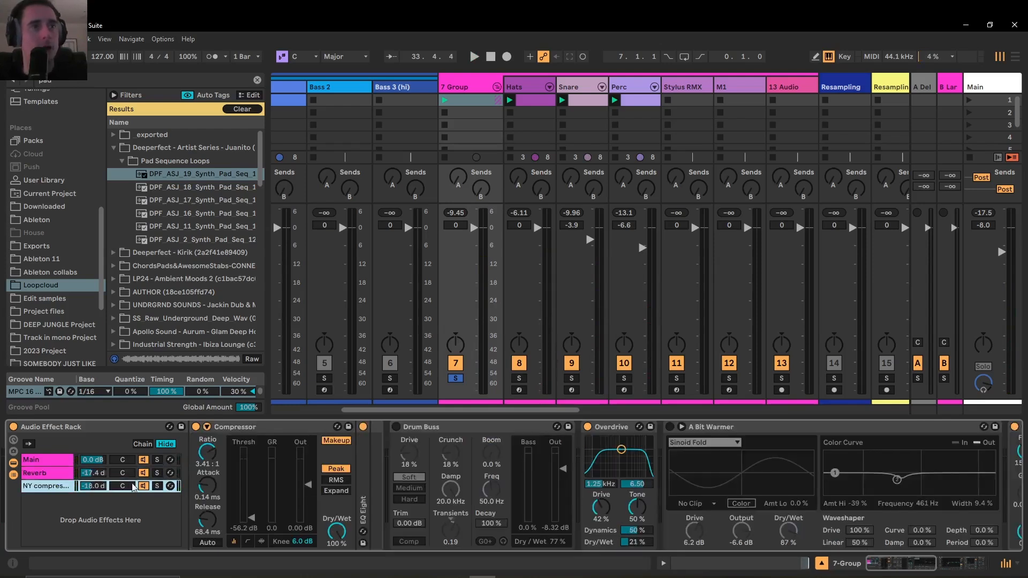
{"action": "left_click", "coordinate": [157, 486]}
{"action": "key", "text": "space"}
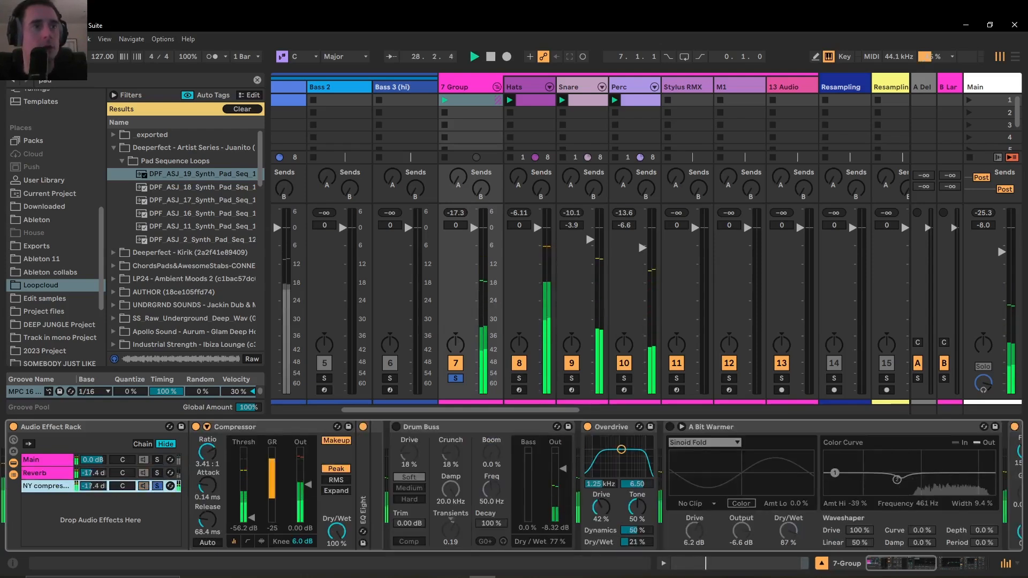
{"action": "left_click_drag", "start_coordinate": [93, 486], "coordinate": [92, 465]}
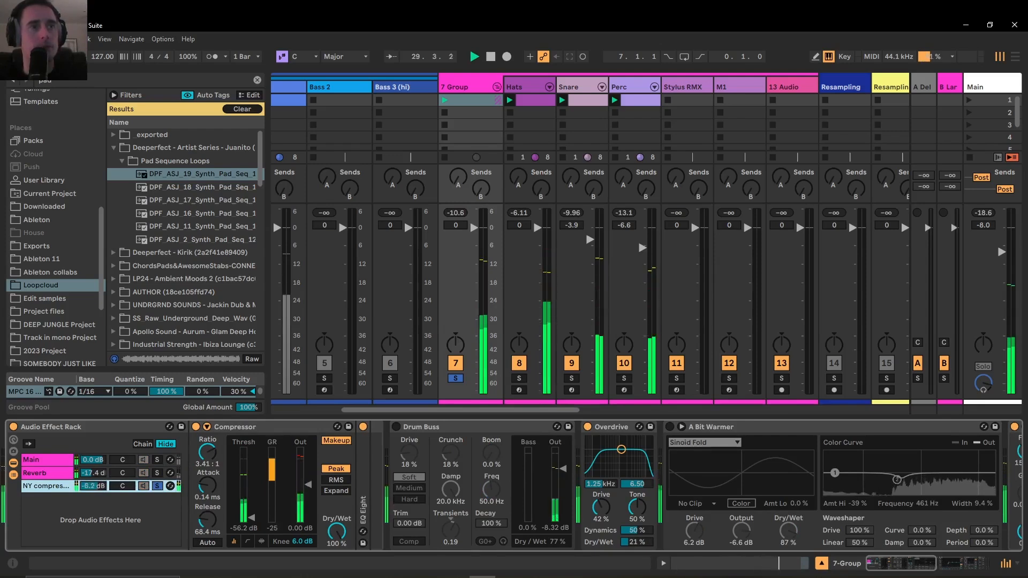
Unfold the EQ Eight in the NY compressor chain to examine its low cut, fold it again, and audition the soloed chain
{"action": "double_click", "coordinate": [362, 461]}
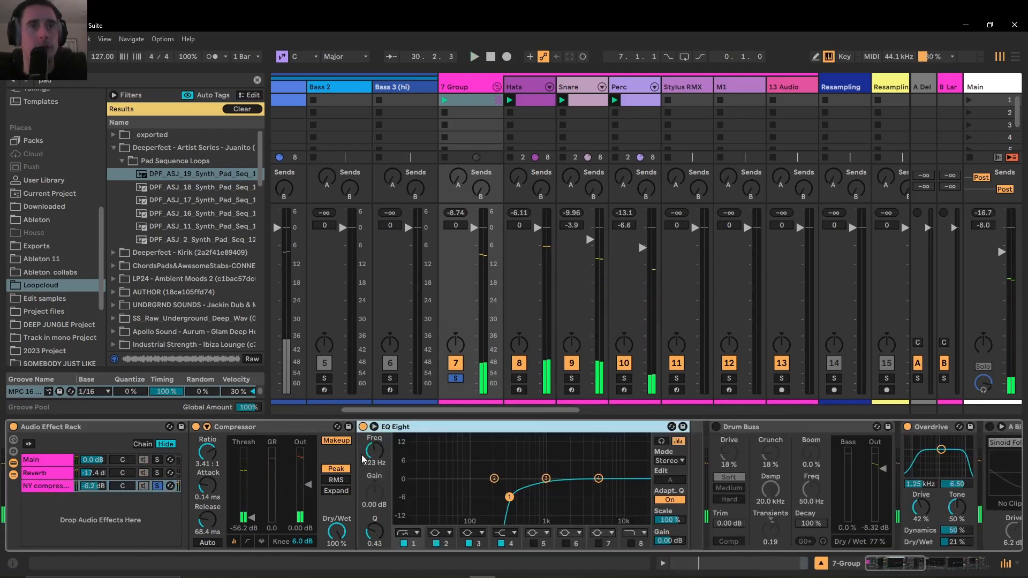
{"action": "double_click", "coordinate": [529, 429]}
{"action": "key", "text": "space"}
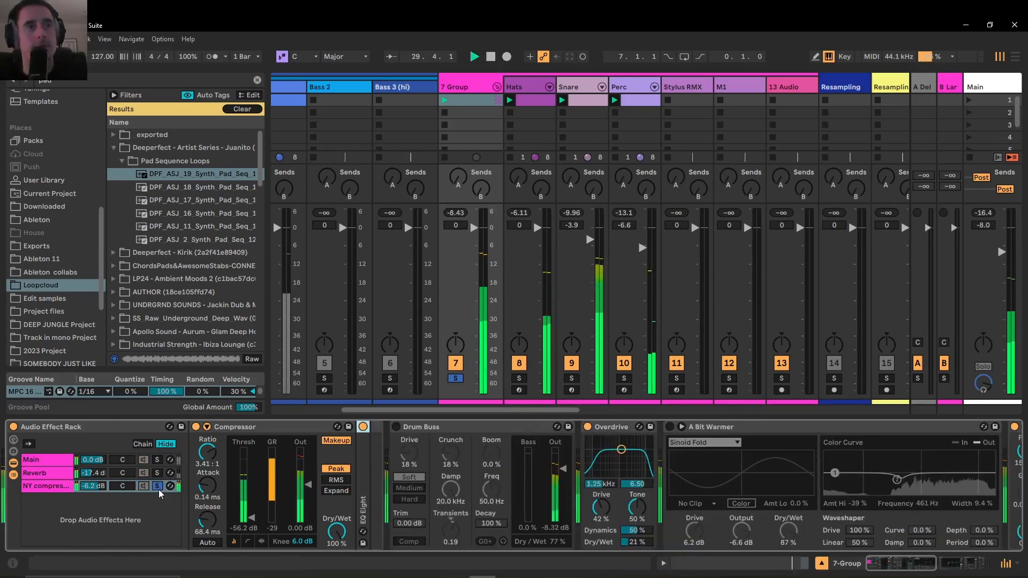
{"action": "key", "text": "space"}
{"action": "key", "text": "space"}
Lower the NY compressor chain's volume to -19.0 dB, clear its solo, and play the drum group
{"action": "key", "text": "space"}
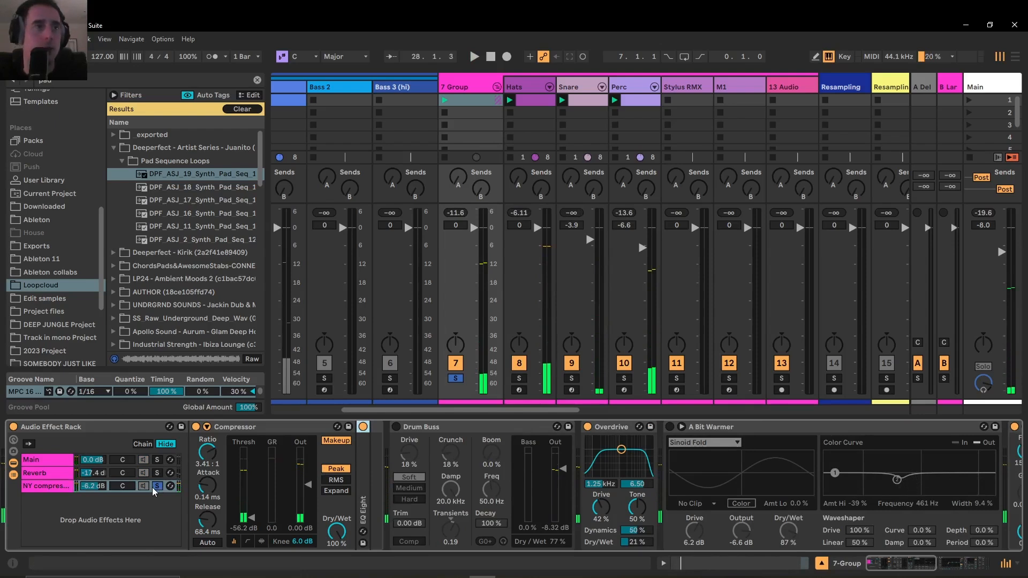
{"action": "left_click_drag", "start_coordinate": [93, 485], "coordinate": [94, 501]}
{"action": "key", "text": "space"}
{"action": "left_click", "coordinate": [162, 487]}
{"action": "key", "text": "space"}
{"action": "key", "text": "space"}
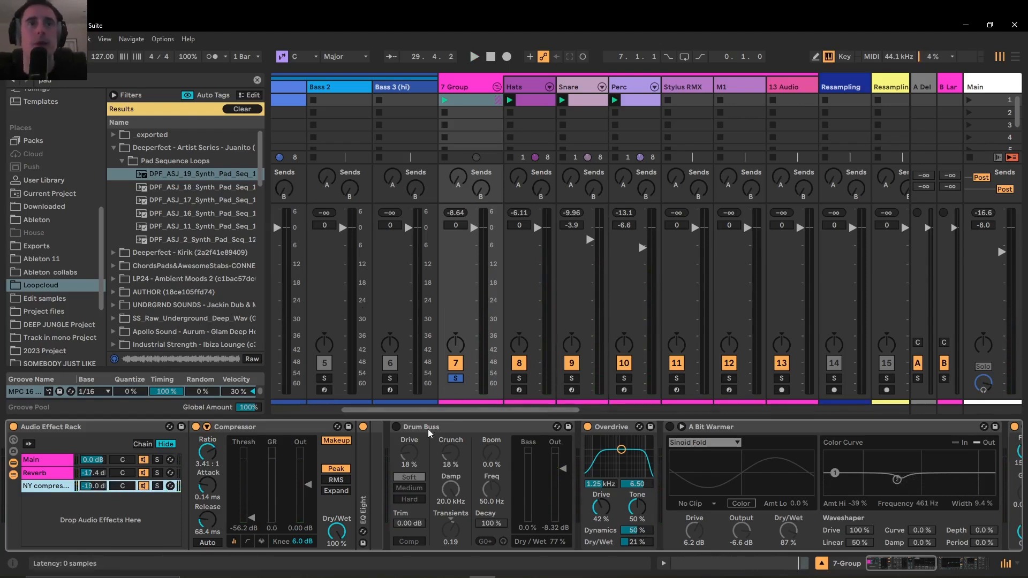
Examine the devices on the Stylus RMX, M1 and 13 Audio tracks of the drum group
{"action": "left_click_drag", "start_coordinate": [436, 413], "coordinate": [519, 427]}
{"action": "left_click", "coordinate": [447, 88]}
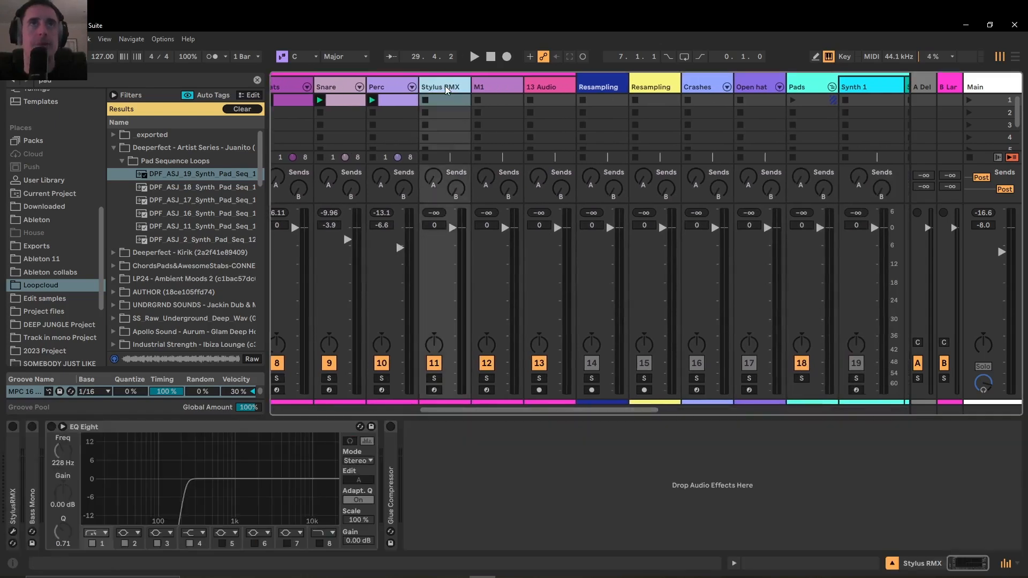
{"action": "left_click", "coordinate": [505, 89]}
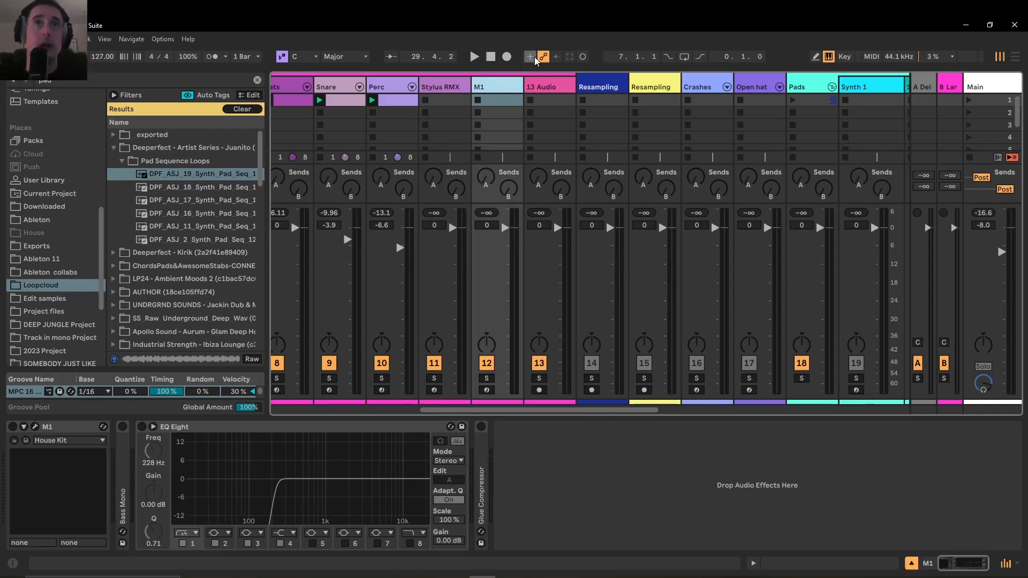
{"action": "left_click", "coordinate": [550, 91]}
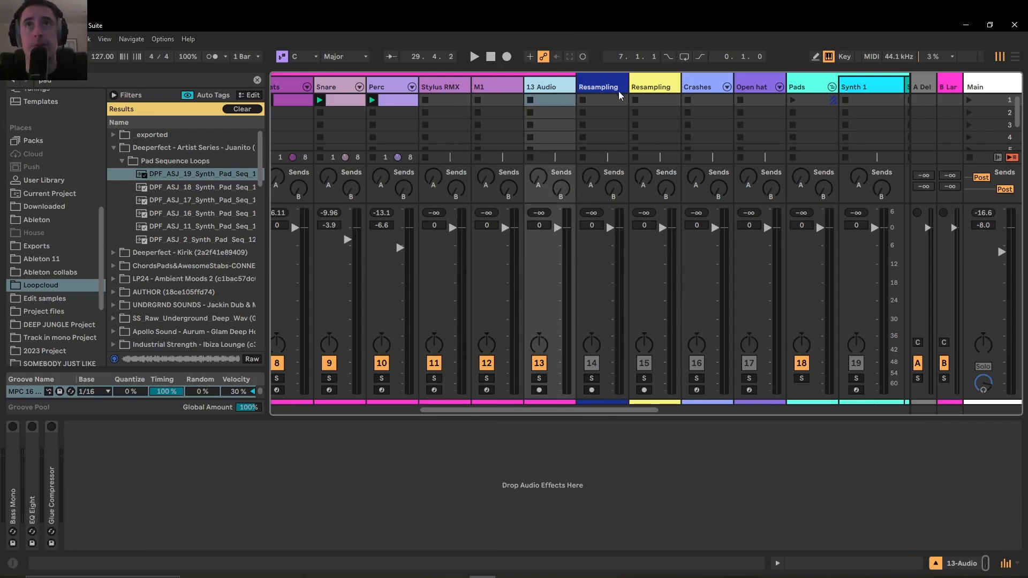
Select the Crashes track, solo it, and audition riser and cymbal samples in its Drum Rack
{"action": "left_click", "coordinate": [704, 81]}
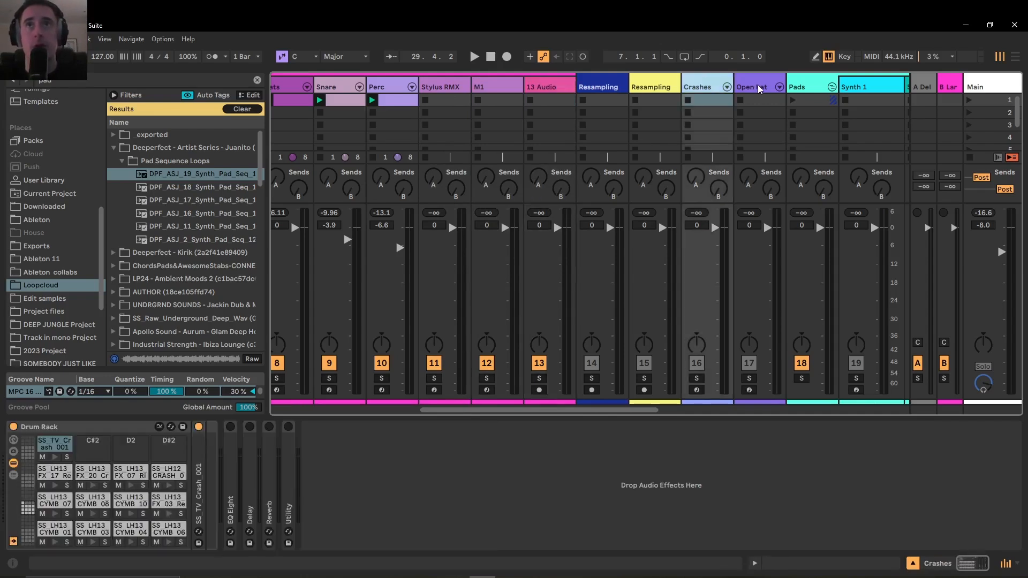
{"action": "left_click", "coordinate": [130, 485]}
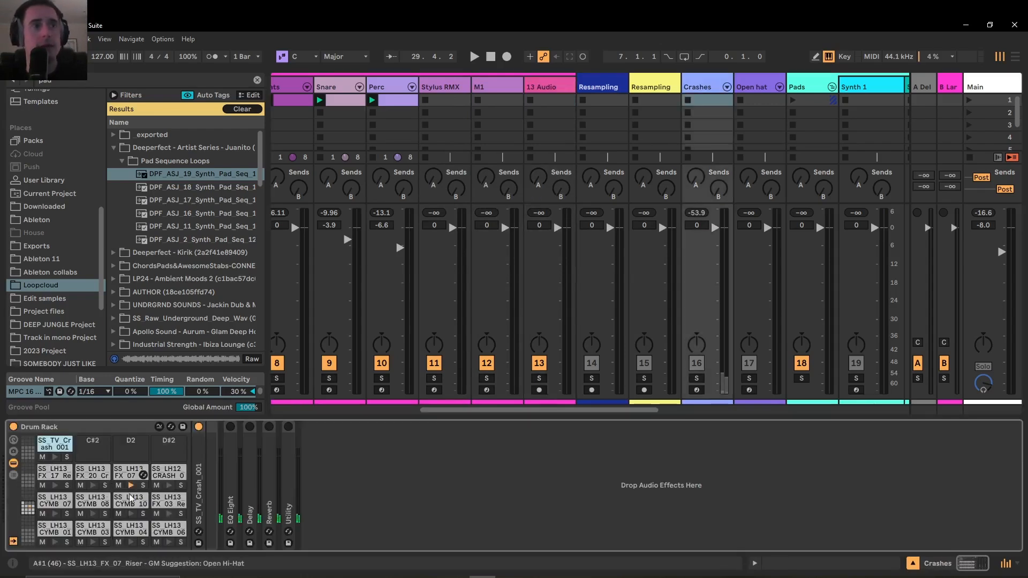
{"action": "left_click", "coordinate": [697, 378]}
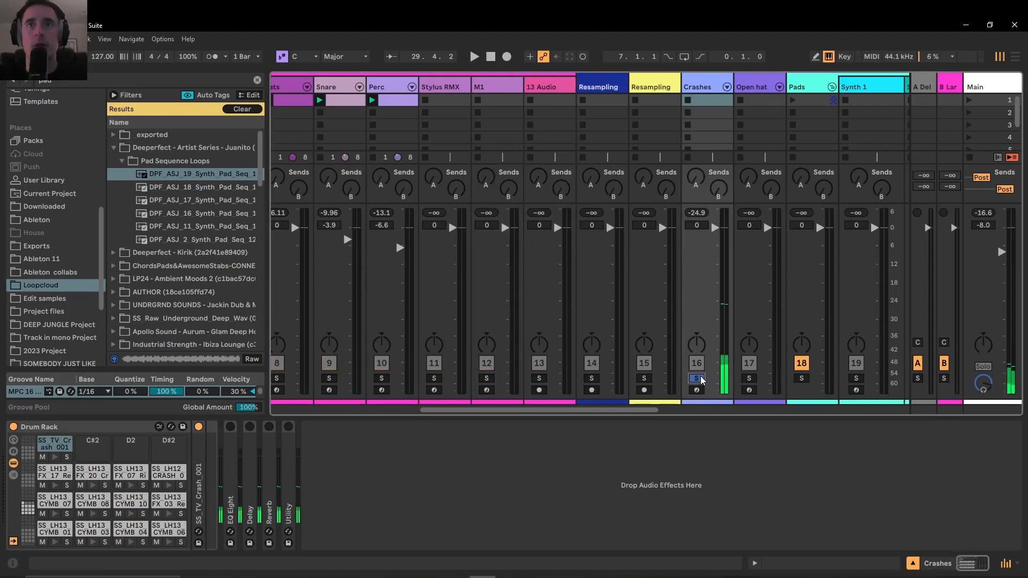
{"action": "left_click", "coordinate": [131, 543]}
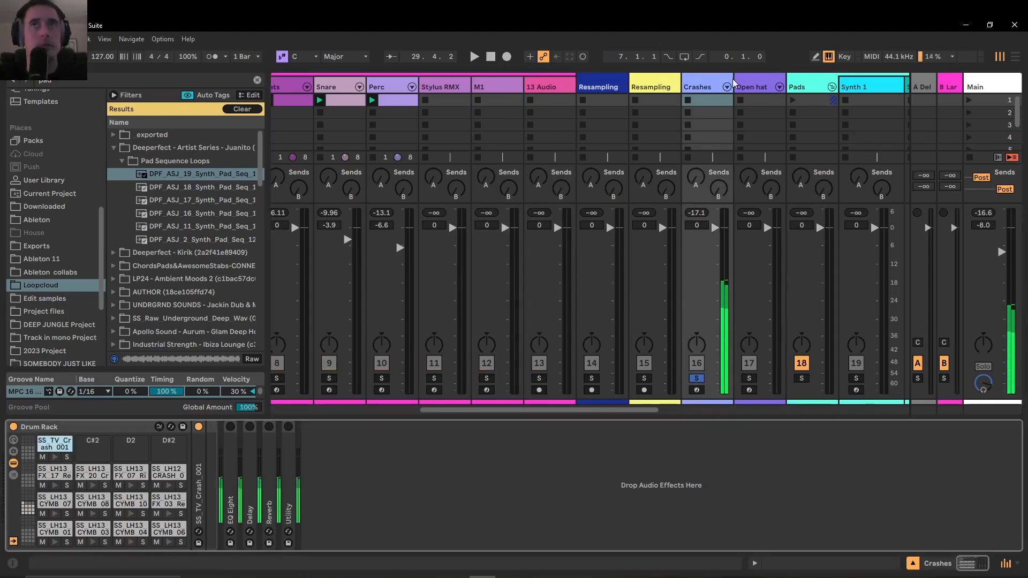
Clear the Crashes solo and audition ride samples in the Open hat track's Drum Rack
{"action": "left_click", "coordinate": [754, 89]}
{"action": "left_click", "coordinate": [92, 459]}
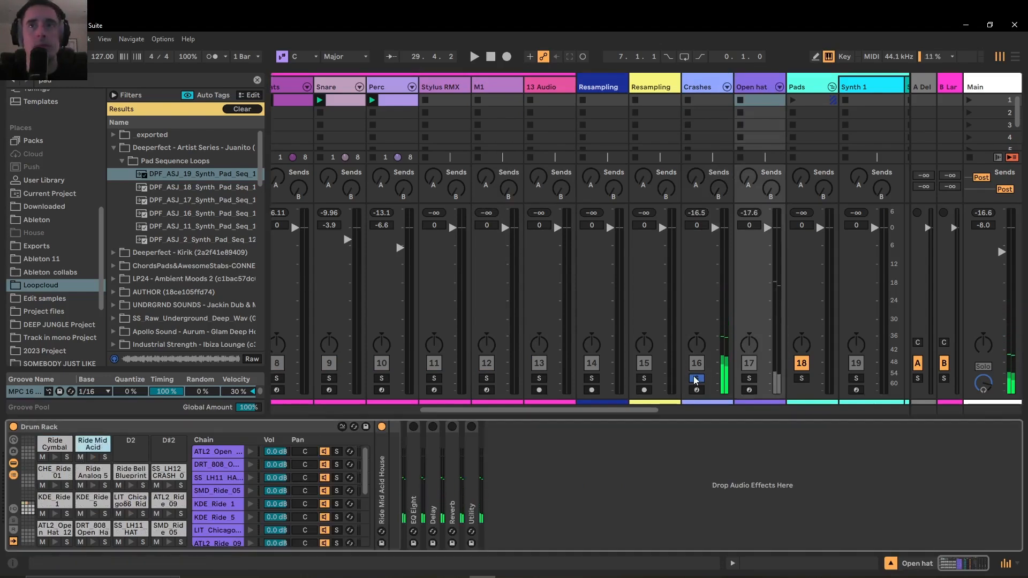
{"action": "left_click", "coordinate": [746, 81]}
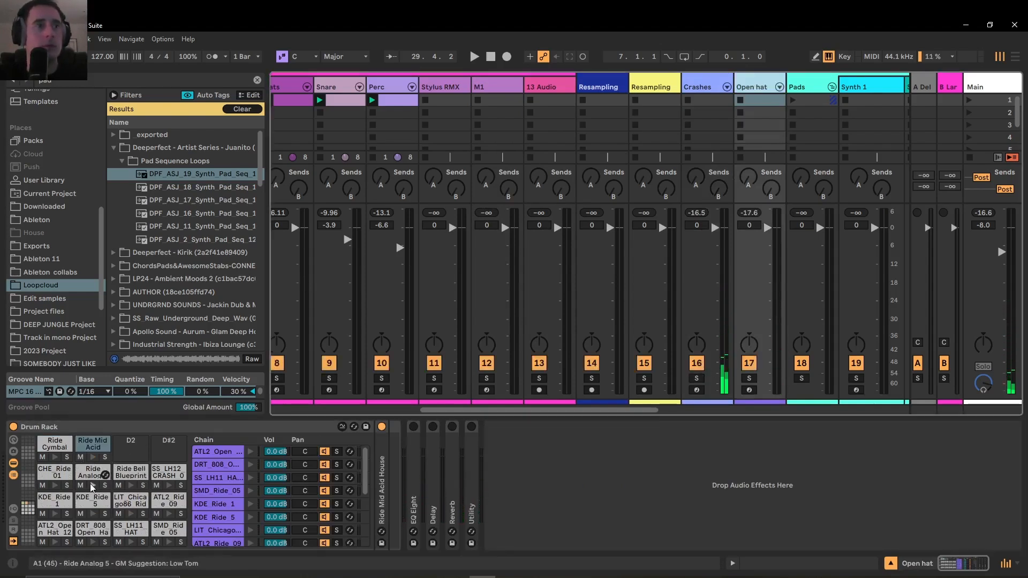
{"action": "left_click", "coordinate": [98, 453]}
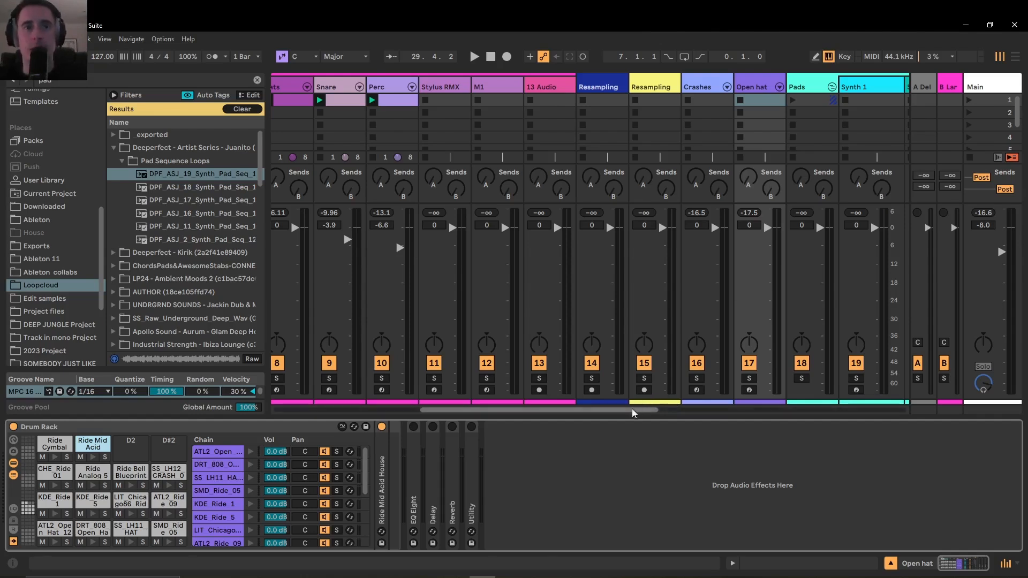
Examine the device chains on the Pads group, Synth 1 and Synth 2 tracks
{"action": "left_click_drag", "start_coordinate": [624, 410], "coordinate": [771, 427]}
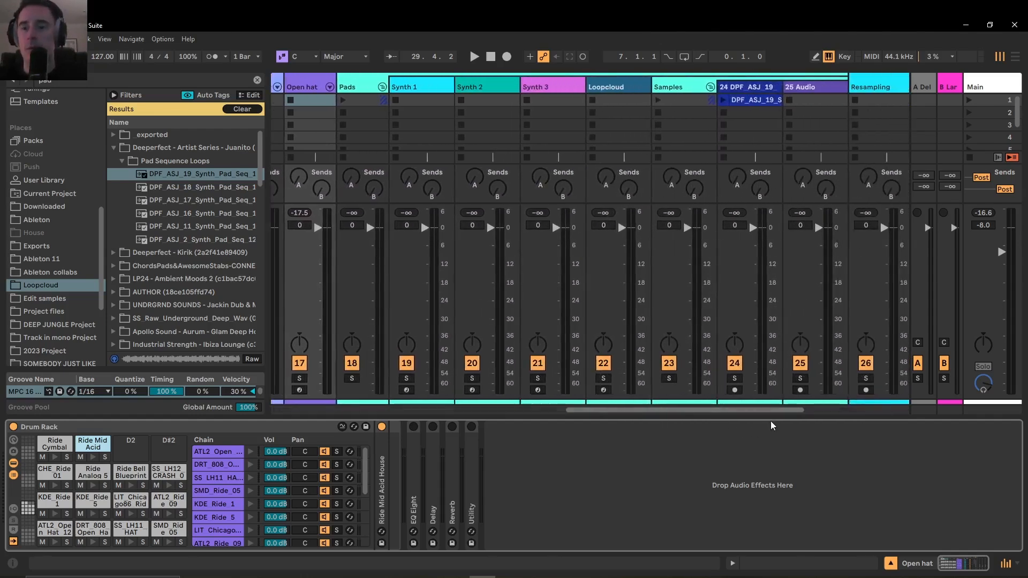
{"action": "left_click", "coordinate": [359, 84]}
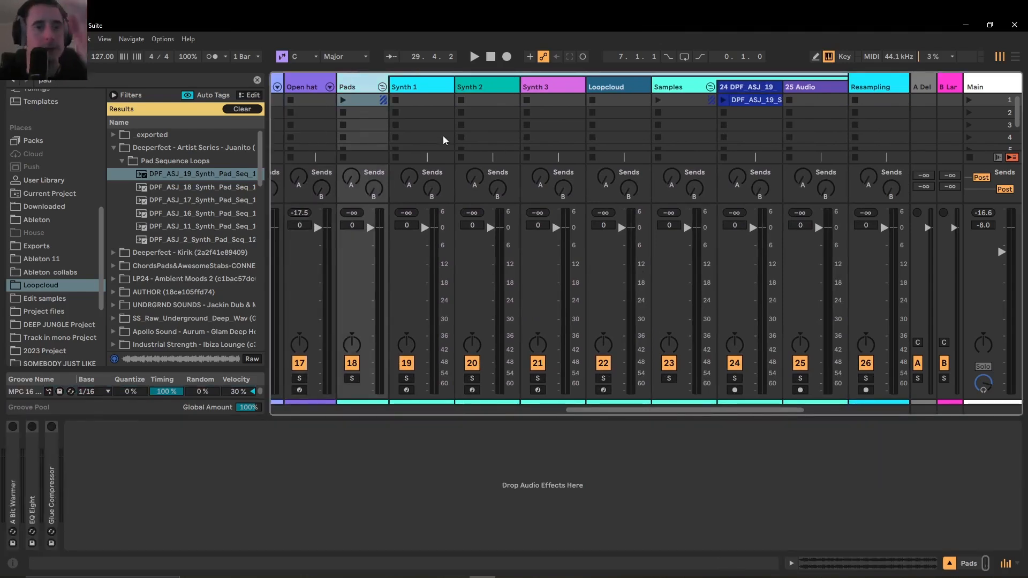
{"action": "left_click", "coordinate": [411, 88]}
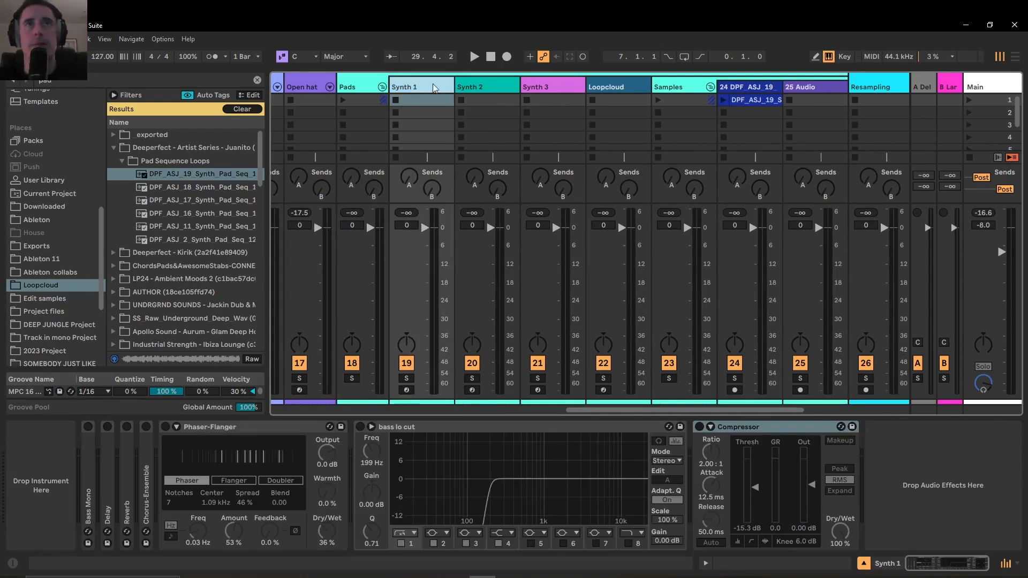
{"action": "left_click", "coordinate": [489, 88]}
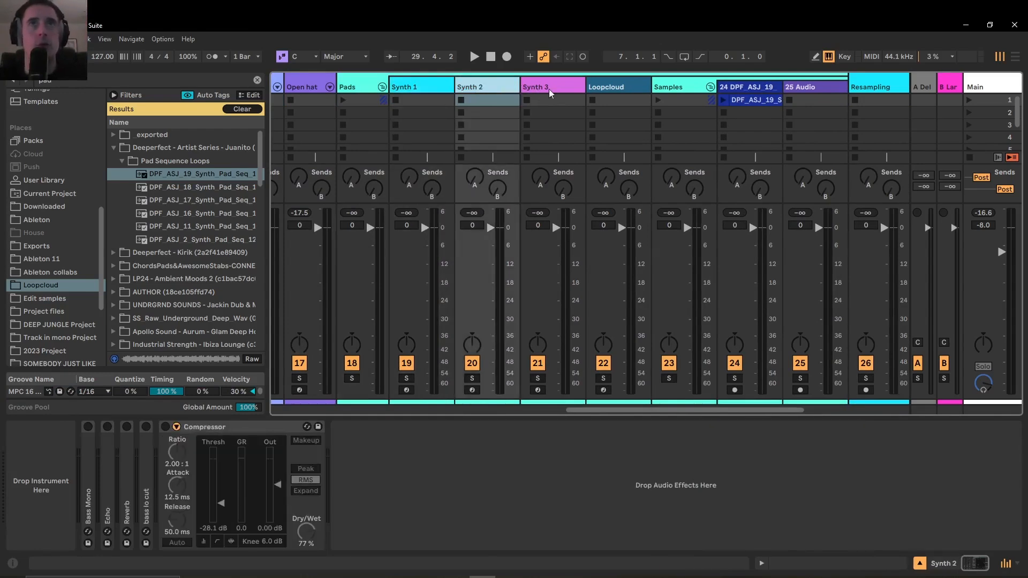
Compare the device chains on the Synth 1, Loopcloud, Synth 2 and Synth 3 tracks
{"action": "left_click", "coordinate": [427, 99]}
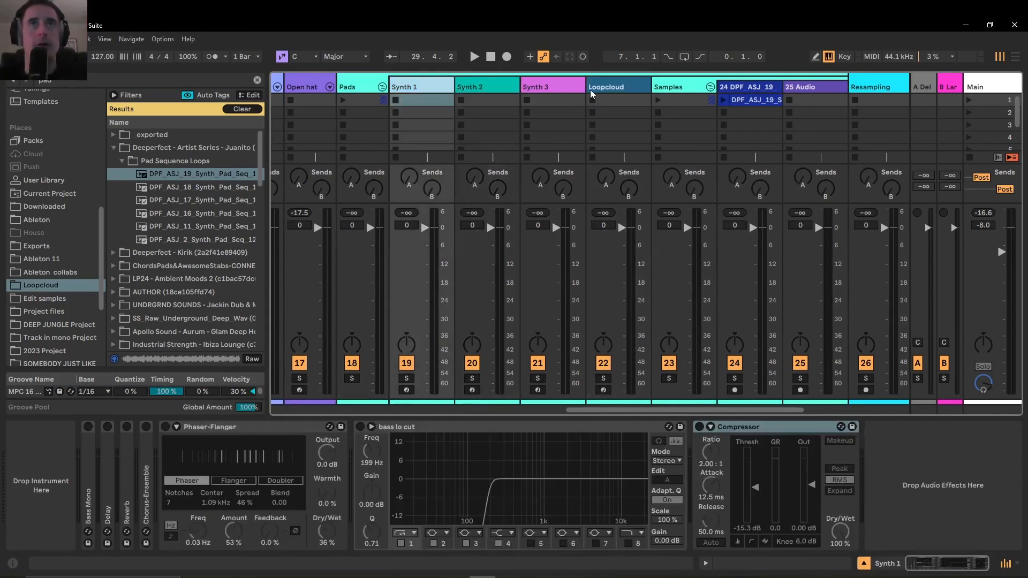
{"action": "left_click", "coordinate": [591, 94]}
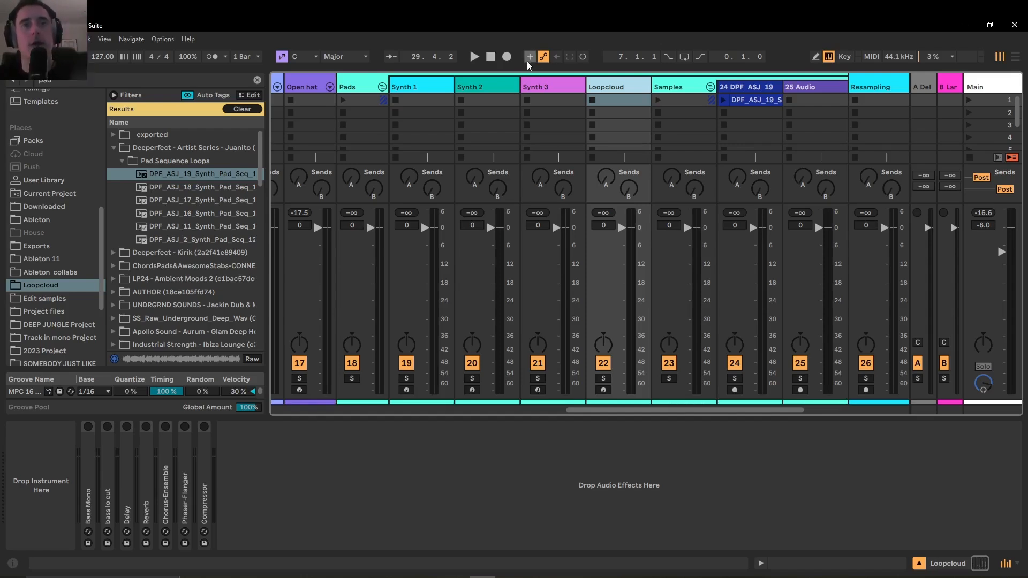
{"action": "left_click", "coordinate": [422, 92]}
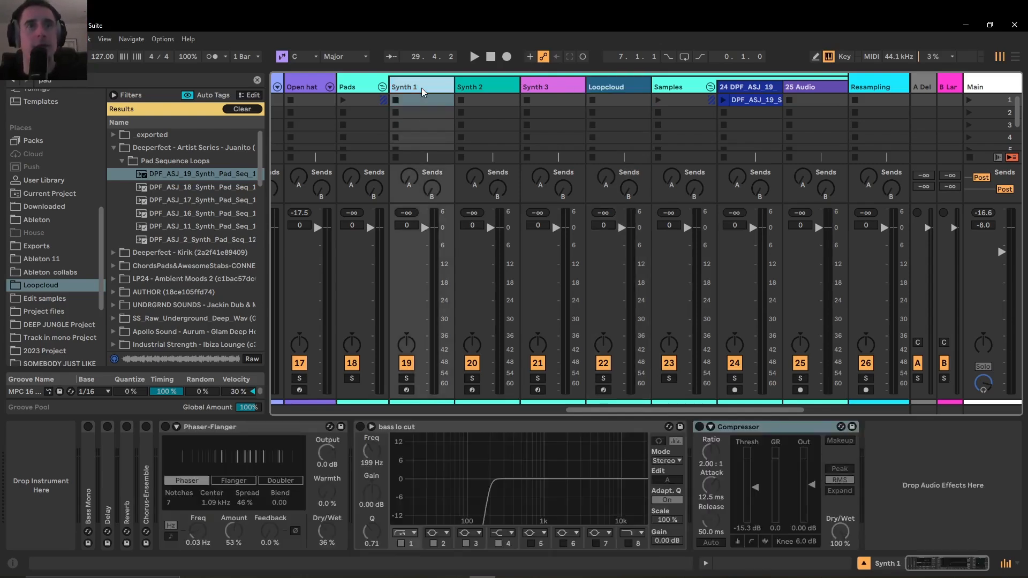
{"action": "left_click", "coordinate": [489, 92]}
{"action": "left_click", "coordinate": [551, 94]}
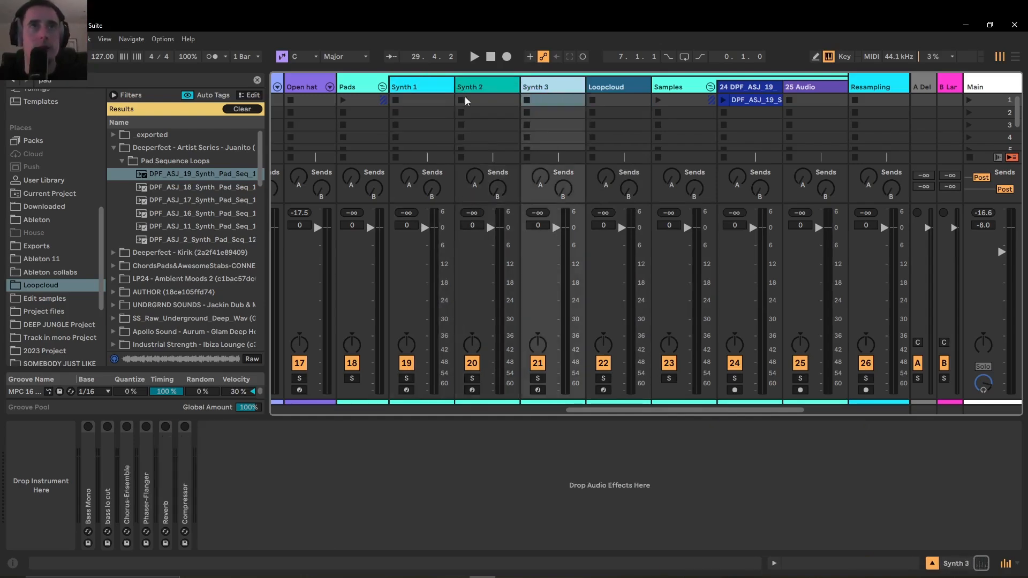
Examine the Synth 1 chain, unfolding its Bass Mono, Reverb and Chorus-Ensemble devices and viewing the bass lo cut EQ
{"action": "left_click", "coordinate": [408, 94]}
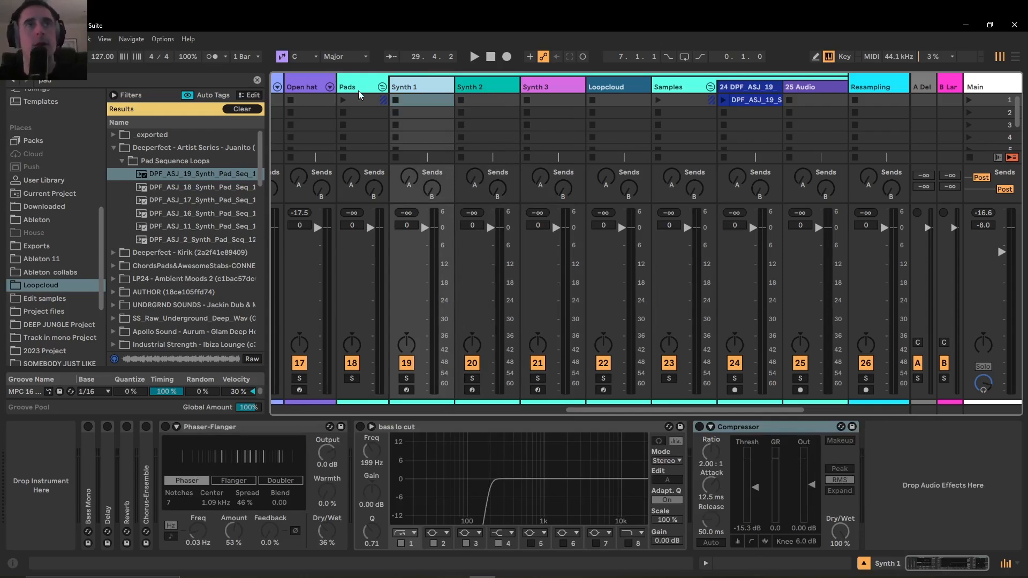
{"action": "double_click", "coordinate": [91, 465]}
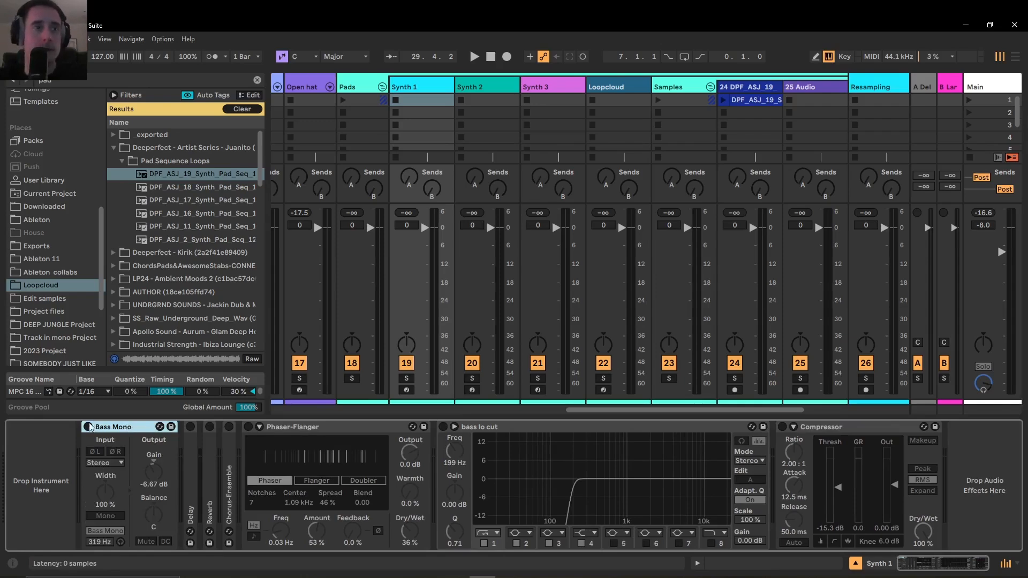
{"action": "double_click", "coordinate": [120, 427]}
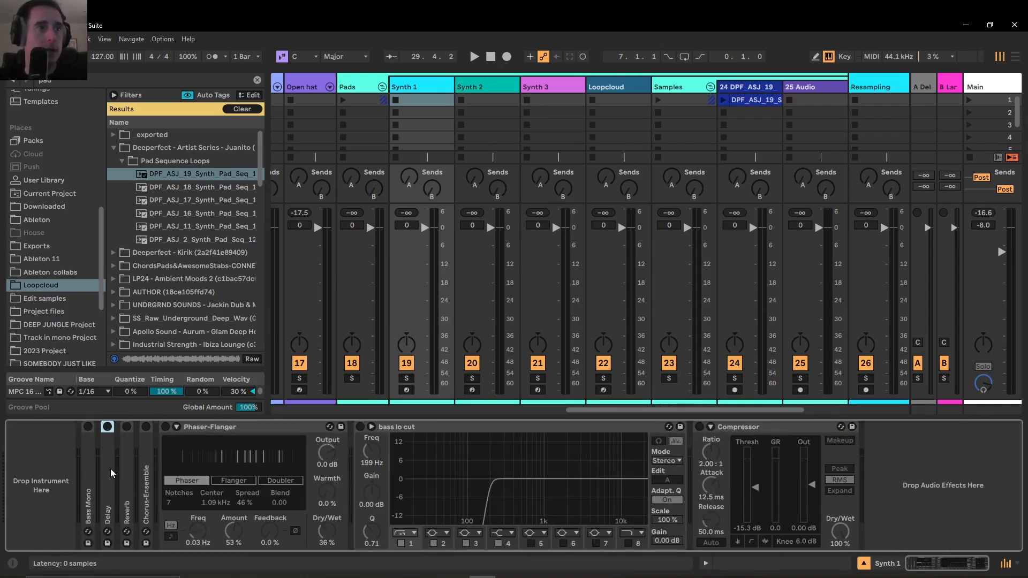
{"action": "double_click", "coordinate": [127, 473]}
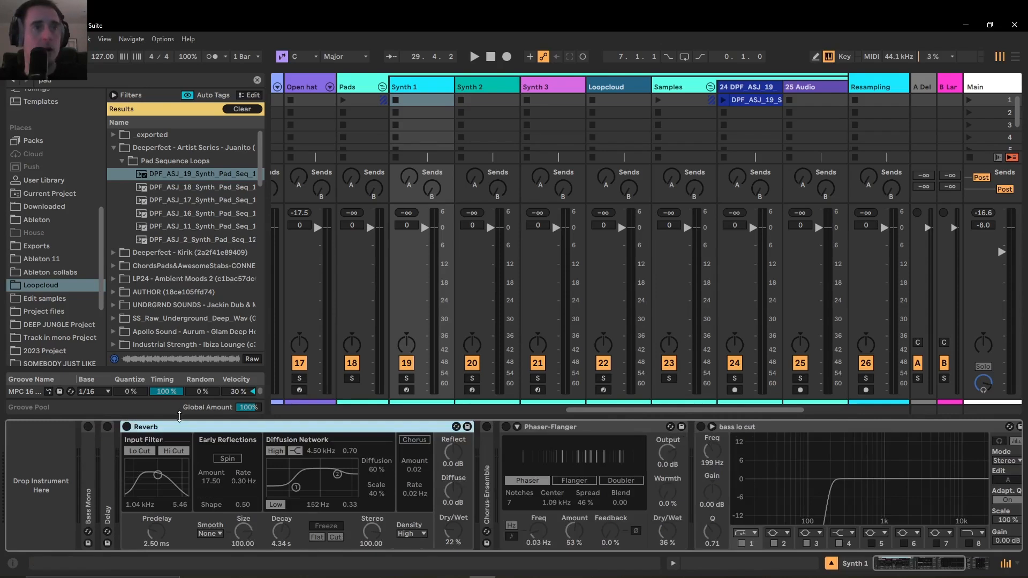
{"action": "double_click", "coordinate": [284, 428]}
{"action": "left_click", "coordinate": [146, 485]}
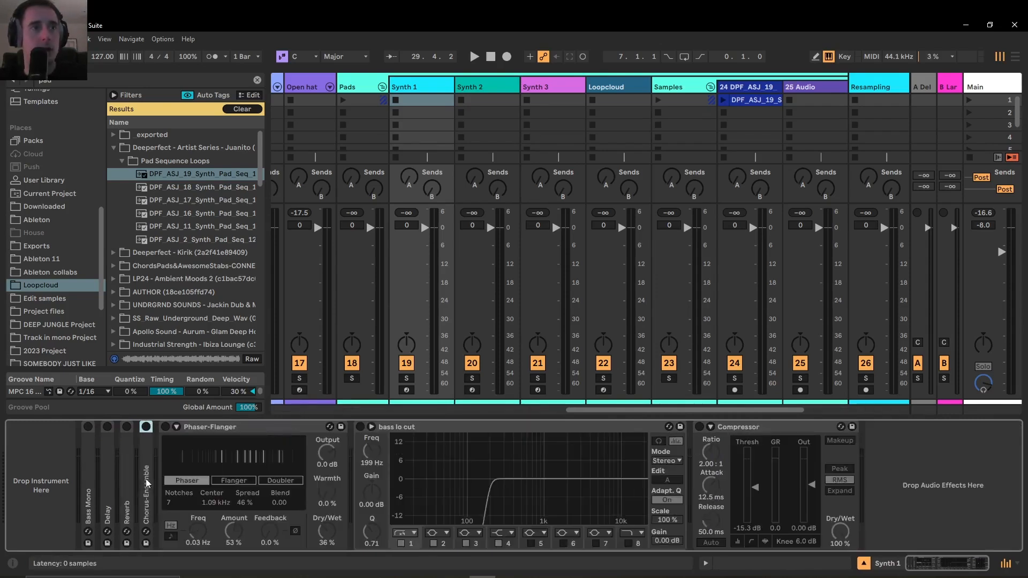
{"action": "double_click", "coordinate": [145, 484]}
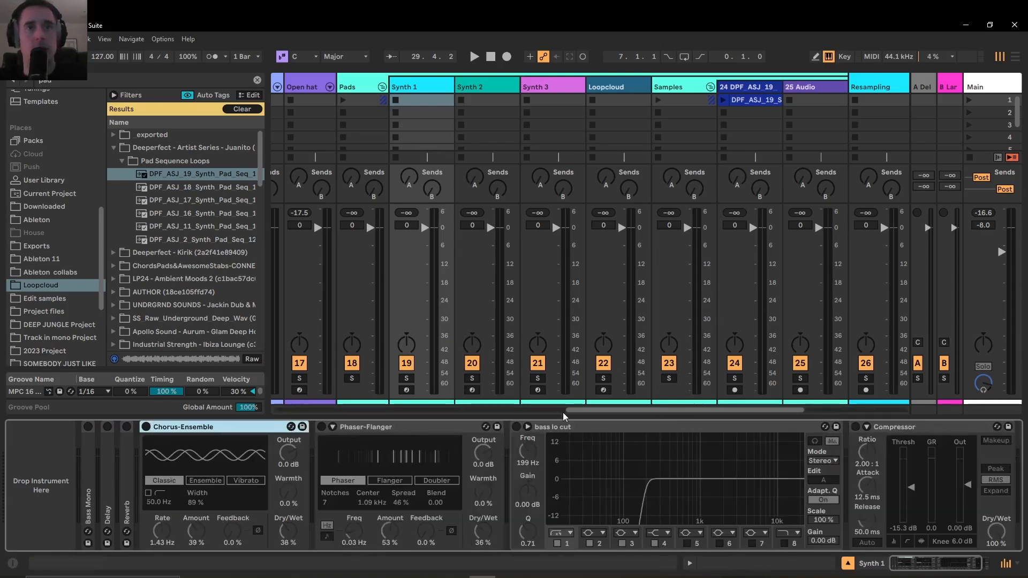
{"action": "left_click", "coordinate": [558, 429]}
{"action": "scroll", "coordinate": [832, 457], "scroll_direction": "down", "scroll_amount": 1}
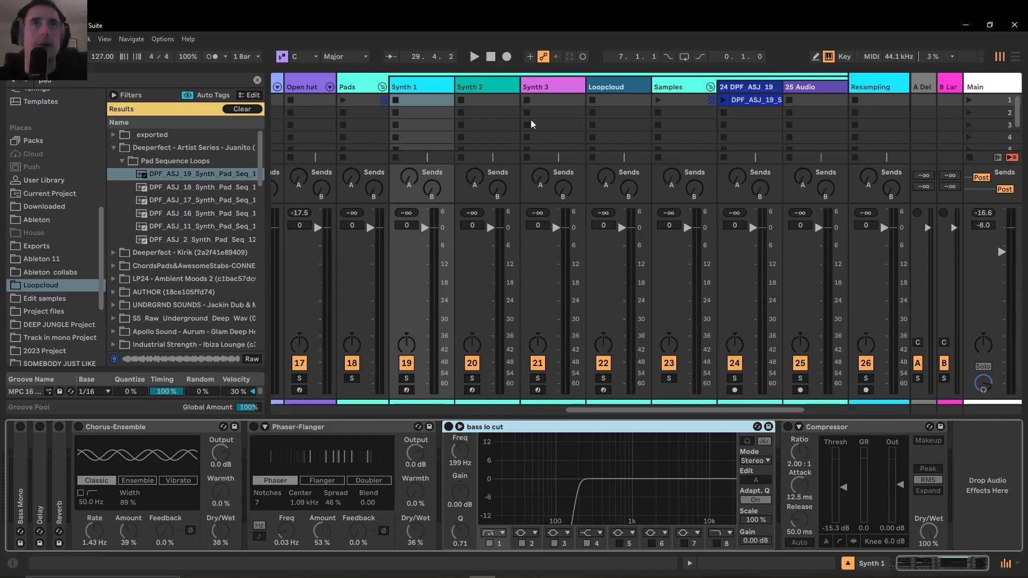
View the Synth 2 chain and unfold the Glue Compressor on the Pads group to examine its settings
{"action": "left_click", "coordinate": [488, 100]}
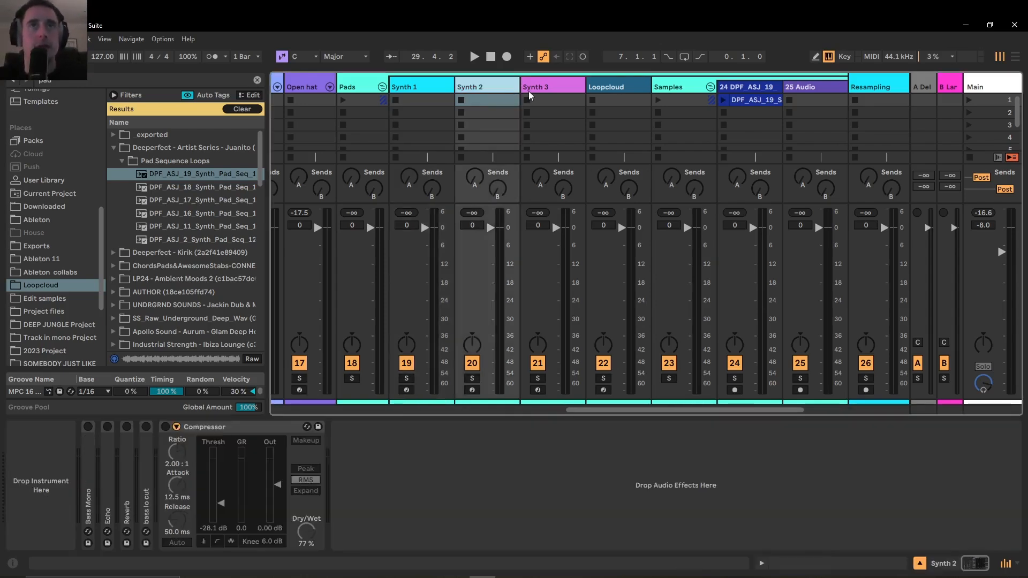
{"action": "left_click", "coordinate": [362, 86]}
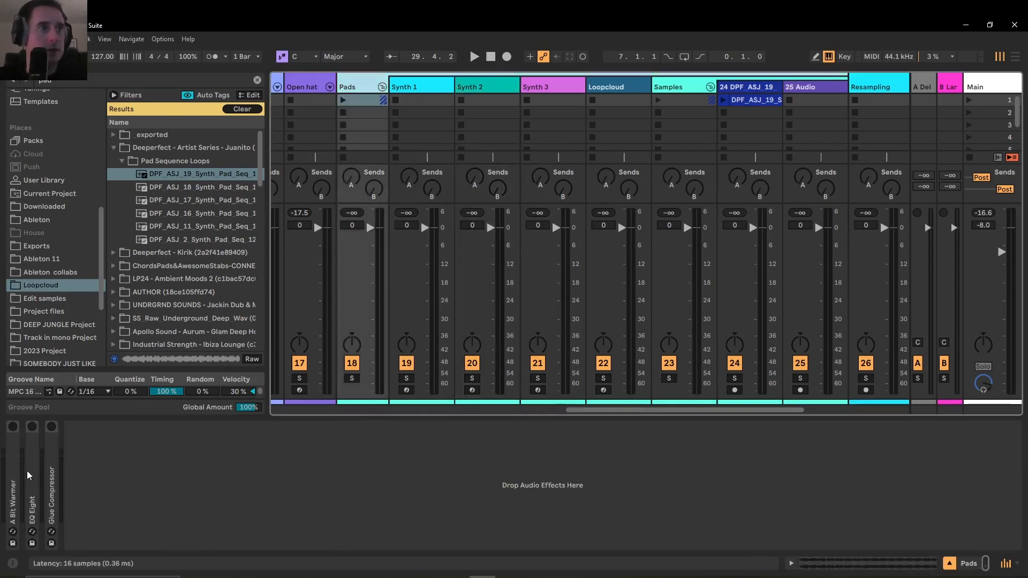
{"action": "double_click", "coordinate": [48, 480]}
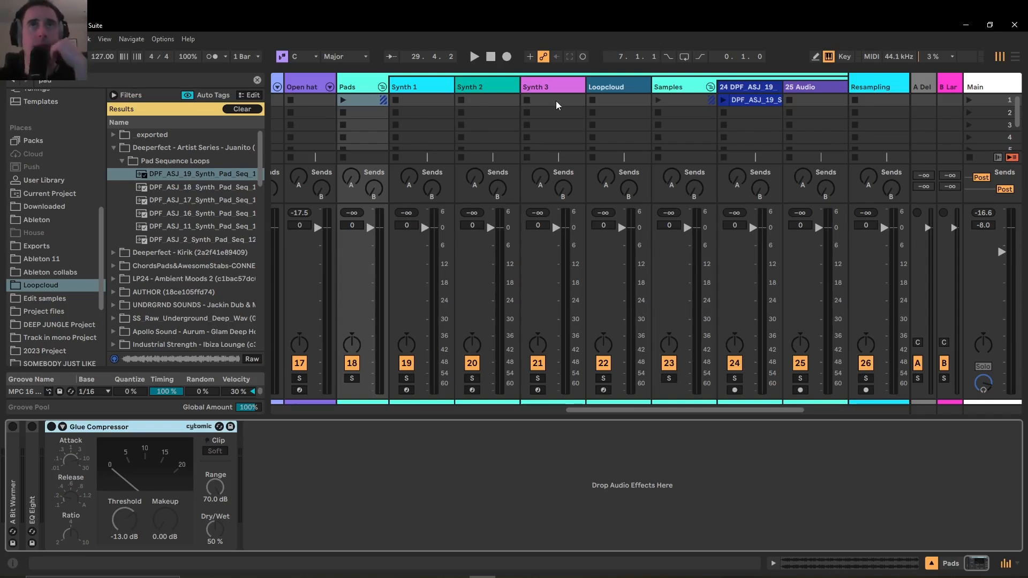
Launch the DPF_ASJ_19 pad clip on track 24 in the Samples group and lower that track's volume to -8.6 dB
{"action": "left_click", "coordinate": [676, 89]}
{"action": "left_click", "coordinate": [750, 88]}
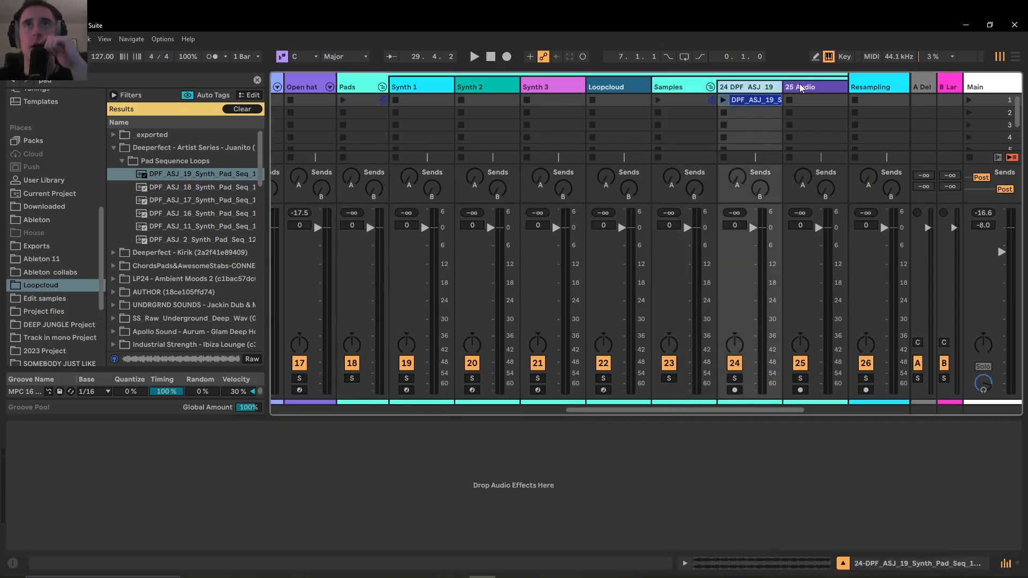
{"action": "left_click", "coordinate": [799, 88]}
{"action": "left_click", "coordinate": [723, 100]}
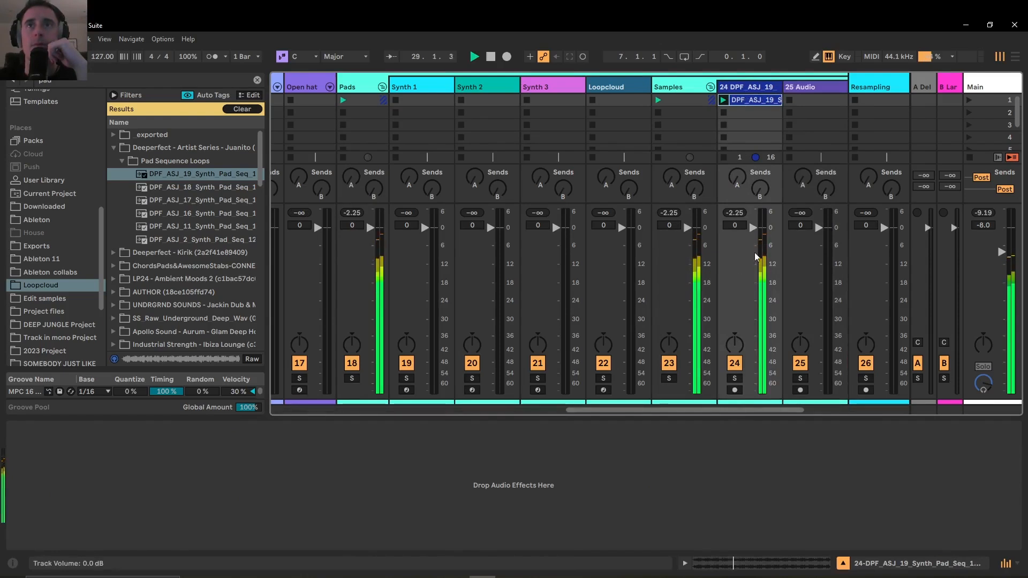
{"action": "left_click_drag", "start_coordinate": [756, 255], "coordinate": [756, 281]}
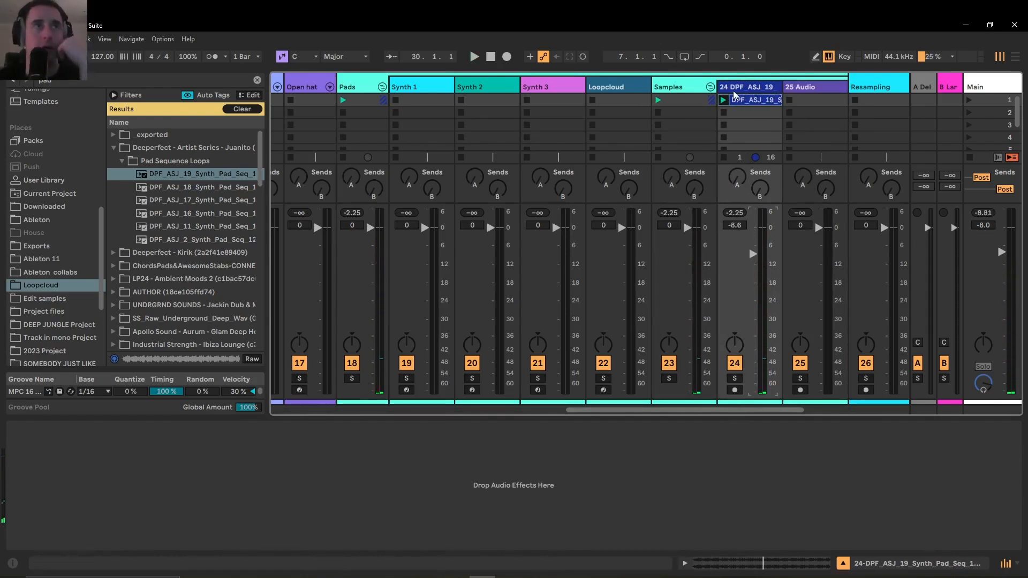
Add the DPF_ASJ_2 Synth Pad loop to track 25's first clip slot, launch it, and set the track volume to -5.2 dB
{"action": "left_click", "coordinate": [200, 192]}
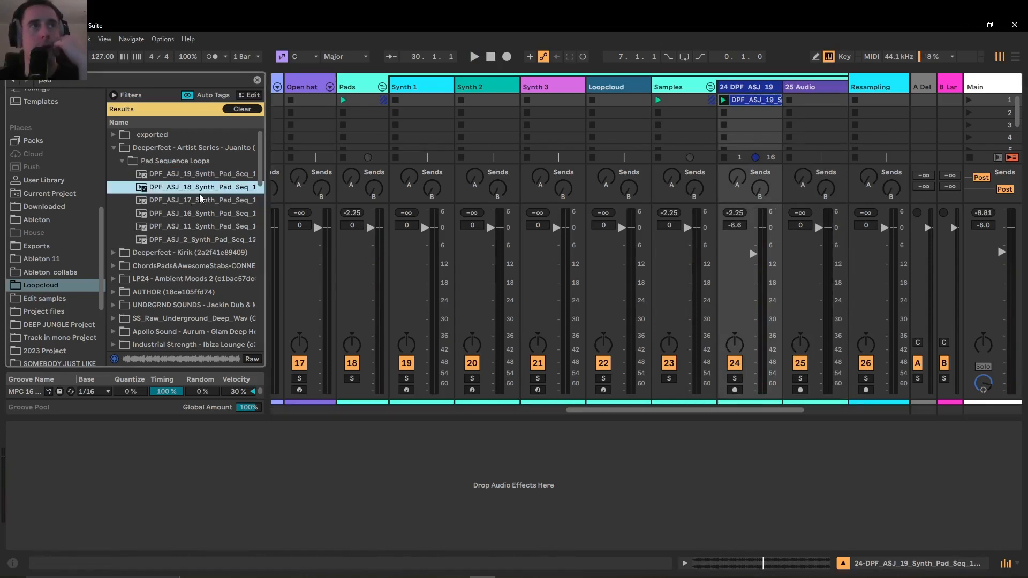
{"action": "left_click", "coordinate": [182, 239]}
{"action": "left_click_drag", "start_coordinate": [182, 239], "coordinate": [817, 104]}
{"action": "left_click", "coordinate": [789, 100]}
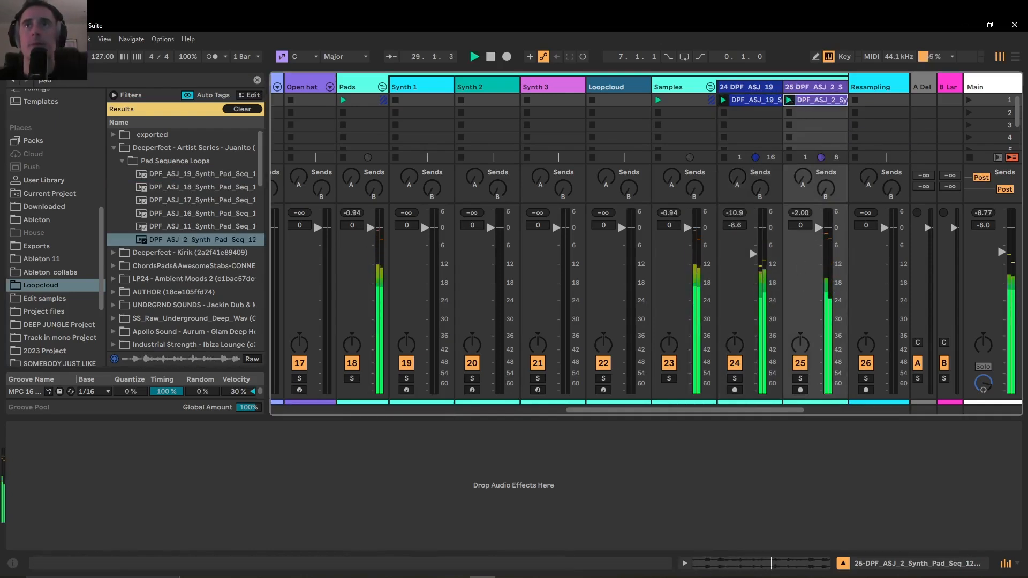
{"action": "left_click_drag", "start_coordinate": [818, 227], "coordinate": [815, 255]}
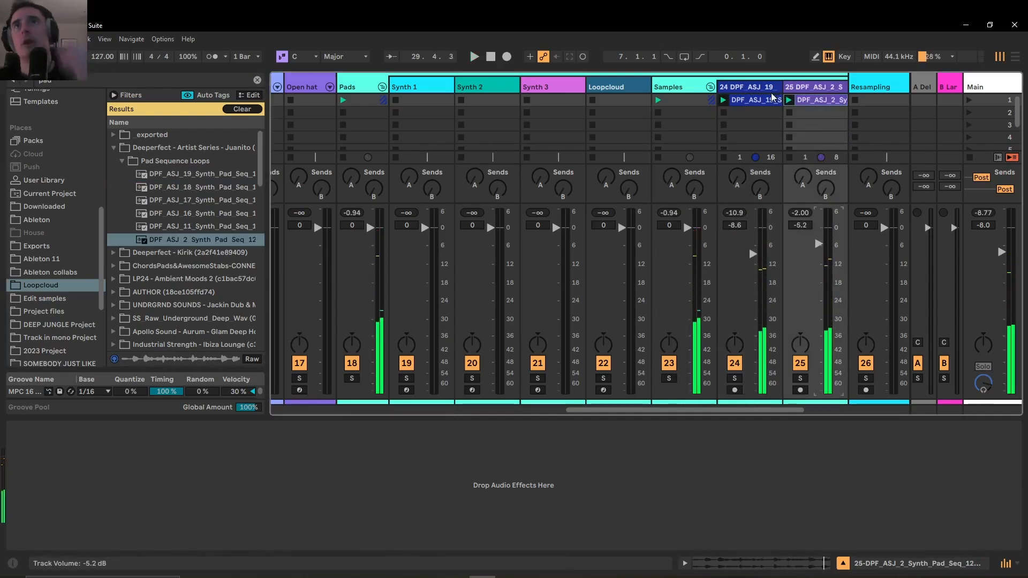
Examine the Samples group, the three Resampling tracks and the Vocals track for devices
{"action": "left_click", "coordinate": [691, 87]}
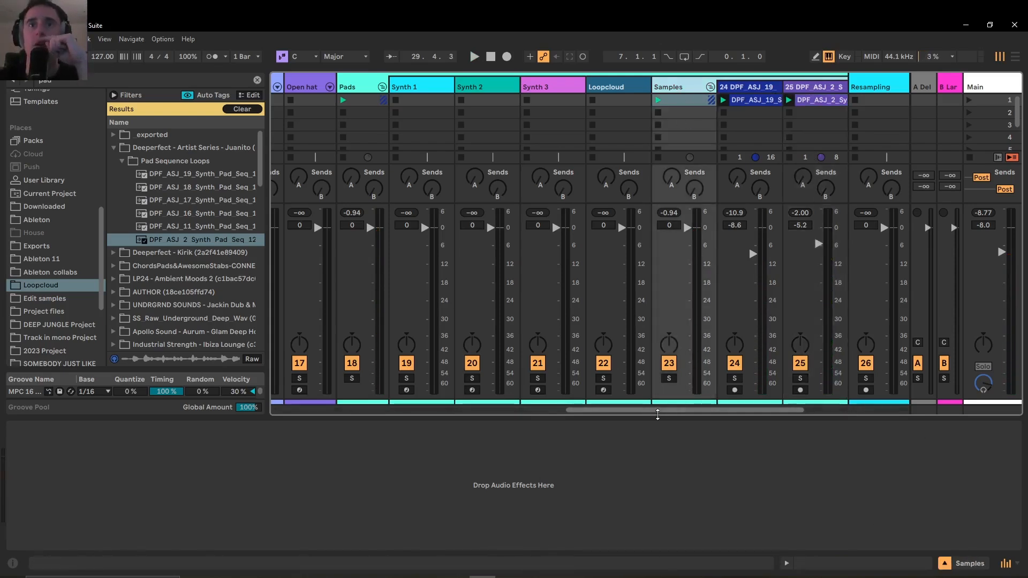
{"action": "left_click_drag", "start_coordinate": [666, 412], "coordinate": [792, 416]}
{"action": "left_click", "coordinate": [562, 87]}
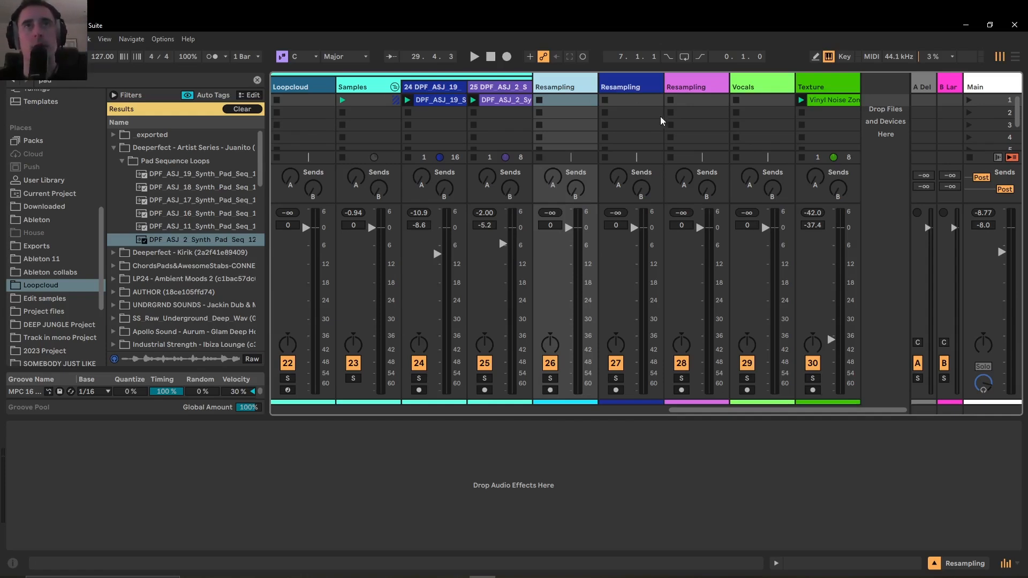
{"action": "left_click", "coordinate": [622, 87]}
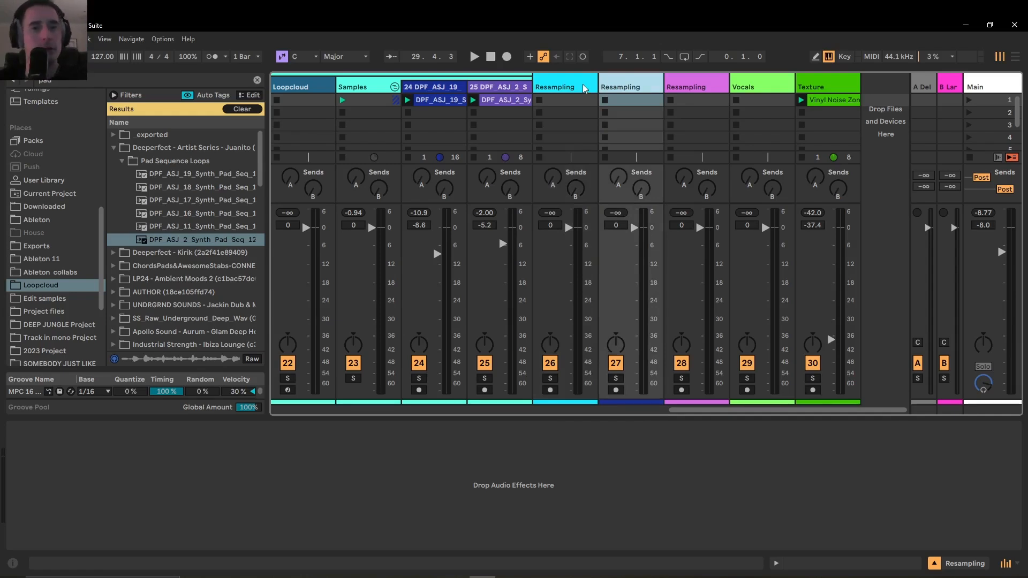
{"action": "left_click", "coordinate": [704, 91]}
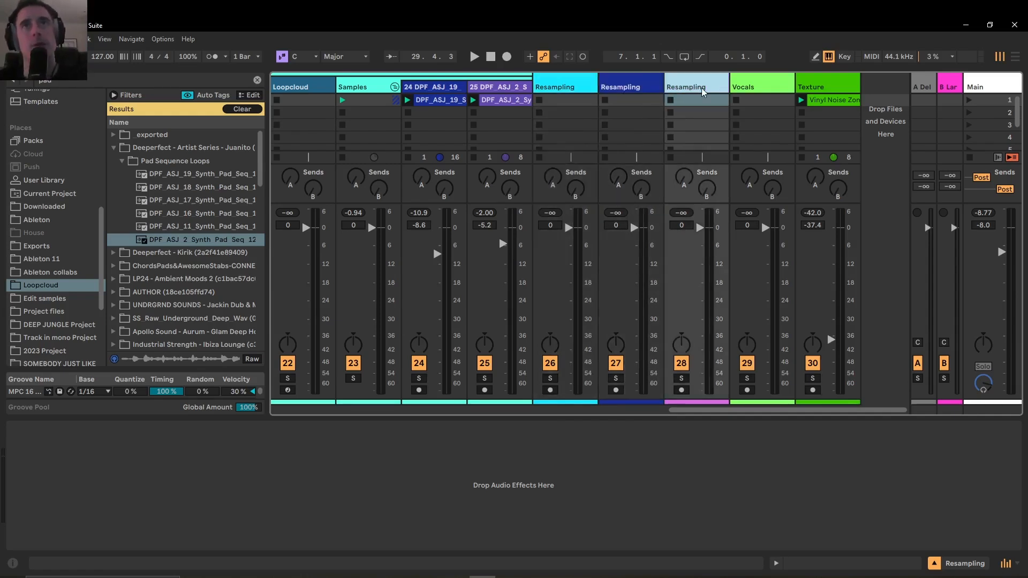
{"action": "left_click", "coordinate": [750, 92]}
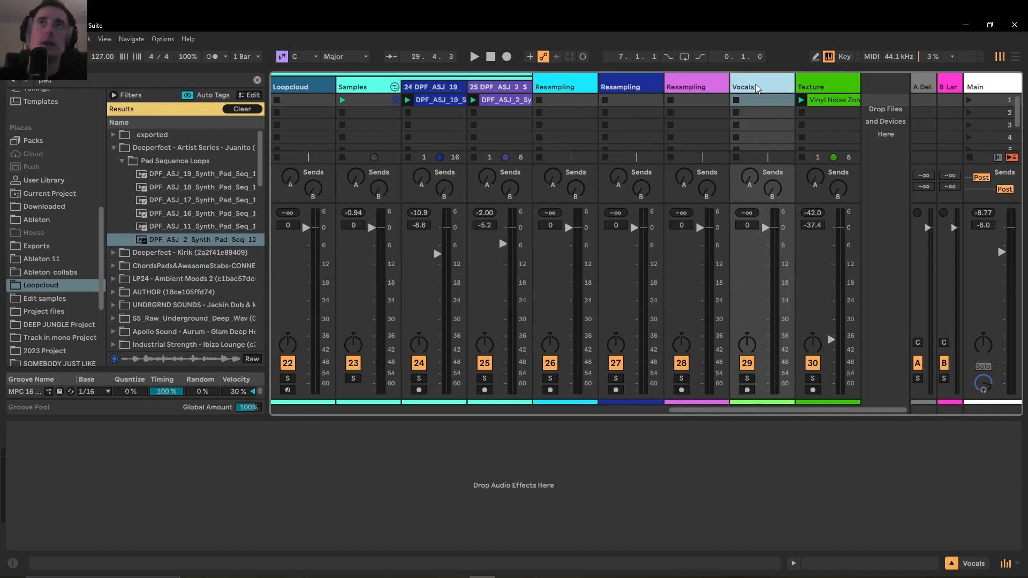
Solo the Texture track, listen to its vinyl noise clip, and lower the track volume to -42.3 dB
{"action": "left_click", "coordinate": [839, 81]}
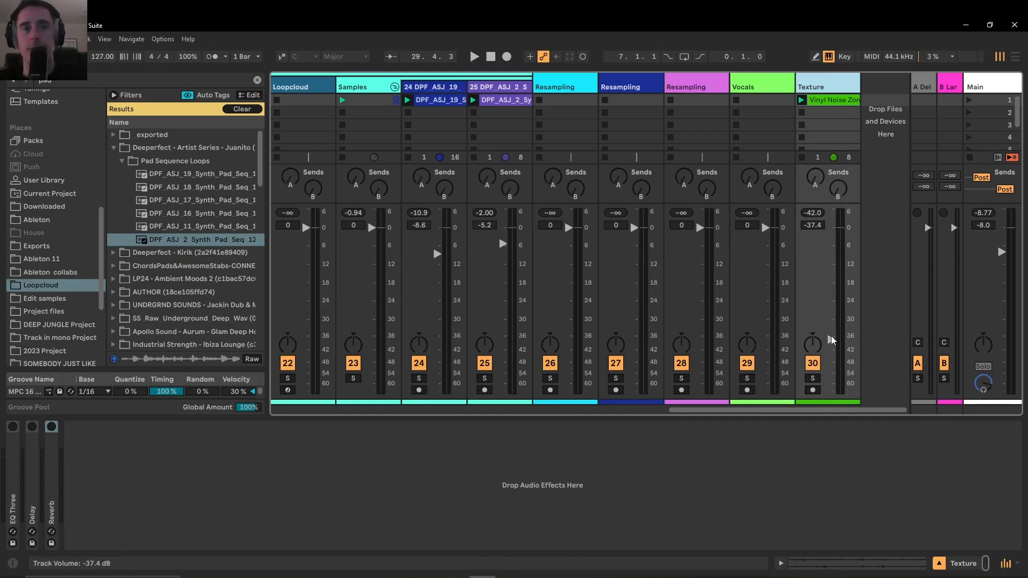
{"action": "key", "text": "space"}
{"action": "left_click", "coordinate": [812, 378]}
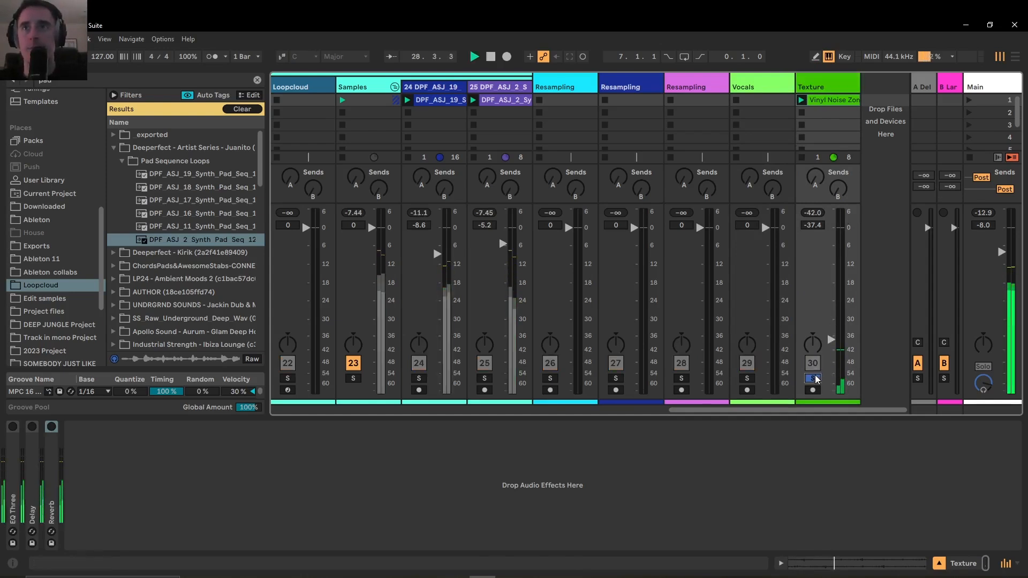
{"action": "mouse_move", "coordinate": [831, 340]}
{"action": "left_mouse_down"}
{"action": "mouse_move", "coordinate": [831, 243]}
{"action": "mouse_move", "coordinate": [830, 339]}
{"action": "left_mouse_up"}
{"action": "key", "text": "space"}
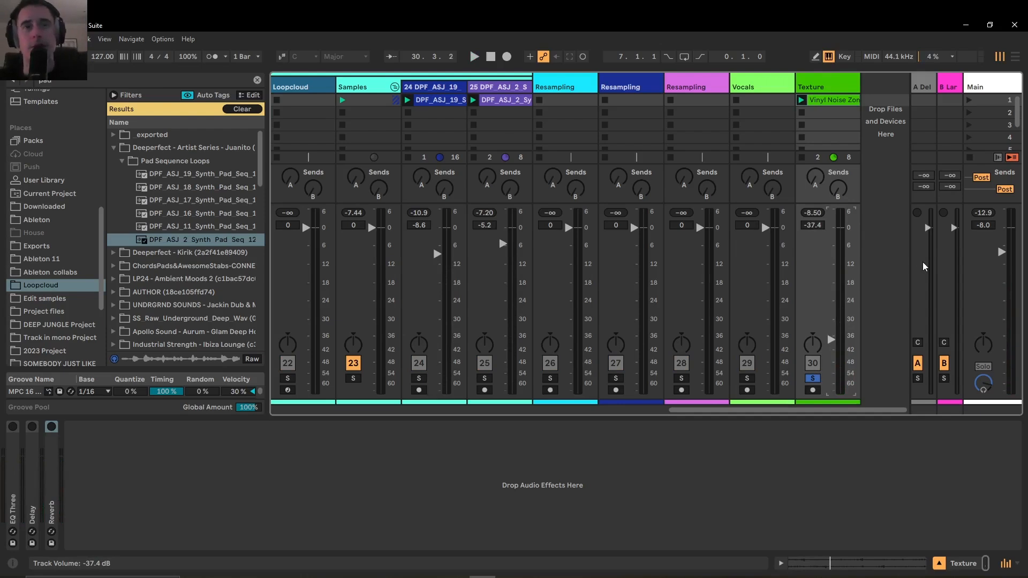
{"action": "left_click_drag", "start_coordinate": [830, 339], "coordinate": [830, 350]}
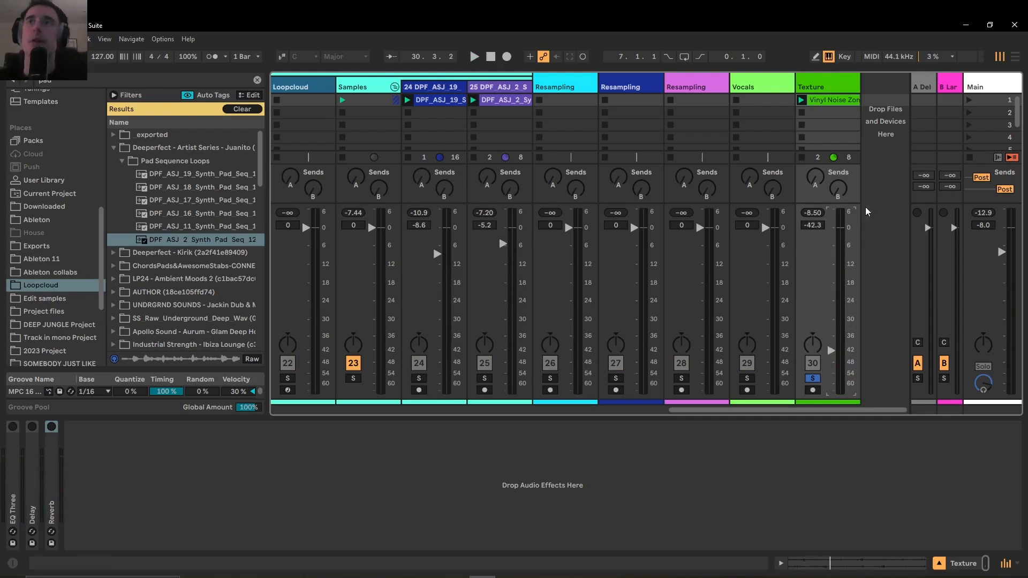
View the devices on the Delay and Large Hall return tracks and widen the return tracks to show their names
{"action": "left_click", "coordinate": [922, 86]}
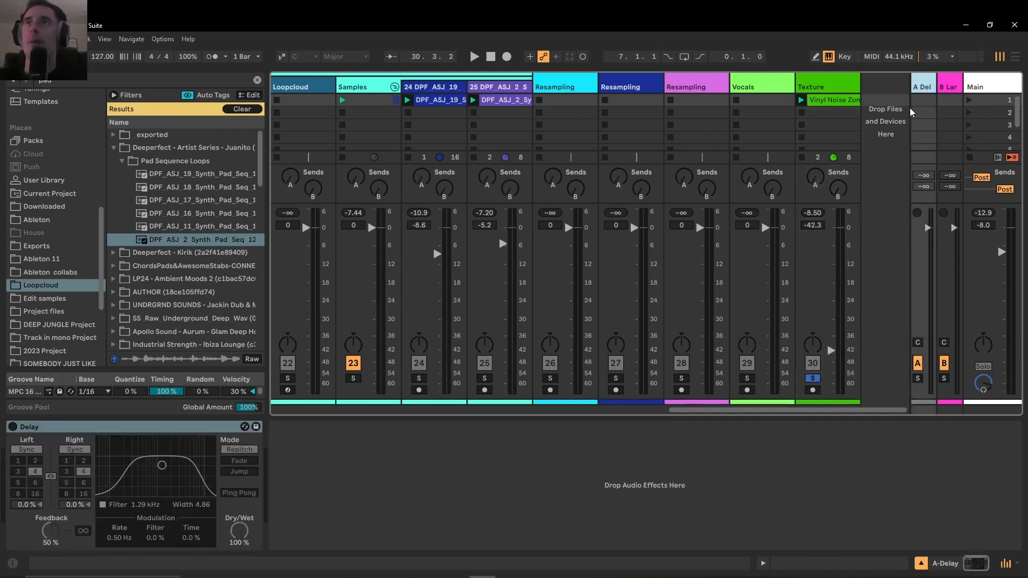
{"action": "left_click", "coordinate": [947, 89]}
{"action": "left_click_drag", "start_coordinate": [937, 84], "coordinate": [884, 84]}
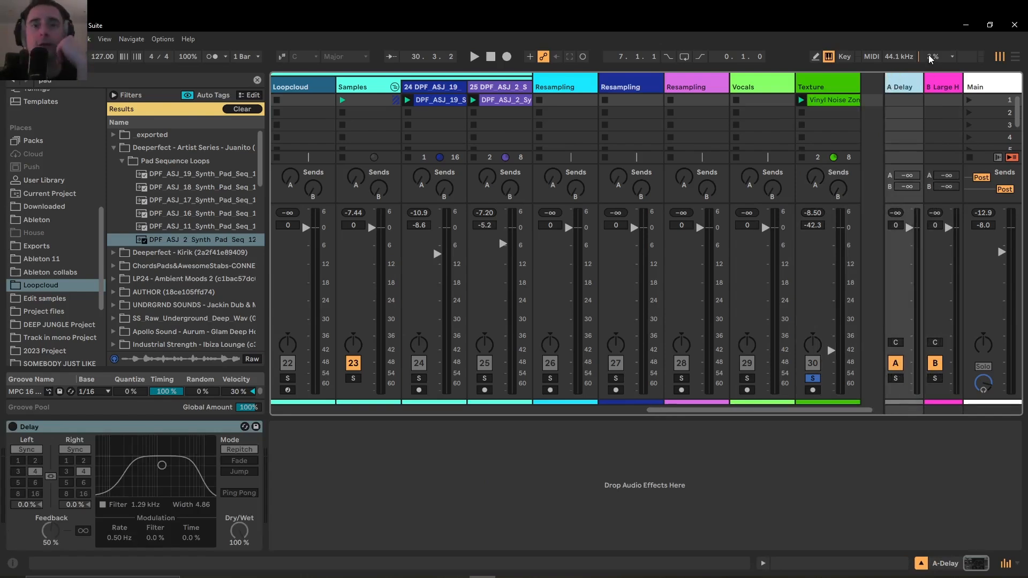
Compare the Loopcloud track's own effects chain with the devices on the A Delay and B Large Hall returns
{"action": "left_click", "coordinate": [316, 86]}
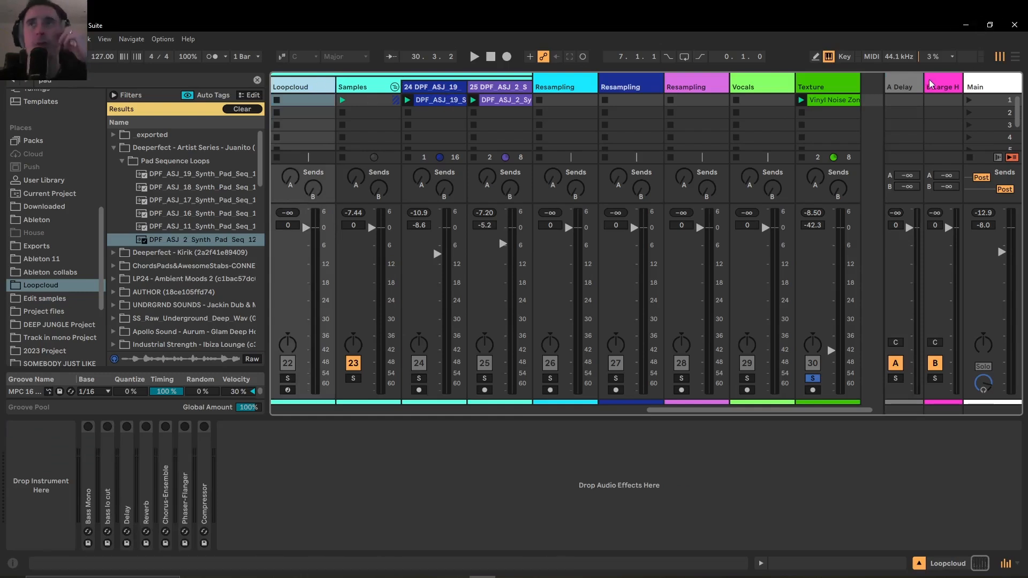
{"action": "left_click", "coordinate": [905, 84]}
{"action": "left_click", "coordinate": [949, 90]}
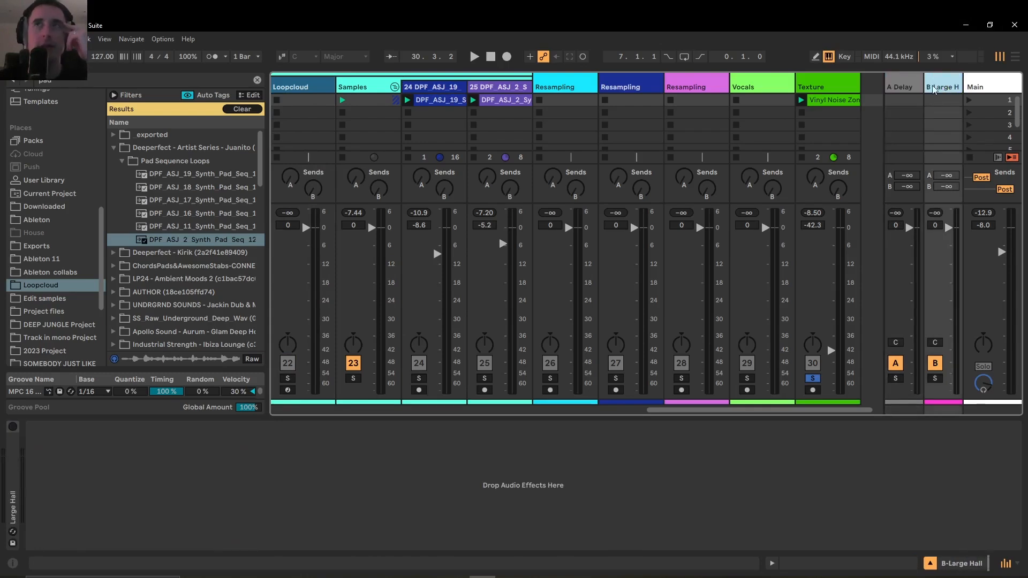
{"action": "left_click", "coordinate": [909, 84]}
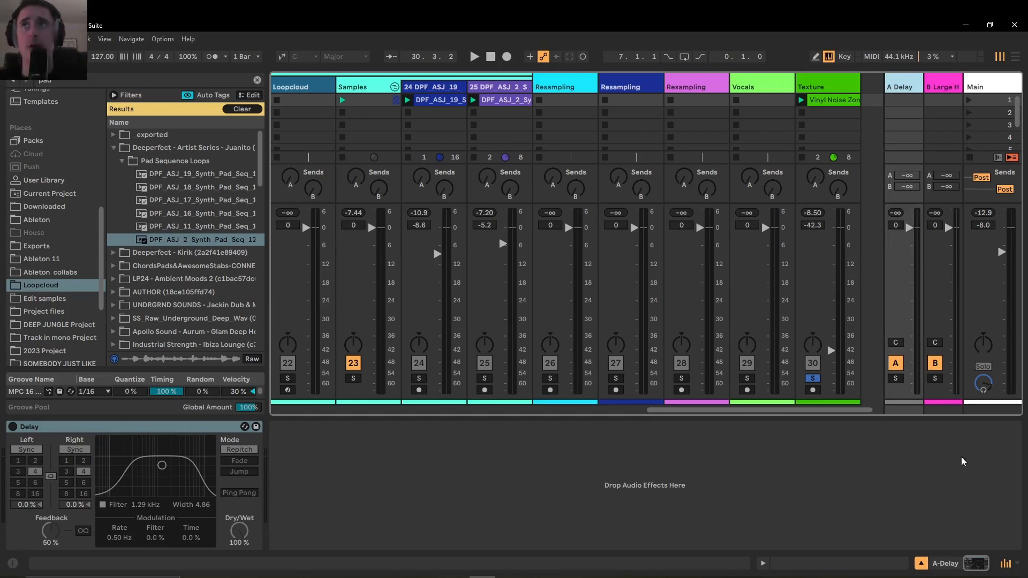
{"action": "left_click", "coordinate": [941, 88]}
{"action": "left_click", "coordinate": [904, 95]}
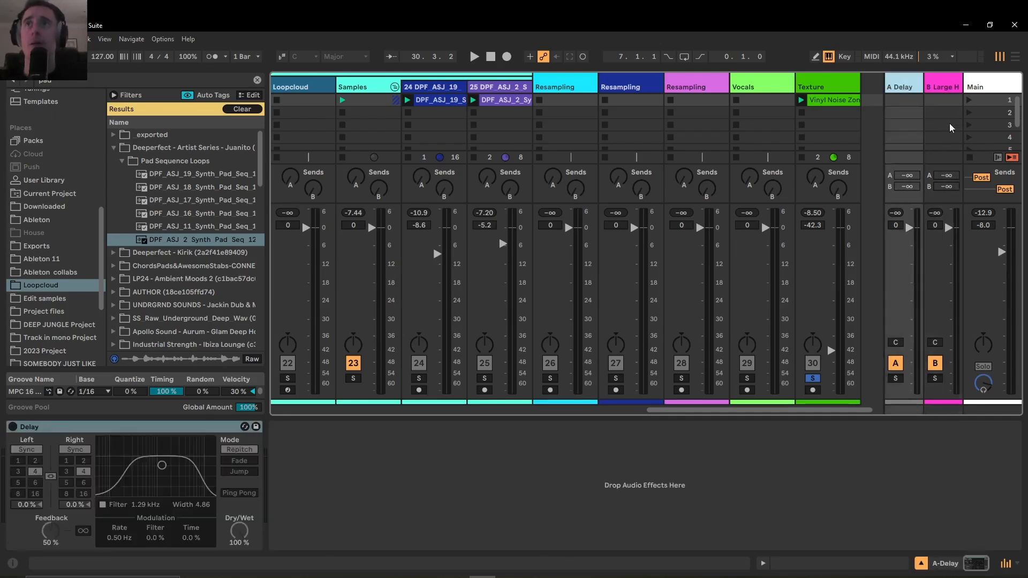
Examine the Main track's device chain and unfold its EQ Eight to view the low-cut settings, folding it again at the end
{"action": "left_click", "coordinate": [424, 87]}
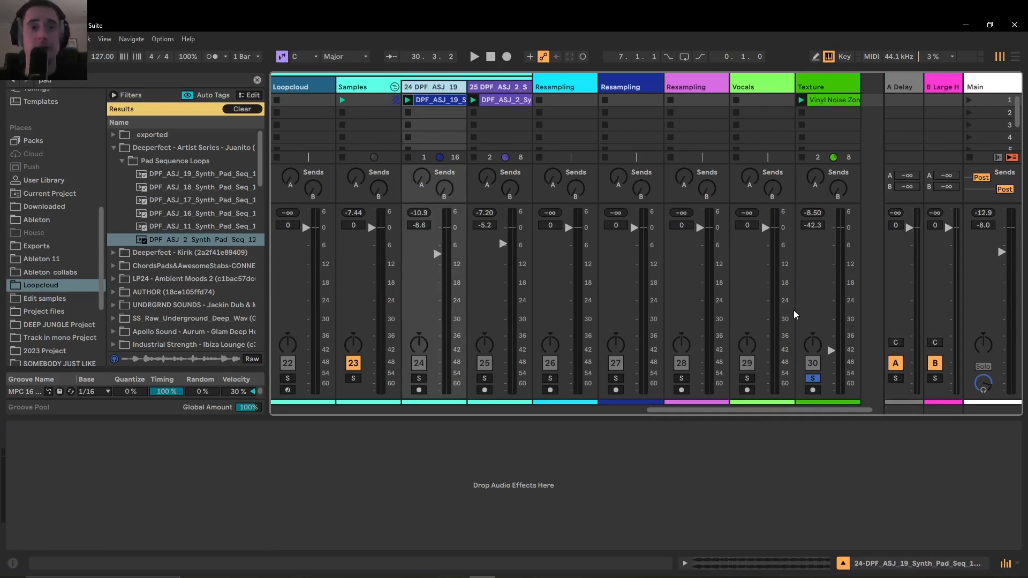
{"action": "left_click_drag", "start_coordinate": [780, 411], "coordinate": [853, 418]}
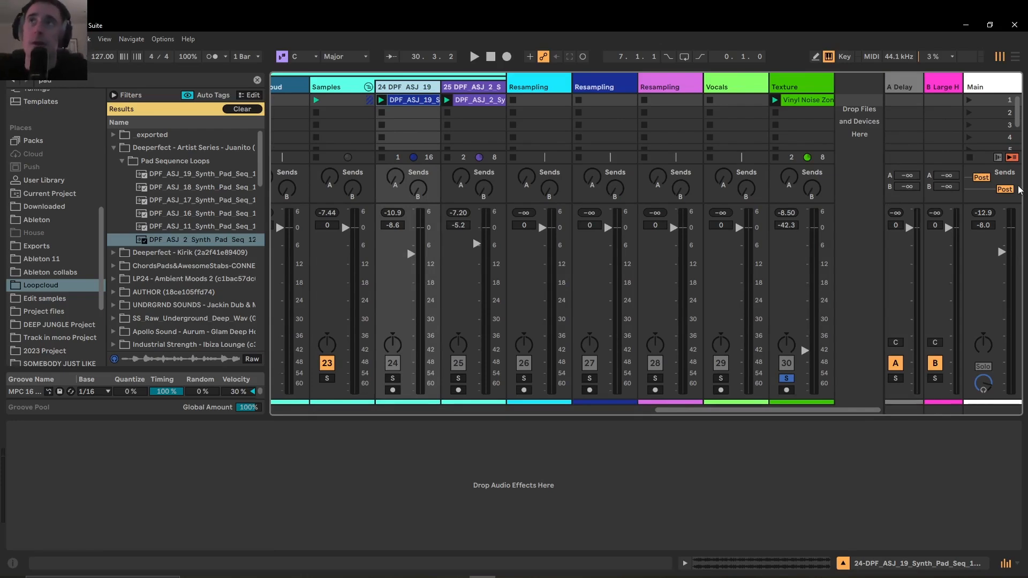
{"action": "left_click", "coordinate": [980, 88]}
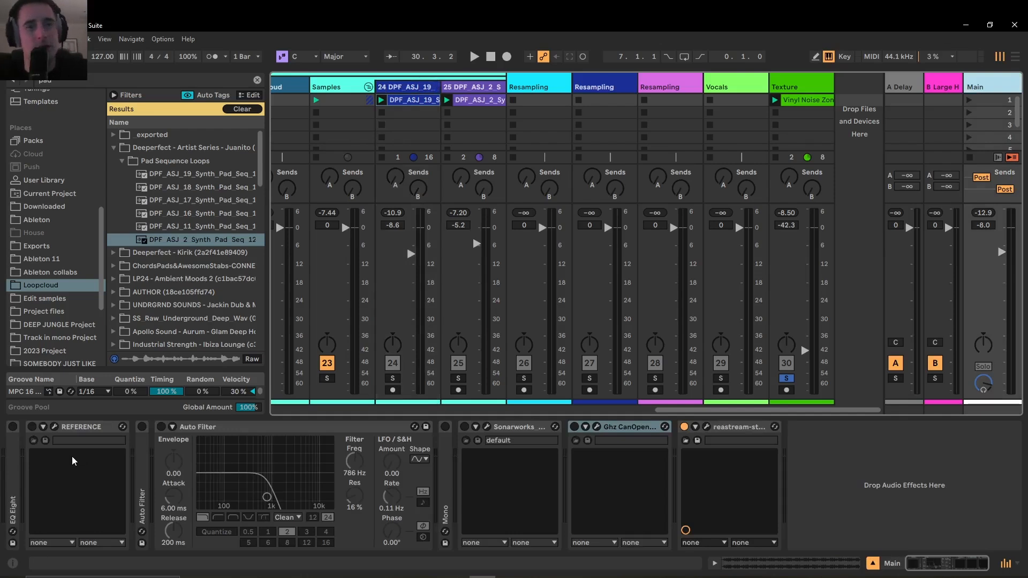
{"action": "double_click", "coordinate": [17, 487]}
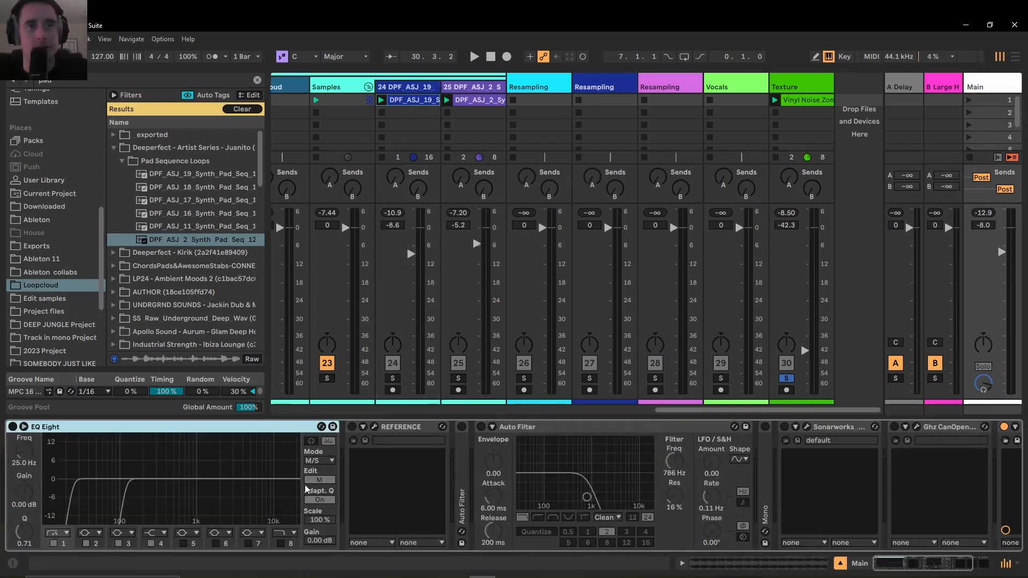
{"action": "double_click", "coordinate": [264, 430]}
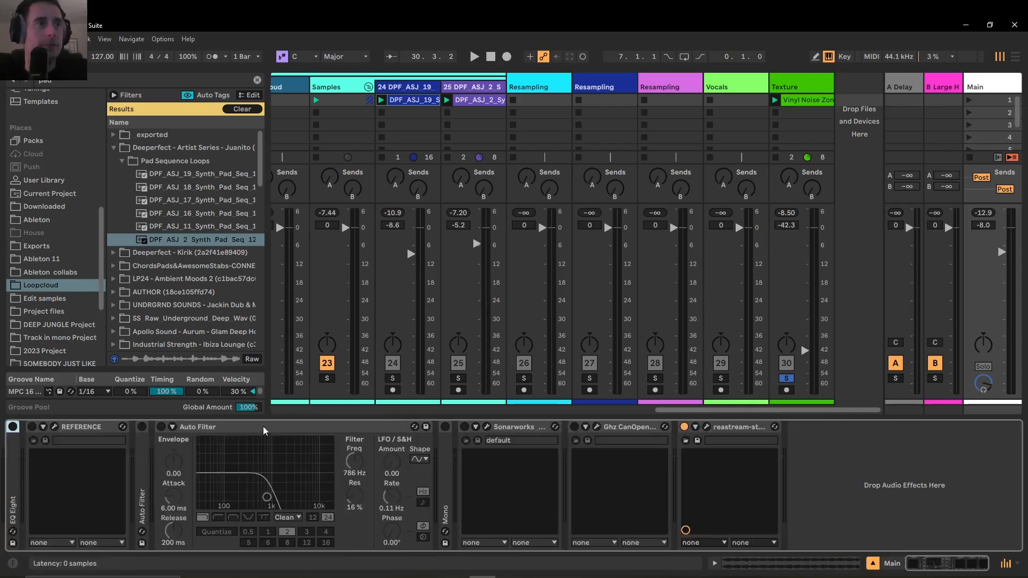
{"action": "double_click", "coordinate": [19, 497]}
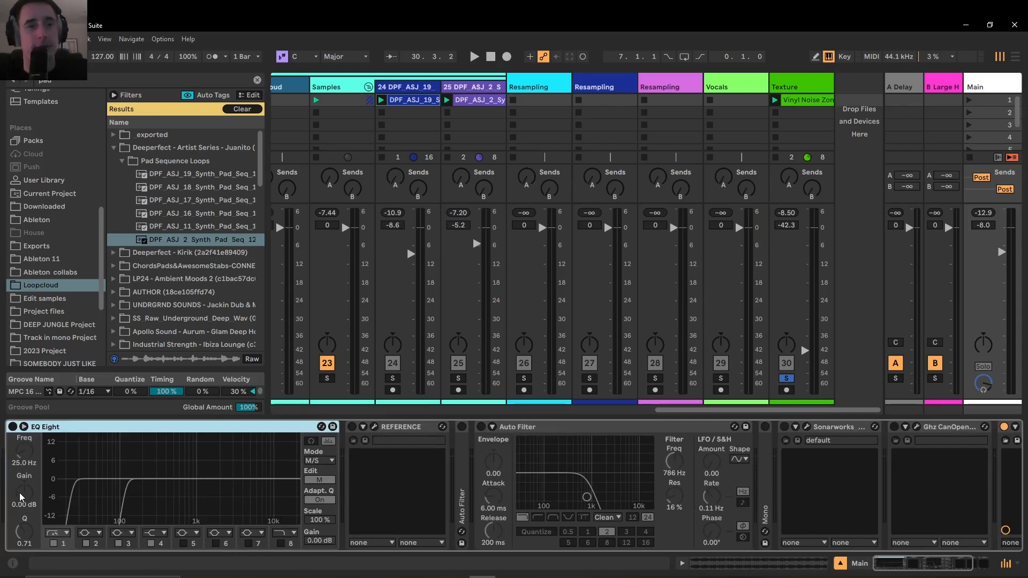
{"action": "double_click", "coordinate": [65, 428]}
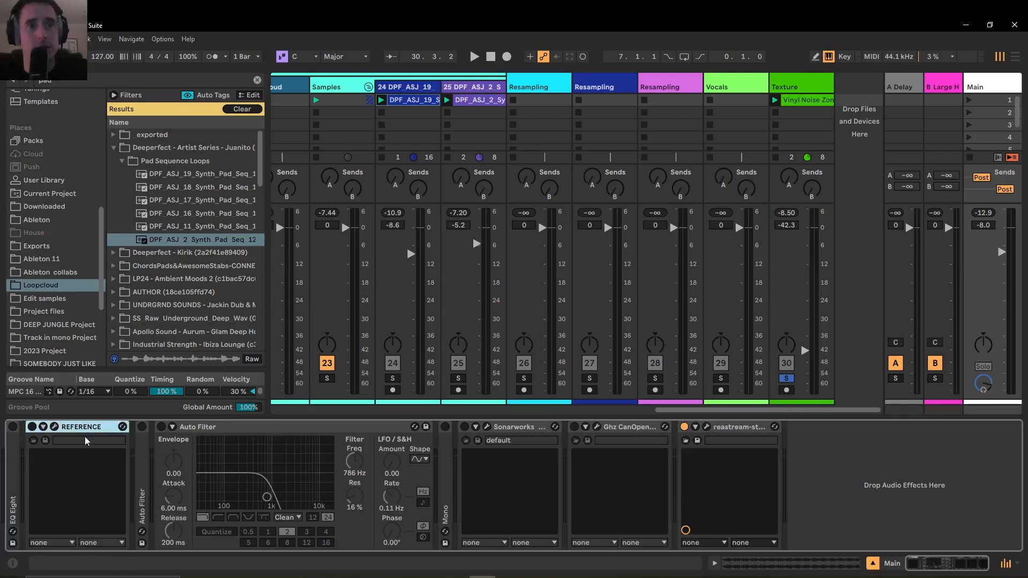
Open the REFERENCE plug-in window on the Main track, view its reference-track display, and close the window
{"action": "left_click", "coordinate": [54, 427]}
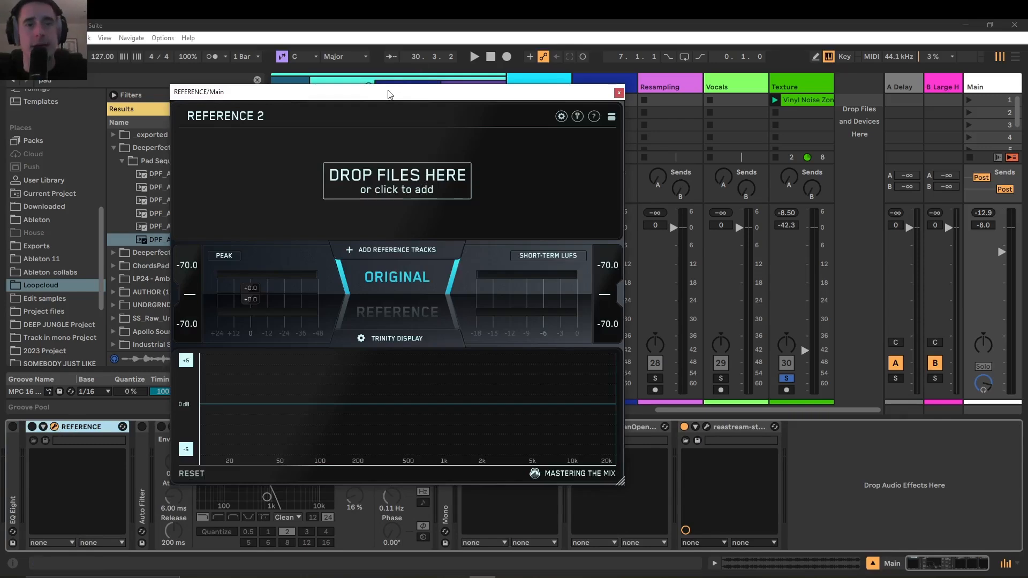
{"action": "left_click_drag", "start_coordinate": [343, 97], "coordinate": [469, 122]}
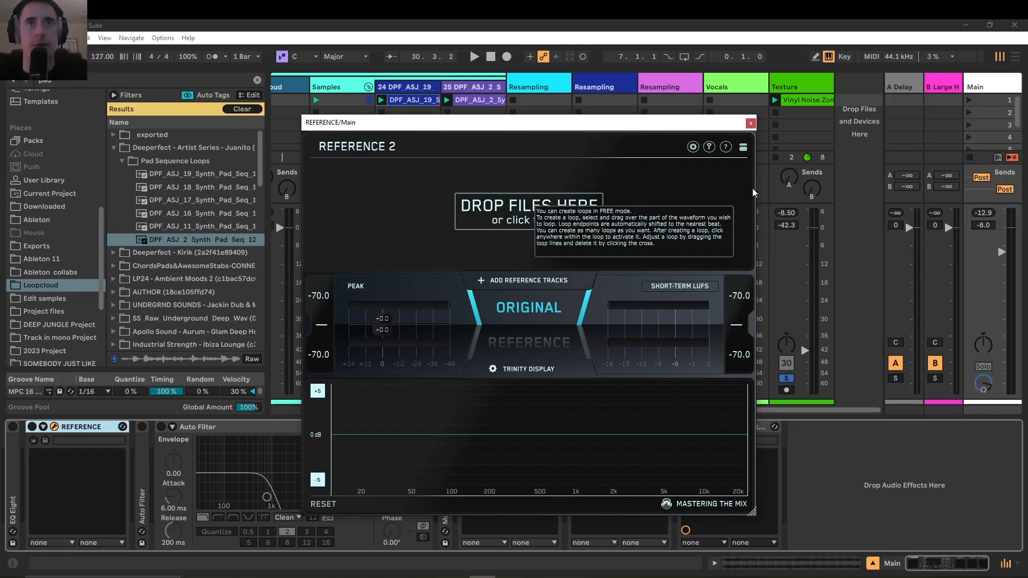
{"action": "left_click", "coordinate": [750, 123]}
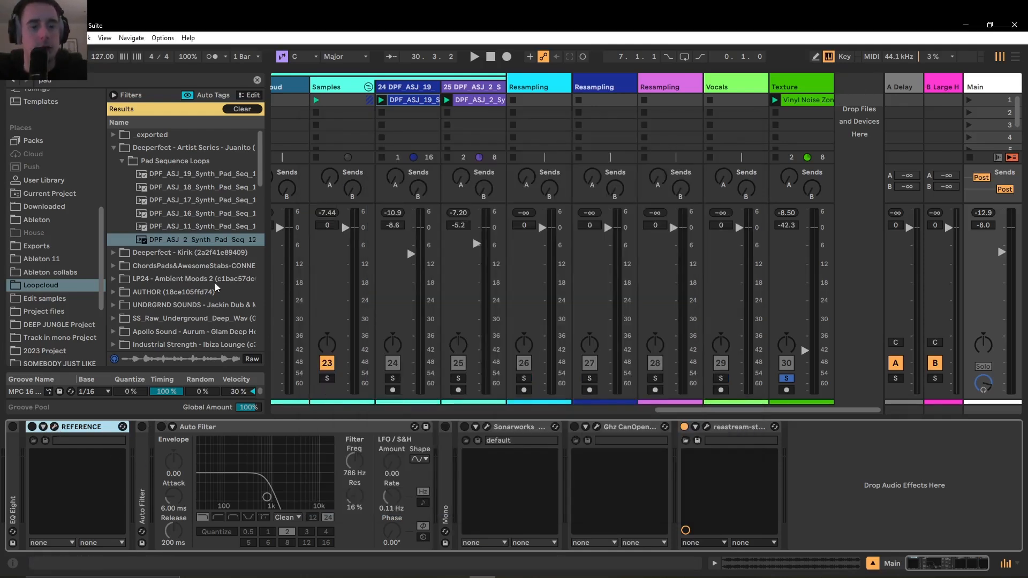
Demonstrate the Main track's two Auto Filters by switching them on and off, with the folded high-pass filter unfolded for viewing
{"action": "key", "text": "1"}
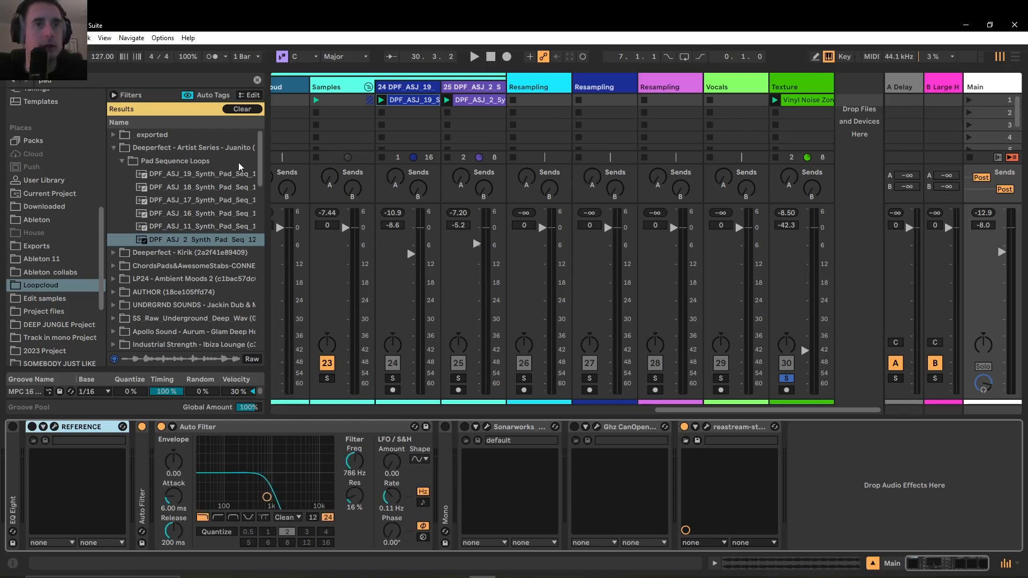
{"action": "double_click", "coordinate": [140, 474]}
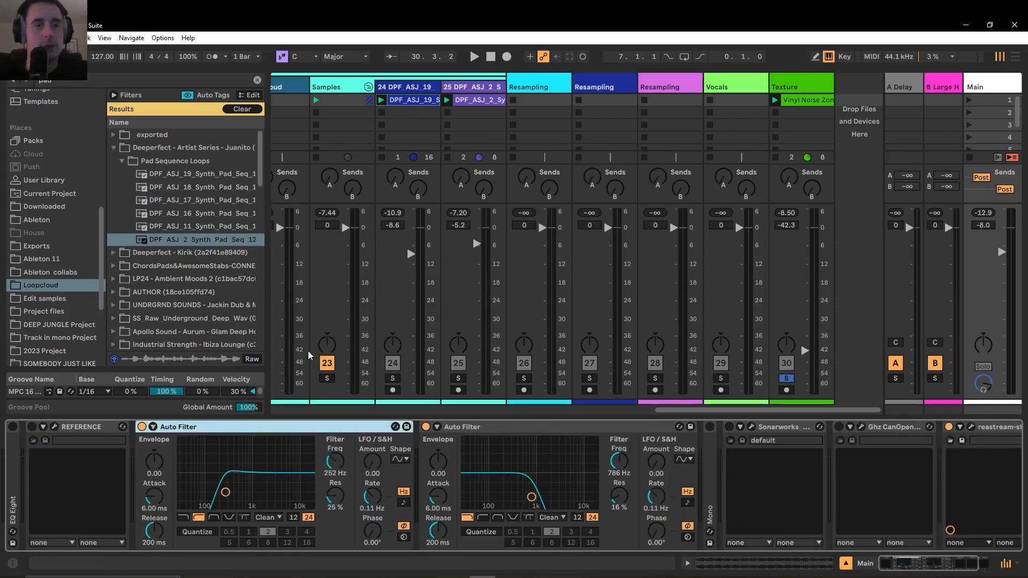
{"action": "key", "text": "0"}
{"action": "key", "text": "0"}
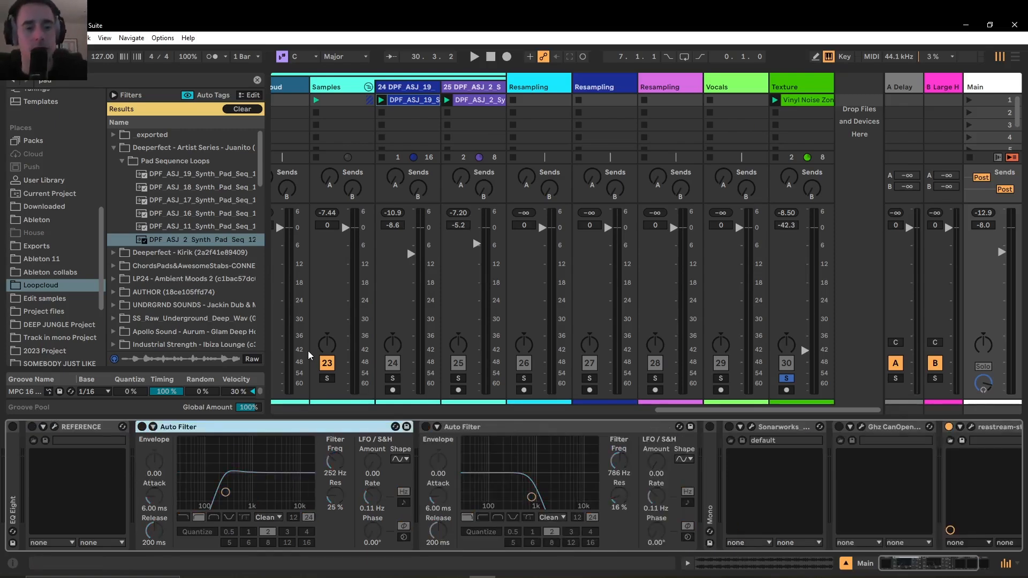
{"action": "key", "text": "0"}
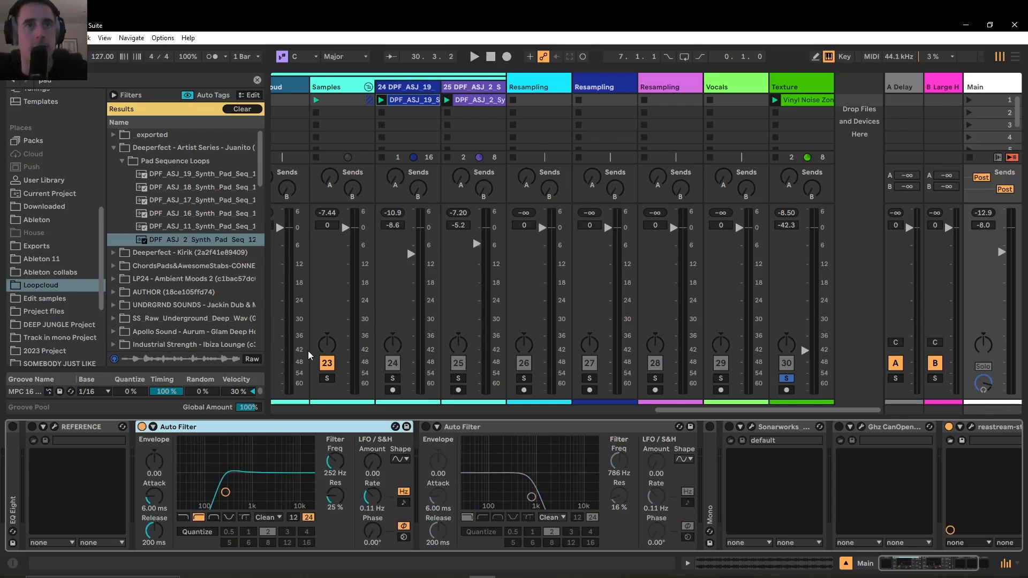
{"action": "key", "text": "0"}
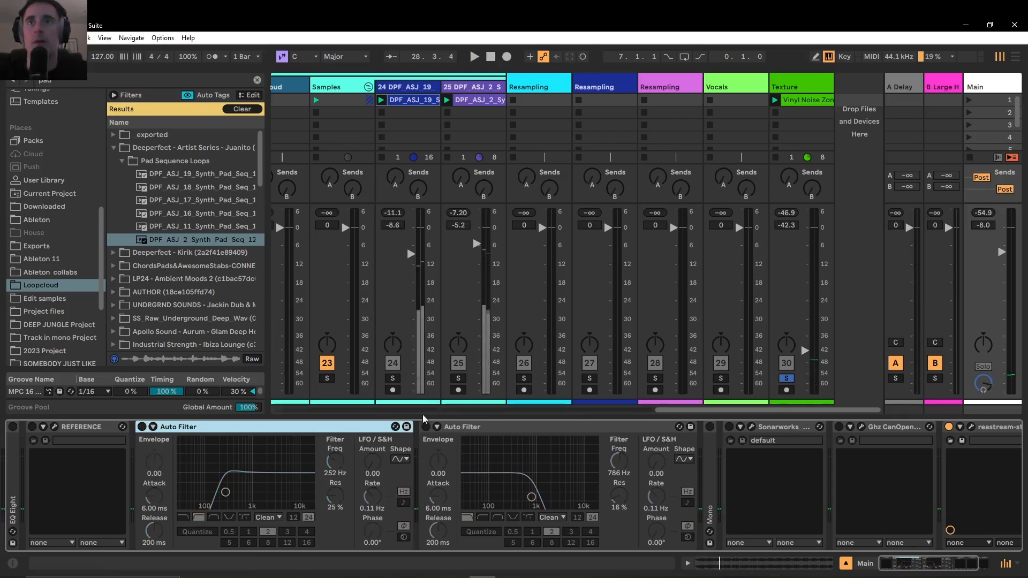
Turn off the Texture track's solo and play back the full mix
{"action": "right_click", "coordinate": [794, 381]}
{"action": "left_click", "coordinate": [793, 380]}
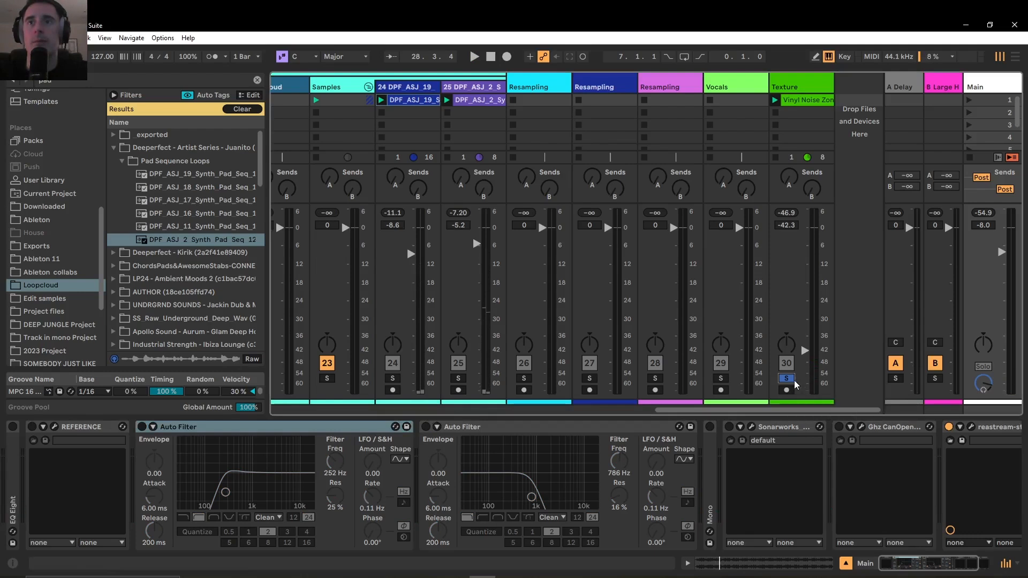
{"action": "left_click", "coordinate": [786, 378]}
{"action": "key", "text": "space"}
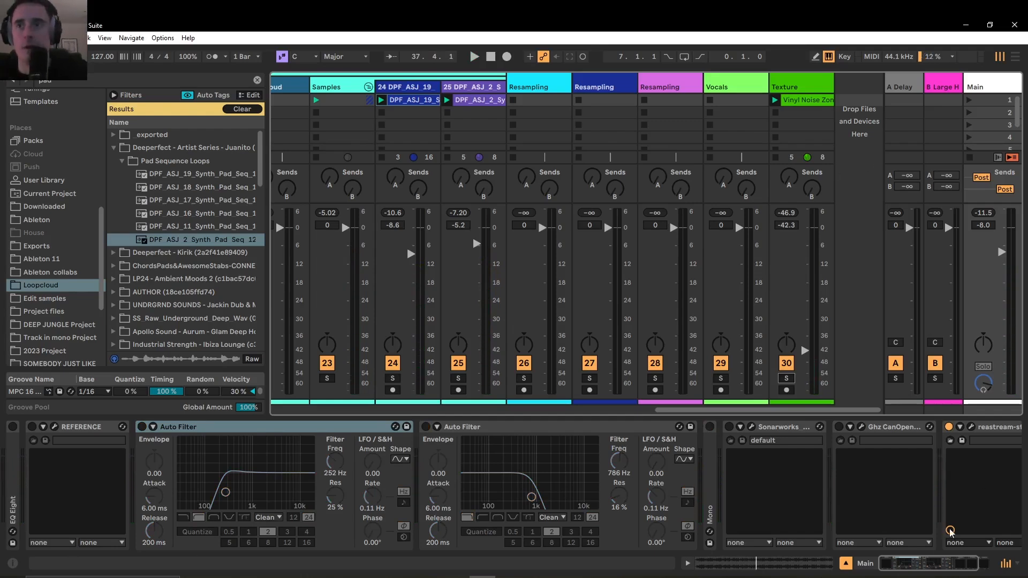
View the Sonarworks and Ghz CanOpener plug-ins at the end of the Main track's device chain
{"action": "left_click_drag", "start_coordinate": [930, 564], "coordinate": [944, 563]}
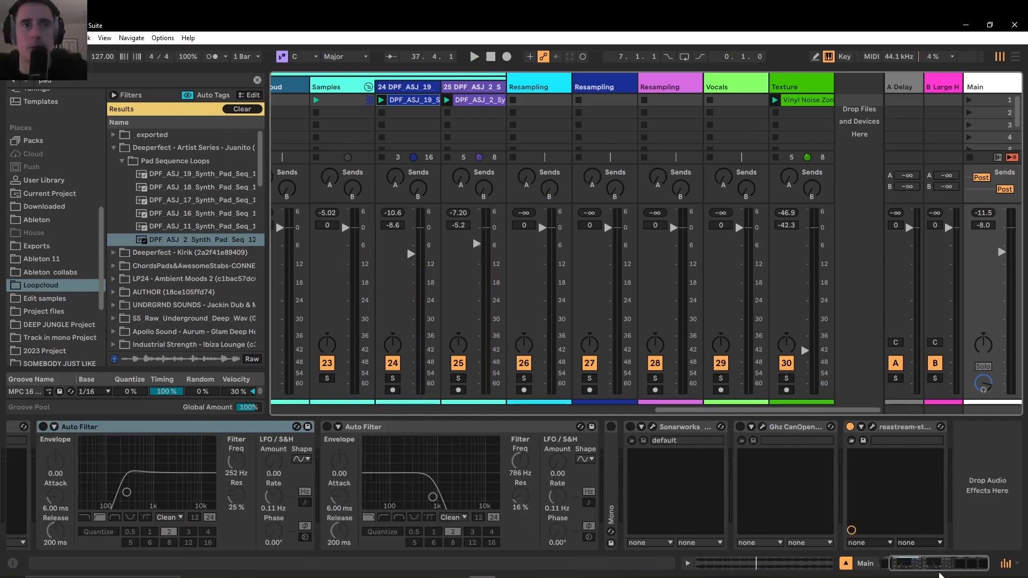
{"action": "left_click", "coordinate": [681, 437]}
{"action": "key", "text": "Right"}
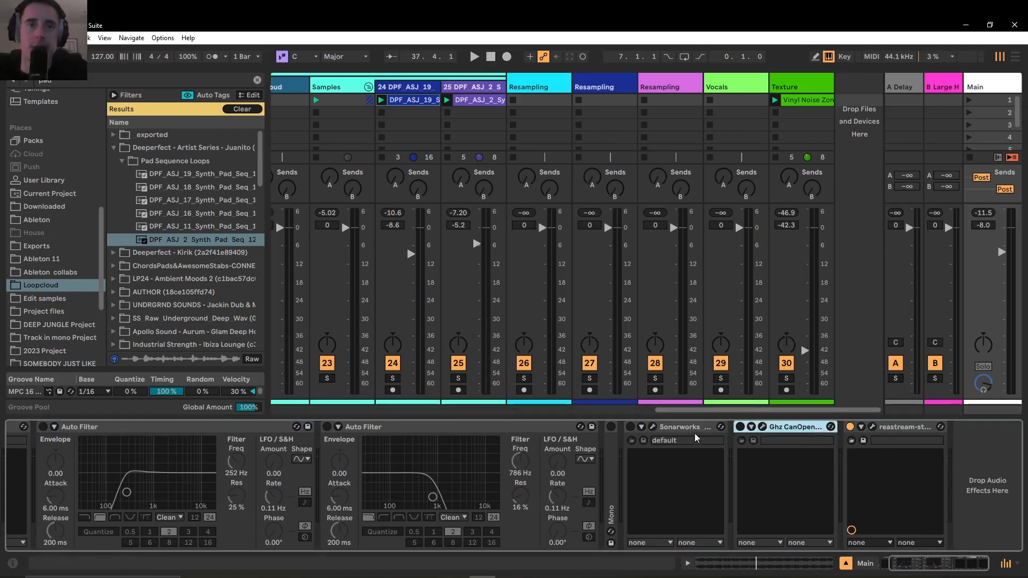
{"action": "left_click", "coordinate": [697, 428]}
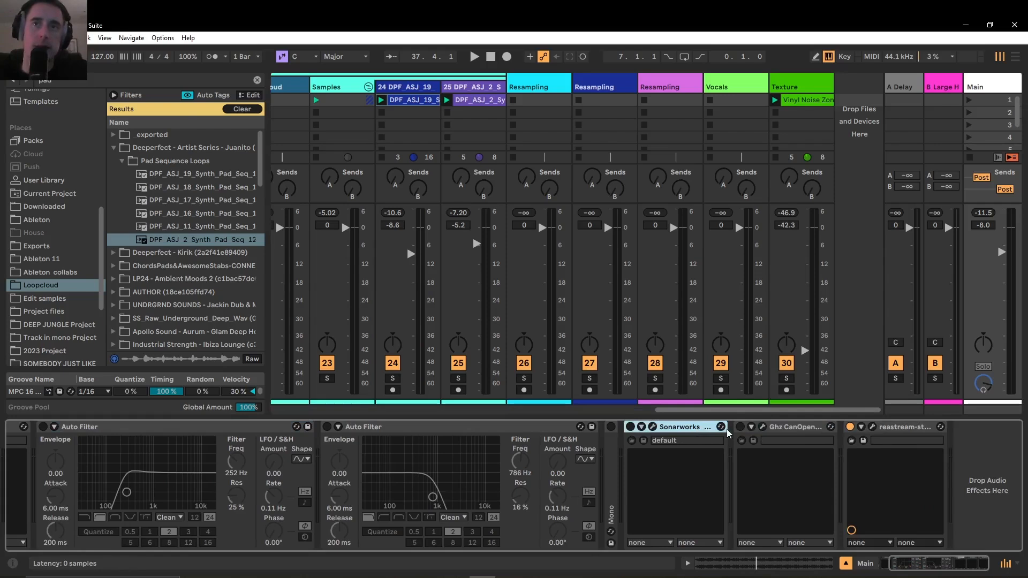
{"action": "left_click", "coordinate": [792, 430]}
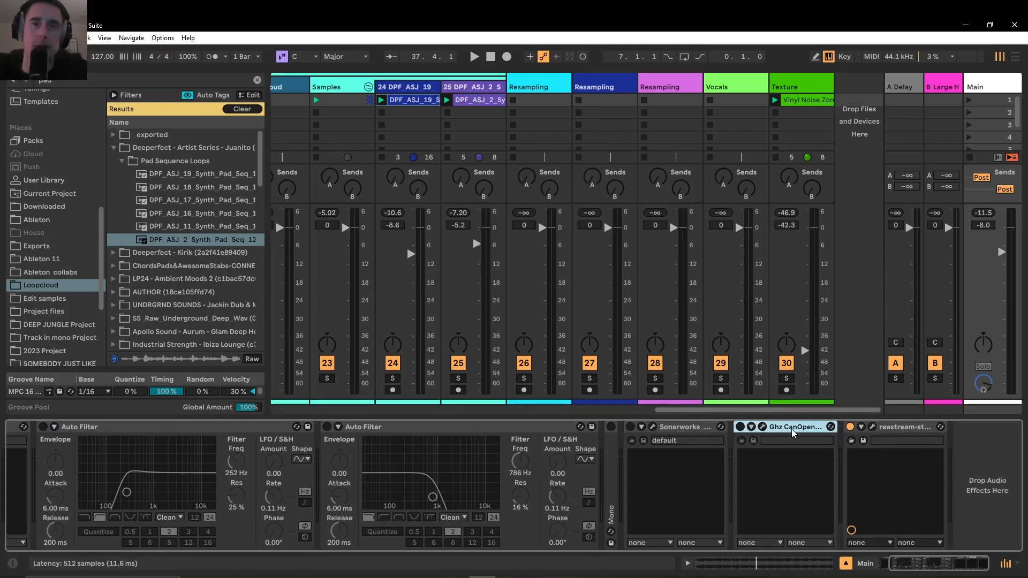
{"action": "left_click", "coordinate": [686, 432]}
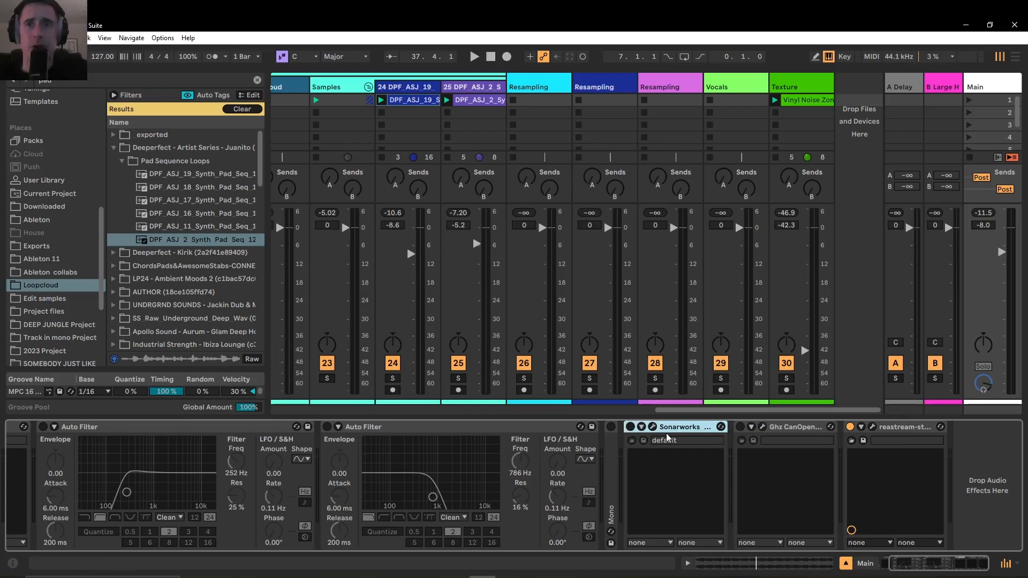
Switch on the Sonarworks plug-in on the Main track and open its window, placing it clear of the device's on/off switch
{"action": "left_click", "coordinate": [630, 427]}
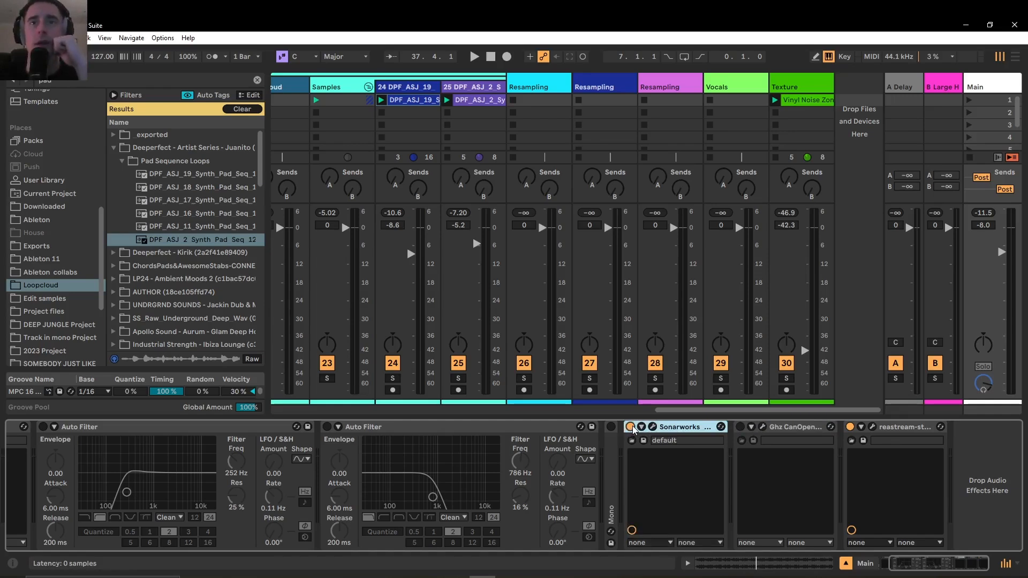
{"action": "left_click", "coordinate": [652, 427]}
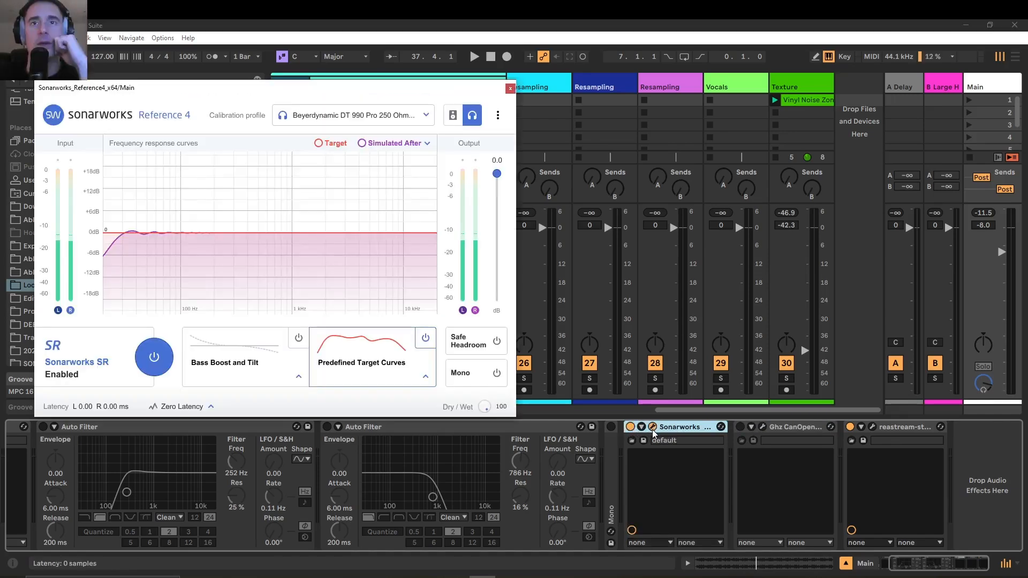
{"action": "left_click_drag", "start_coordinate": [324, 84], "coordinate": [493, 143]}
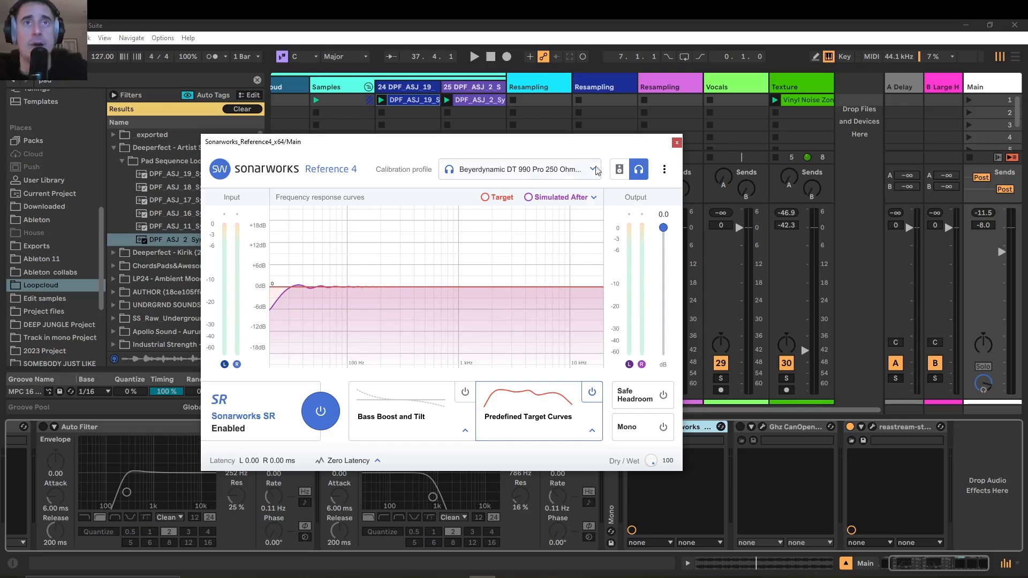
{"action": "left_click_drag", "start_coordinate": [584, 148], "coordinate": [482, 137]}
Compare the playing mix with Sonarworks off and on, leaving it on, and view its list of recent headphone calibration profiles
{"action": "left_click", "coordinate": [631, 427]}
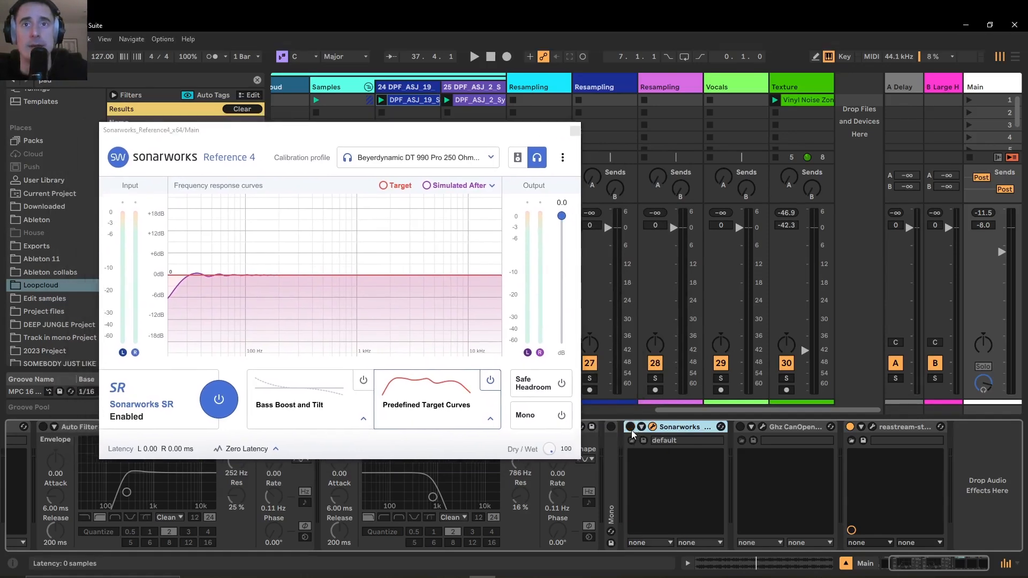
{"action": "key", "text": "space"}
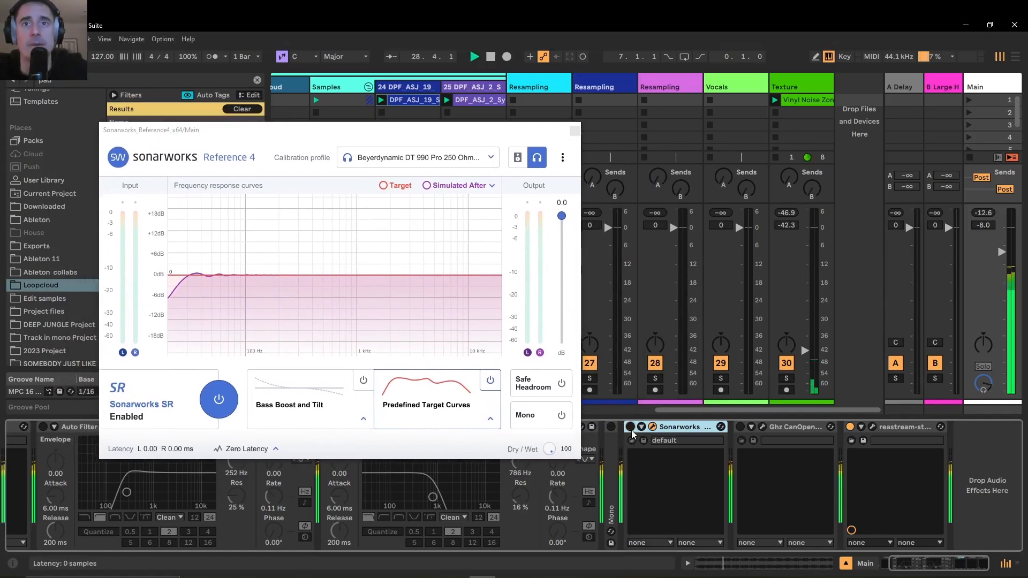
{"action": "left_click", "coordinate": [630, 427]}
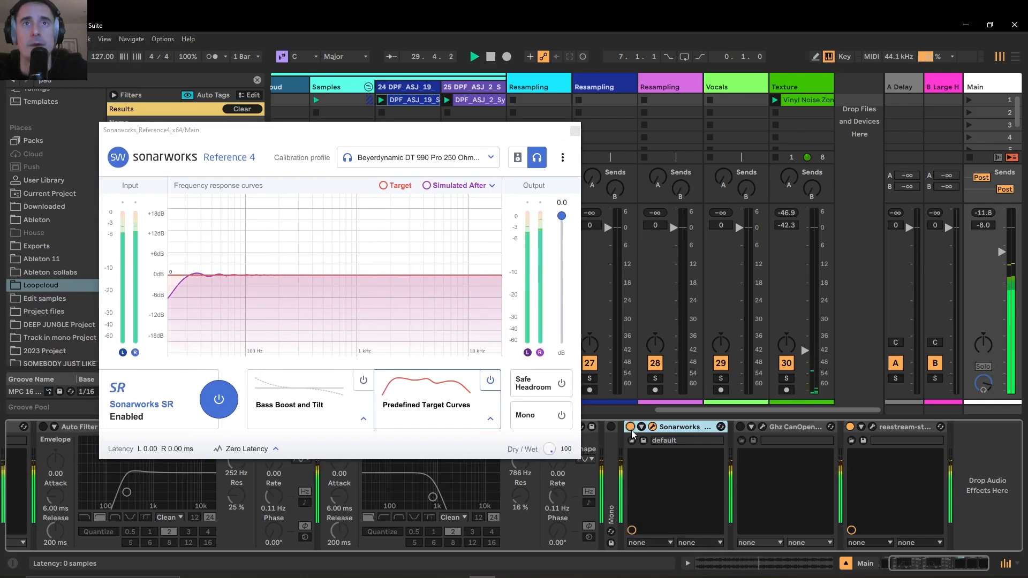
{"action": "left_click", "coordinate": [630, 427]}
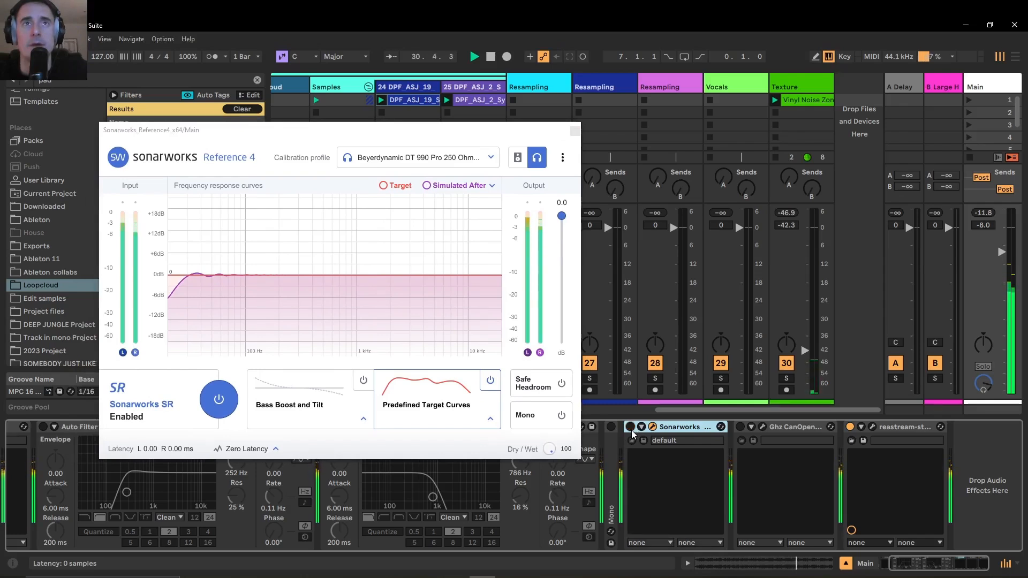
{"action": "left_click", "coordinate": [630, 427]}
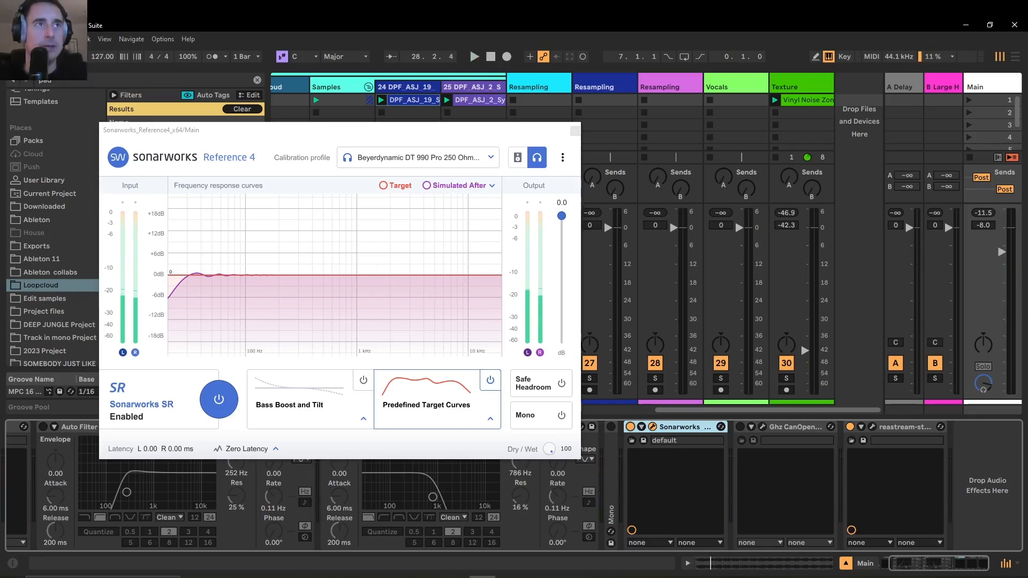
{"action": "key", "text": "space"}
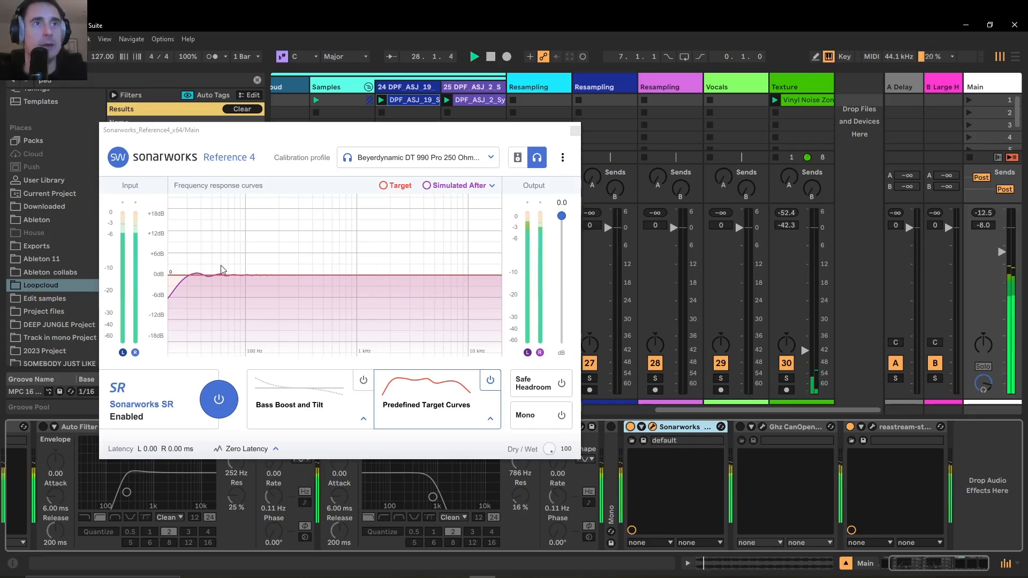
{"action": "left_click", "coordinate": [629, 427]}
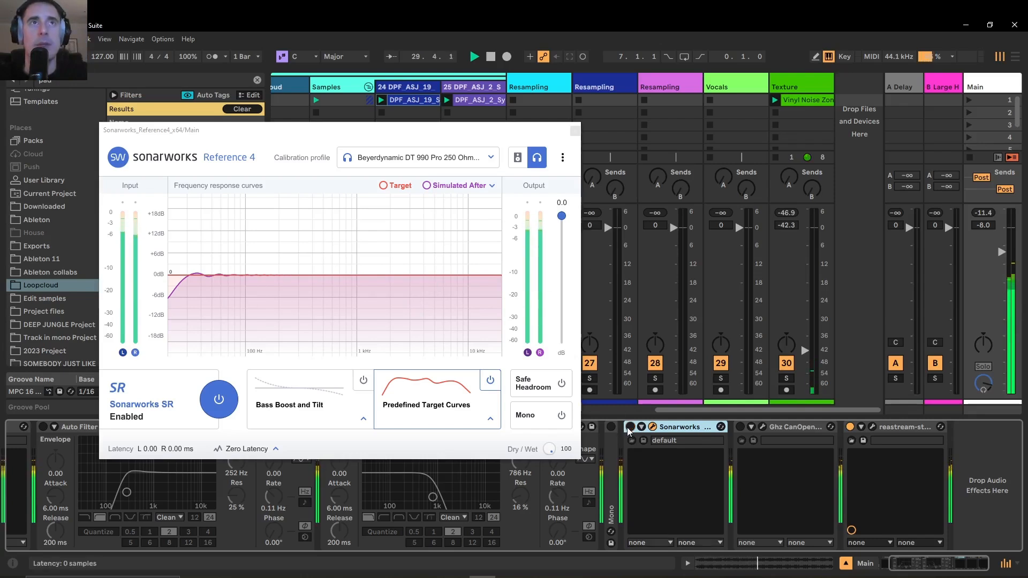
{"action": "left_click", "coordinate": [629, 426]}
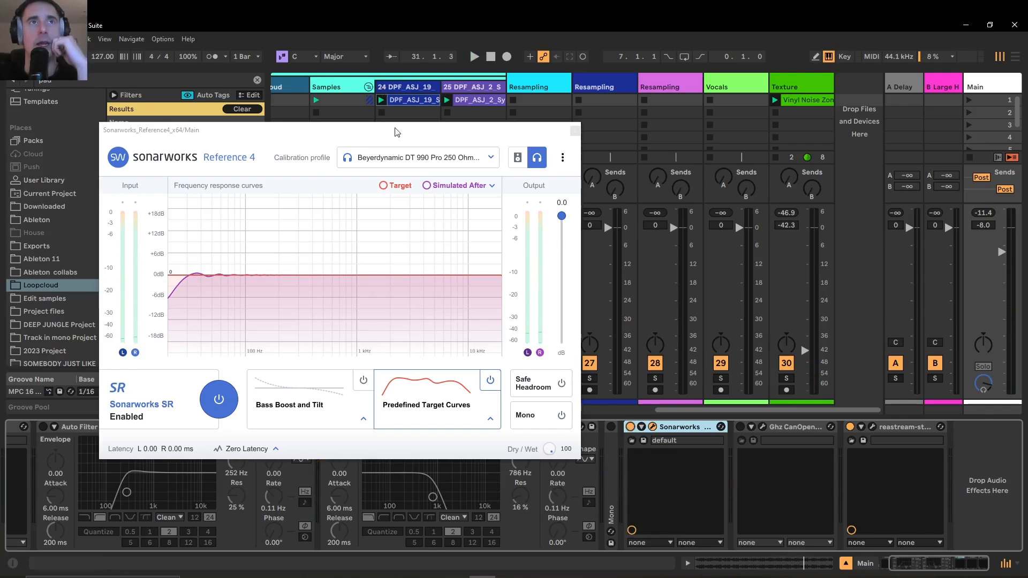
{"action": "left_click", "coordinate": [492, 166]}
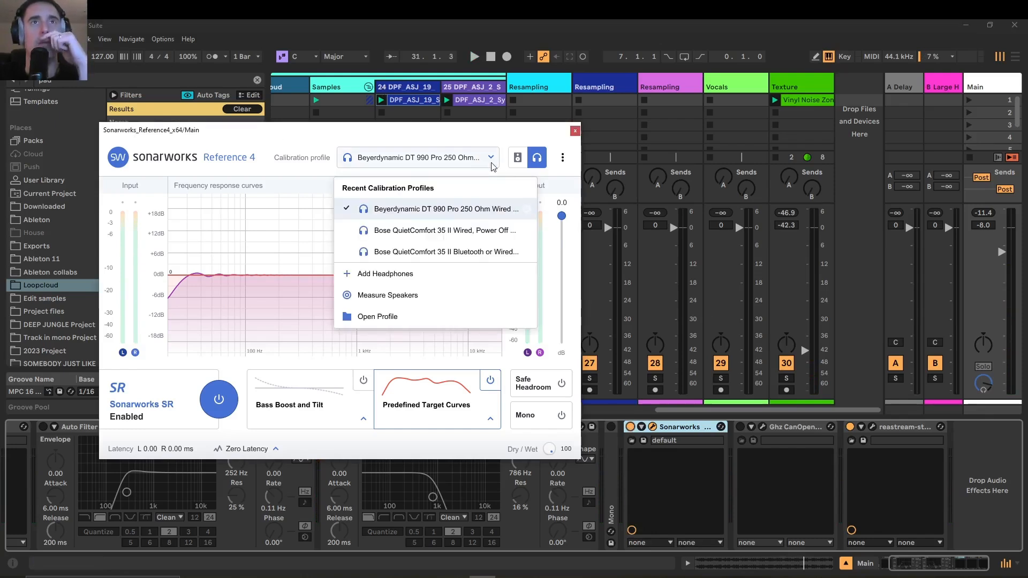
{"action": "left_click", "coordinate": [492, 166]}
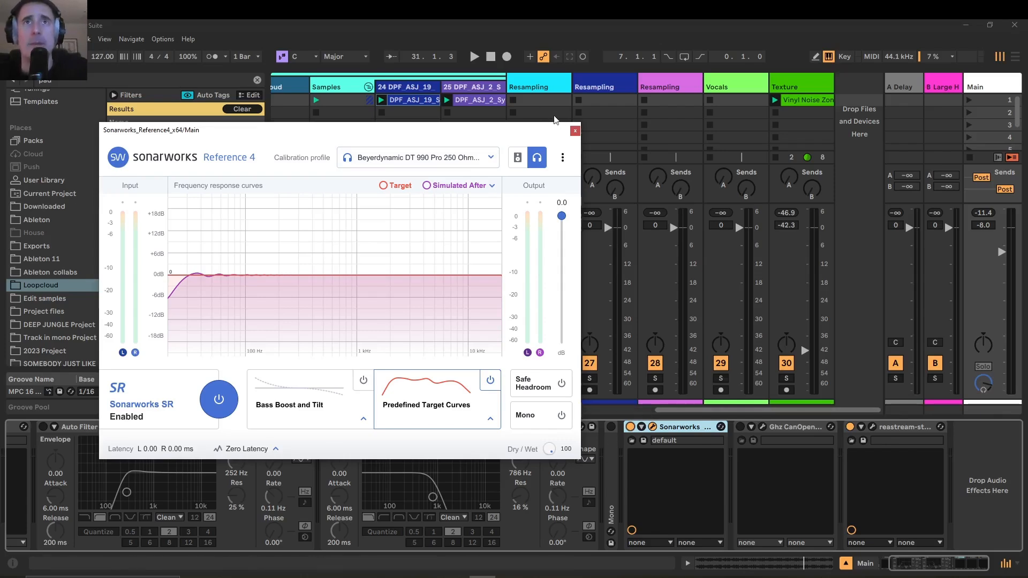
Close the Sonarworks window, then switch on the Ghz CanOpener plug-in on the Main track and open its window
{"action": "left_click", "coordinate": [574, 131]}
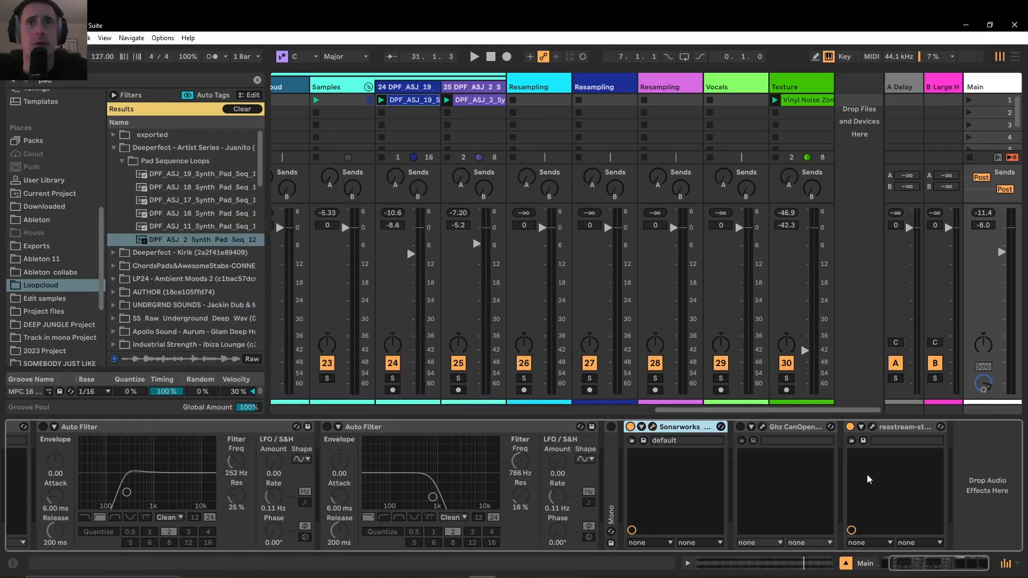
{"action": "left_click", "coordinate": [762, 429]}
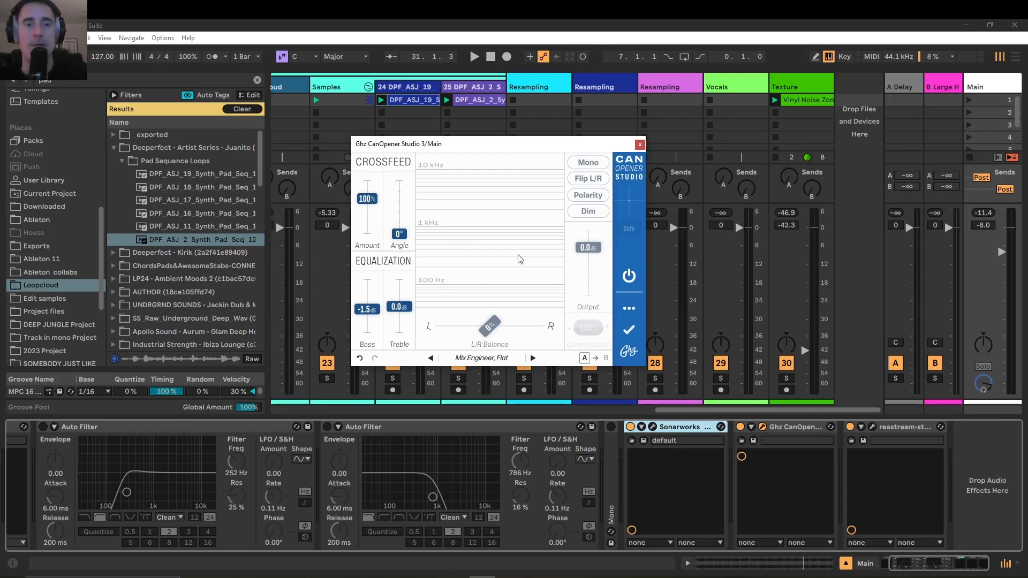
Compare the playing mix with Sonarworks and Ghz CanOpener both off and both on, leaving both on and stopping playback
{"action": "left_click", "coordinate": [630, 426]}
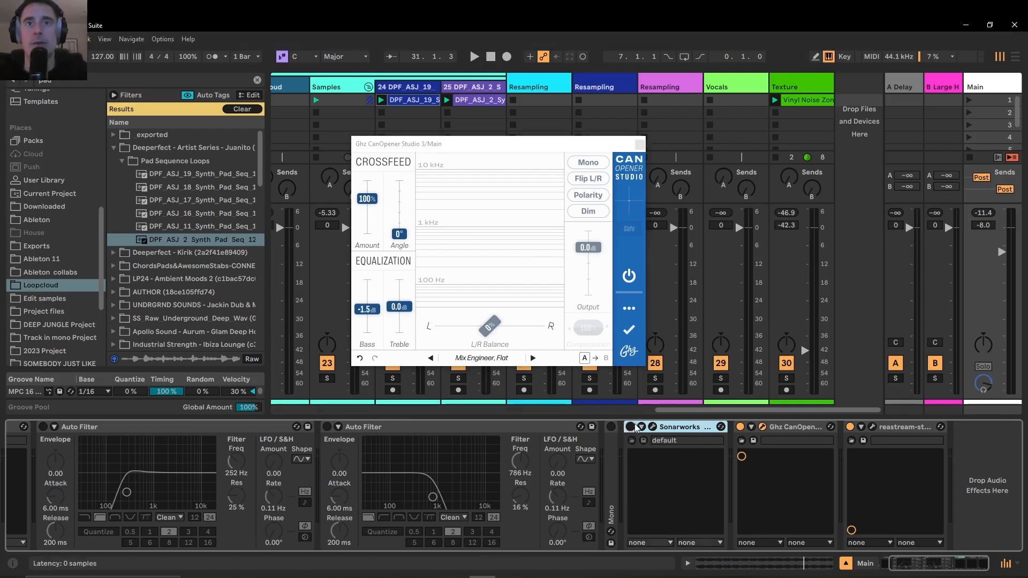
{"action": "left_click", "coordinate": [740, 426]}
{"action": "key", "text": "space"}
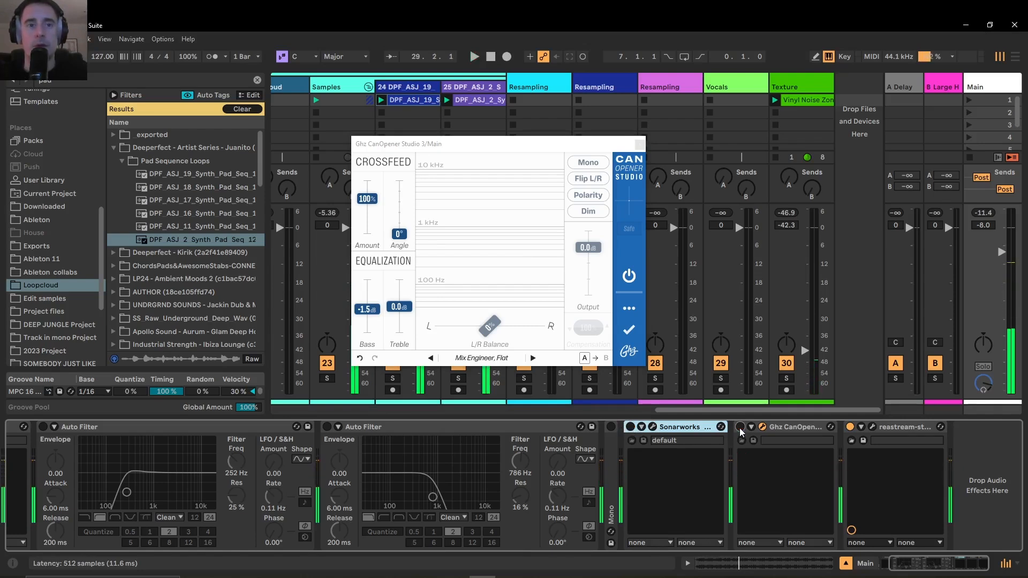
{"action": "left_click", "coordinate": [740, 426]}
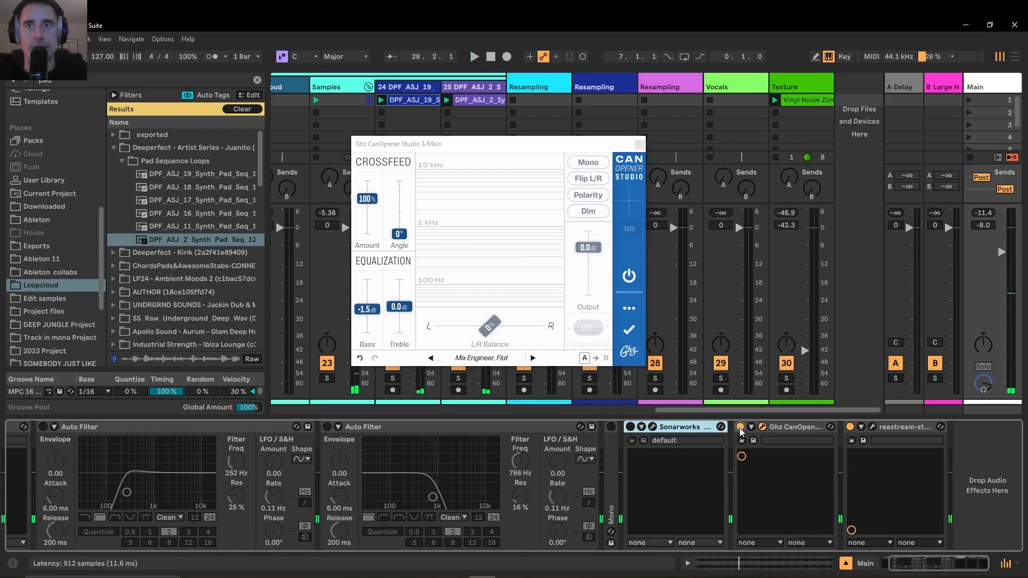
{"action": "left_click", "coordinate": [630, 426]}
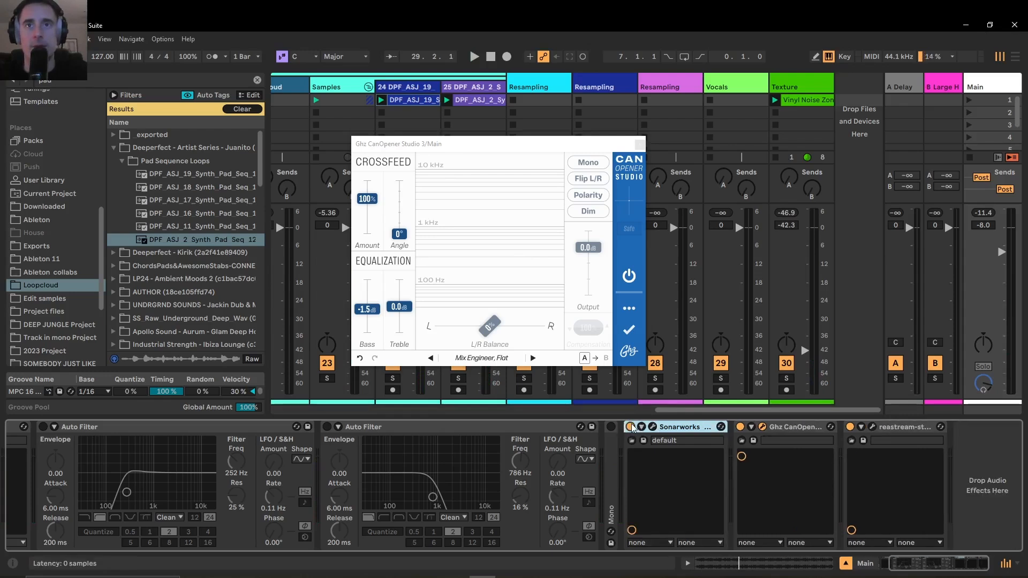
{"action": "key", "text": "space"}
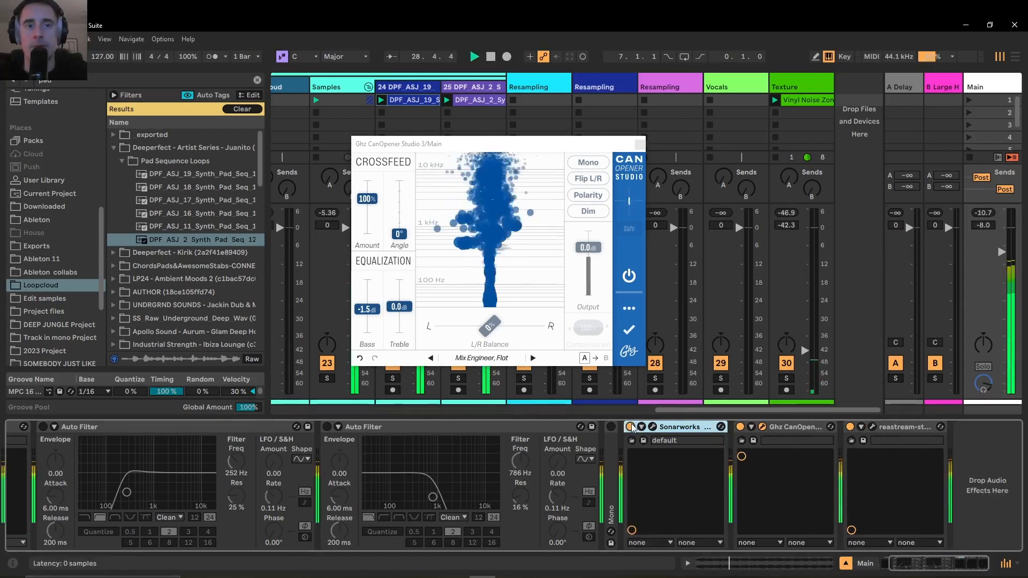
{"action": "key", "text": "space"}
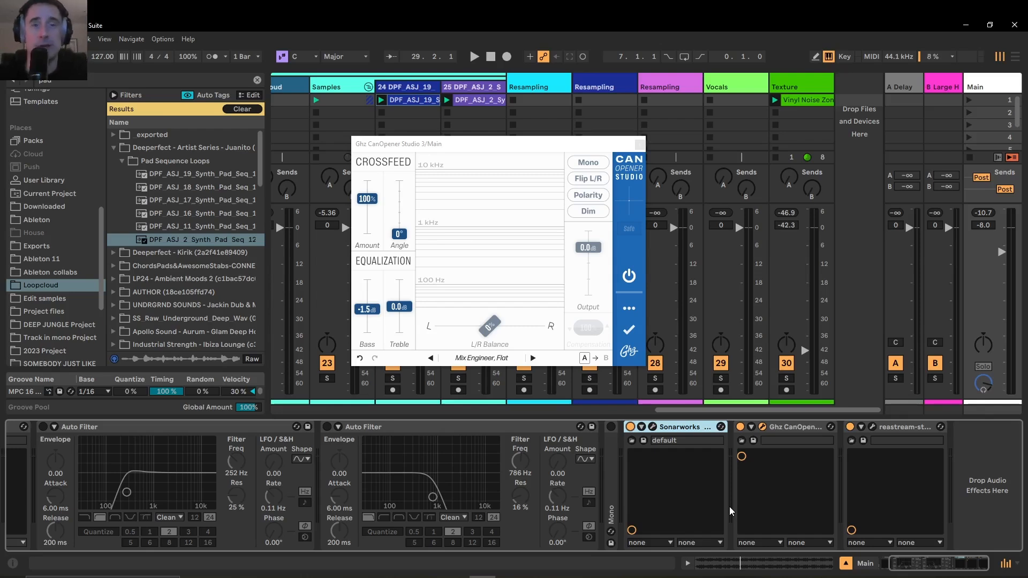
Close the Ghz CanOpener Studio window on the Main track
{"action": "mouse_move", "coordinate": [963, 566]}
{"action": "left_mouse_down"}
{"action": "mouse_move", "coordinate": [953, 566]}
{"action": "mouse_move", "coordinate": [970, 566]}
{"action": "left_mouse_up"}
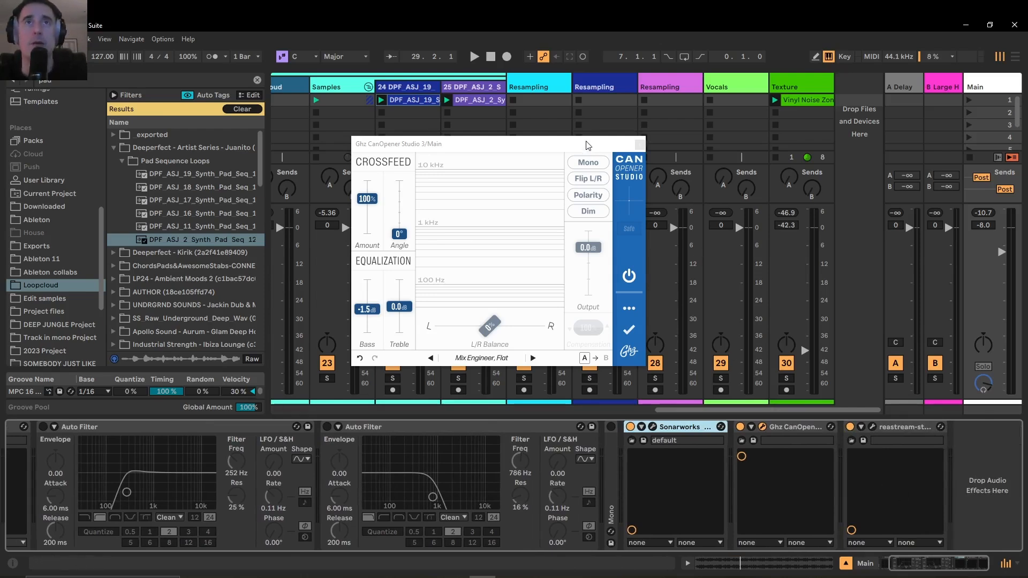
{"action": "left_click_drag", "start_coordinate": [587, 145], "coordinate": [633, 162]}
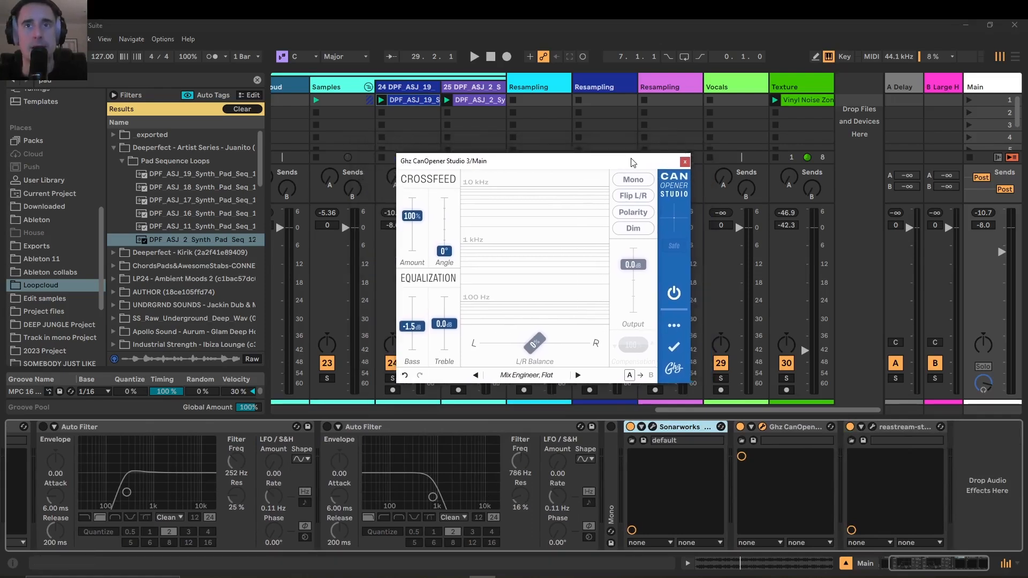
{"action": "left_click", "coordinate": [684, 162]}
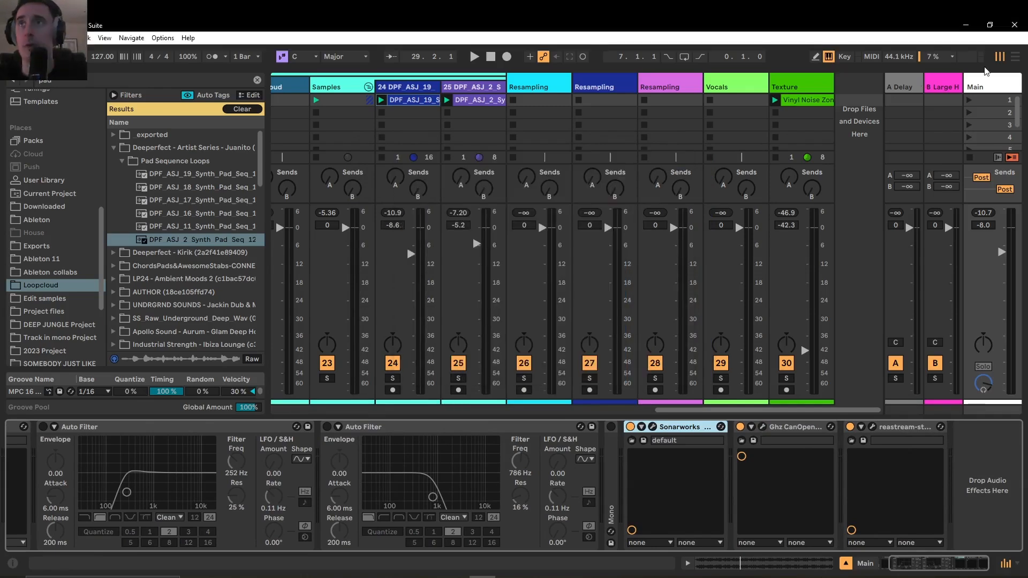
Select the Main track and narrow the browser so more of the mixer's tracks fit in view
{"action": "left_click", "coordinate": [975, 83]}
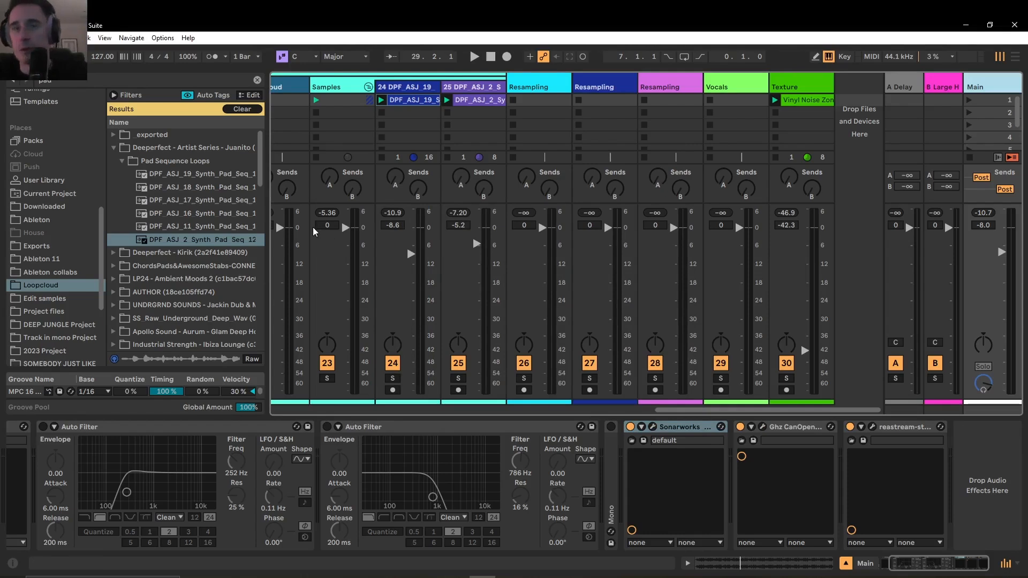
{"action": "left_click_drag", "start_coordinate": [269, 294], "coordinate": [220, 294]}
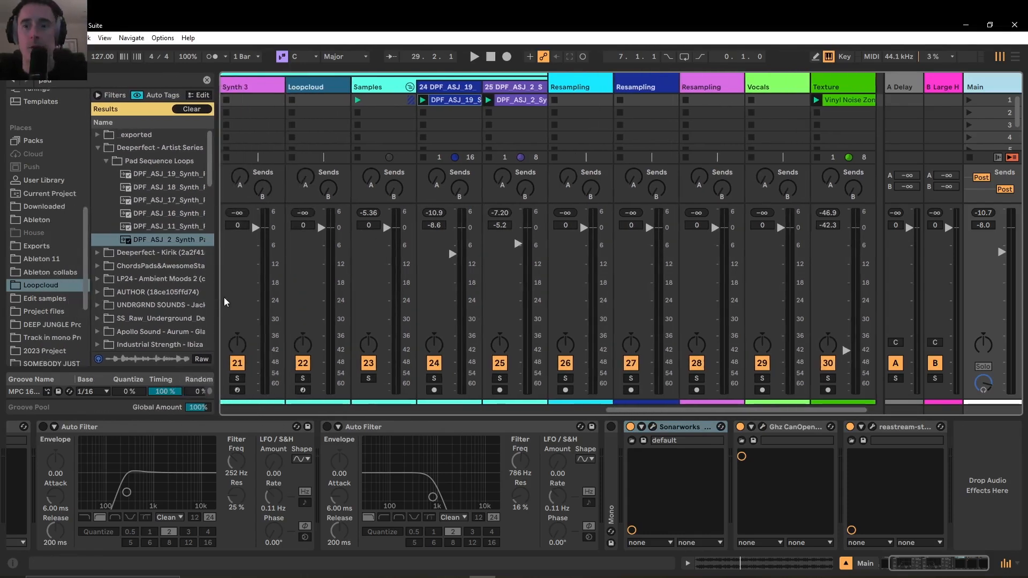